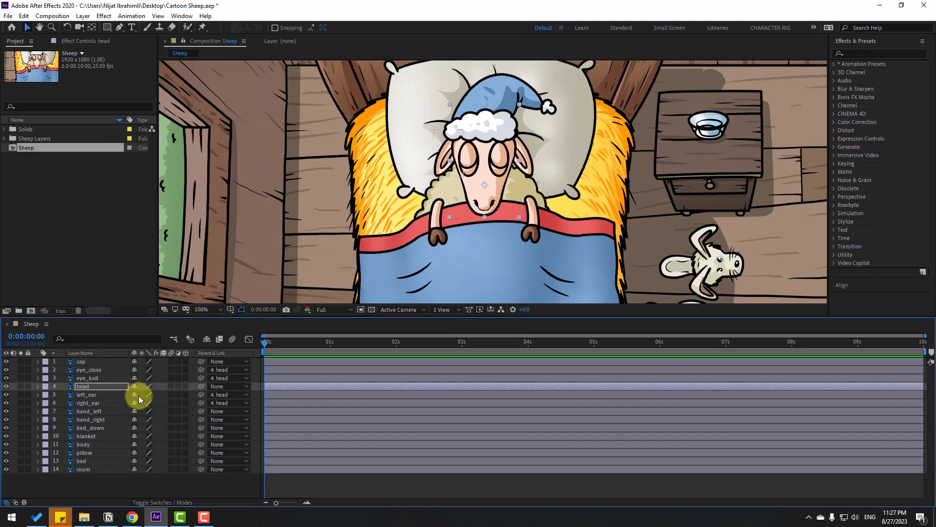
Test-tilt the head's rotation, reset it, then parent the cap layer to the head.
key("r")
left_click_drag(146, 393, 36, 387)
left_click(38, 386)
left_click(86, 363)
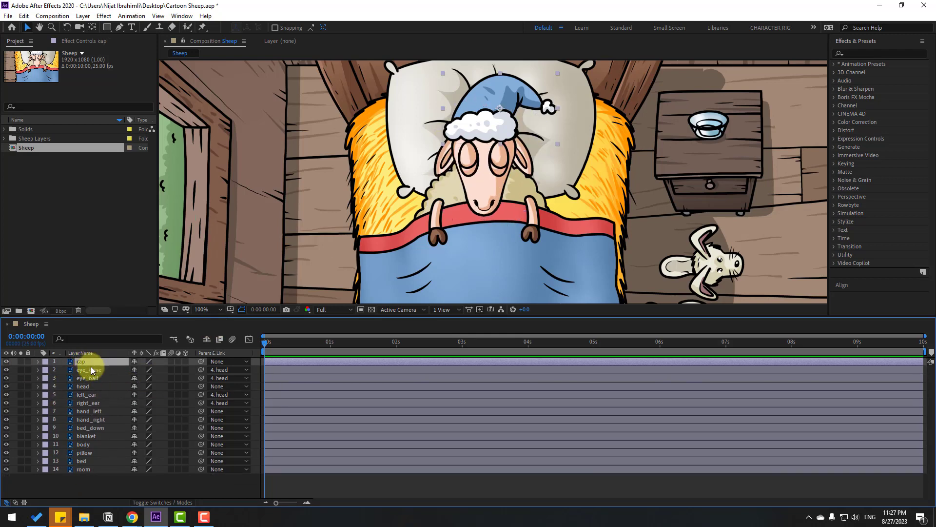
left_click_drag(198, 360, 84, 388)
Check that the cap follows a head tilt, then parent the head layer to body.
left_click(84, 388)
key("r")
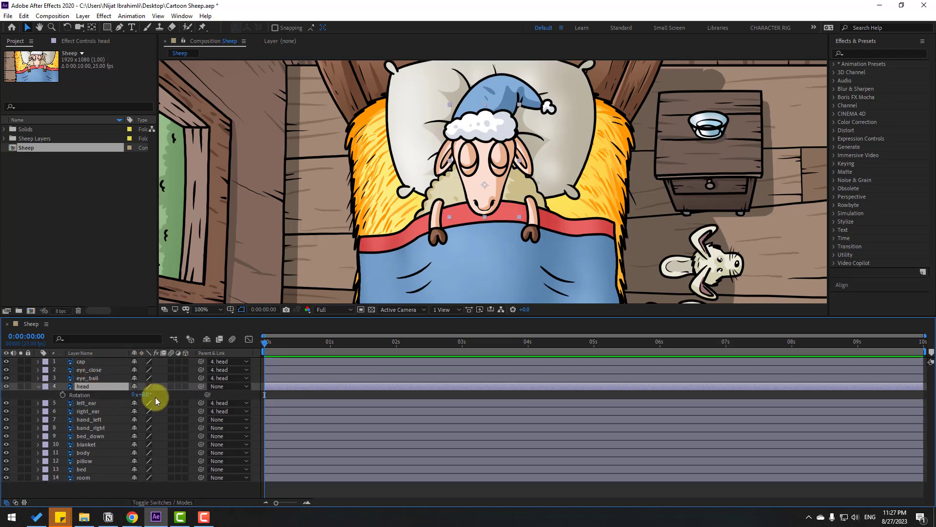
left_click_drag(144, 398, 39, 394)
key("r")
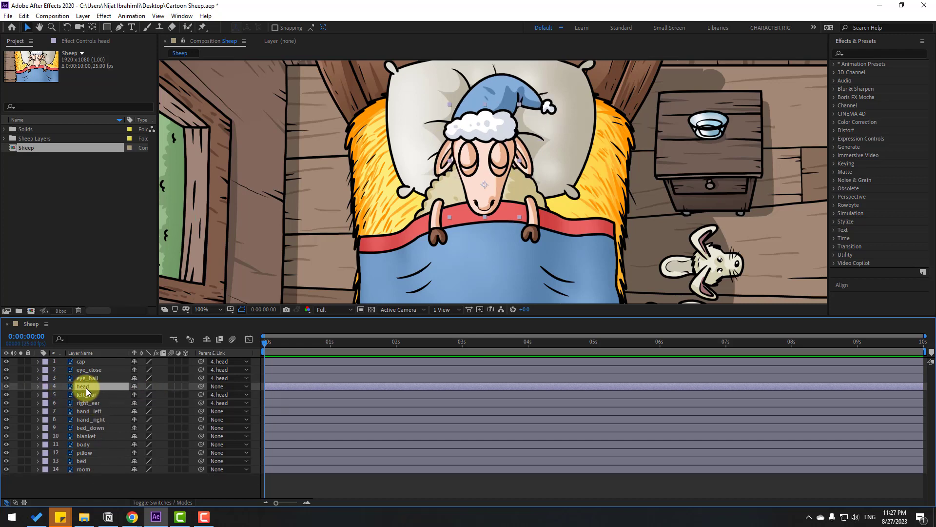
left_click_drag(201, 388, 87, 448)
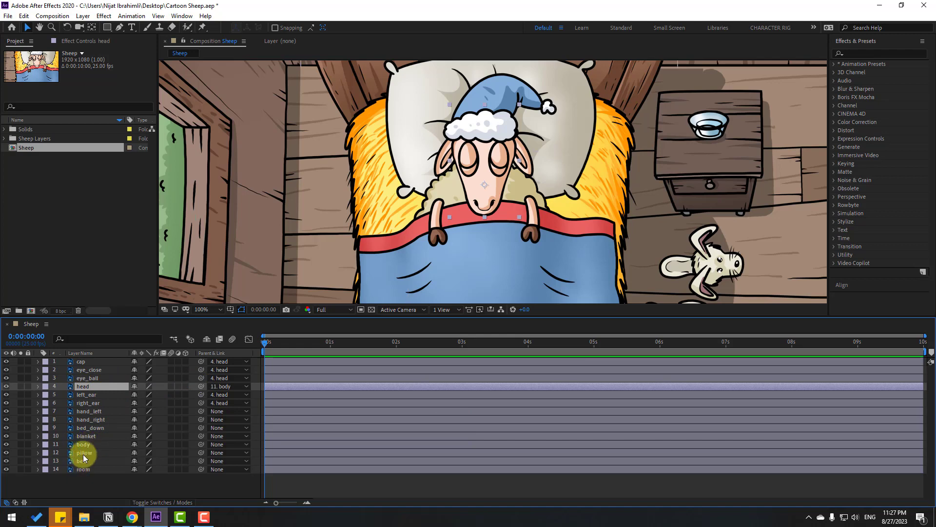
Solo the body layer and drag its anchor point down toward its base with Pan Behind.
left_click(85, 445)
left_click(20, 444)
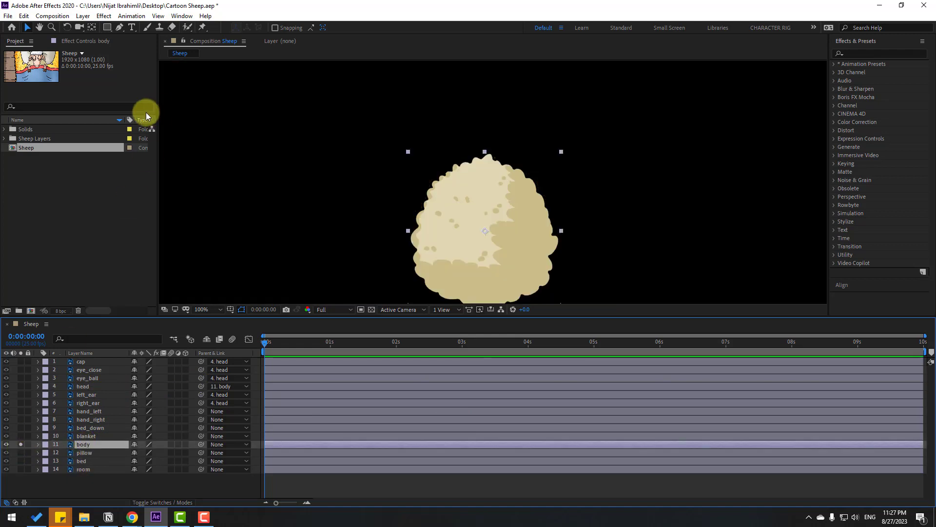
left_click(92, 27)
left_click_drag(485, 234, 484, 256)
Return to the Selection tool, unsolo the body layer, and deselect it.
key("v")
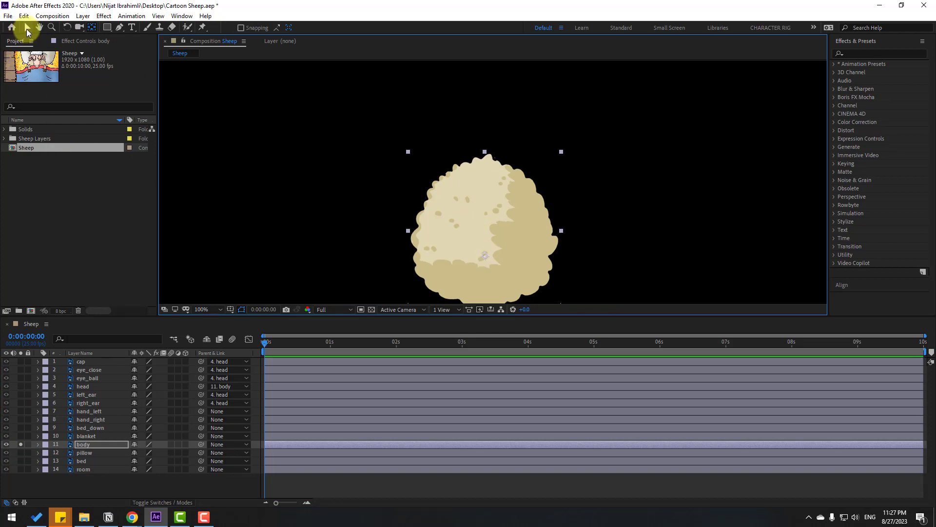
left_click(21, 445)
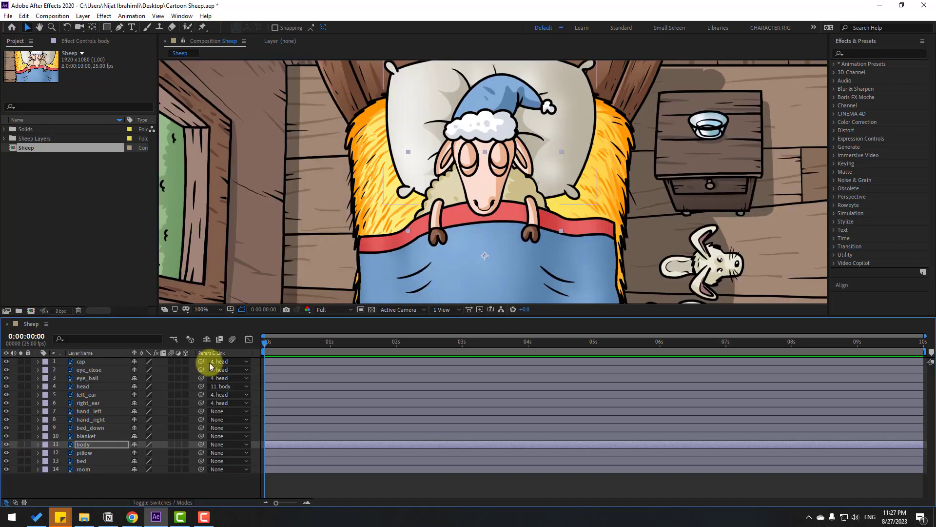
scroll(378, 241, "down", 4)
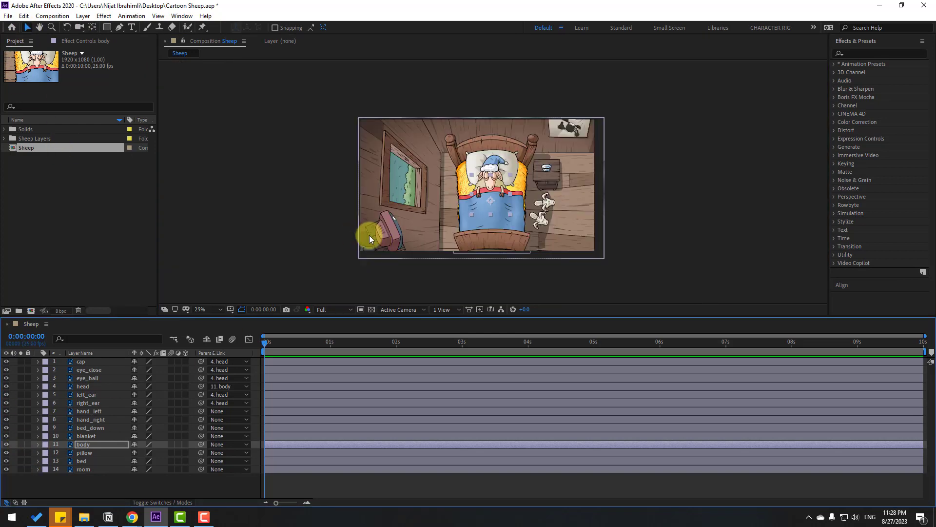
scroll(369, 235, "up", 2)
left_click(111, 493)
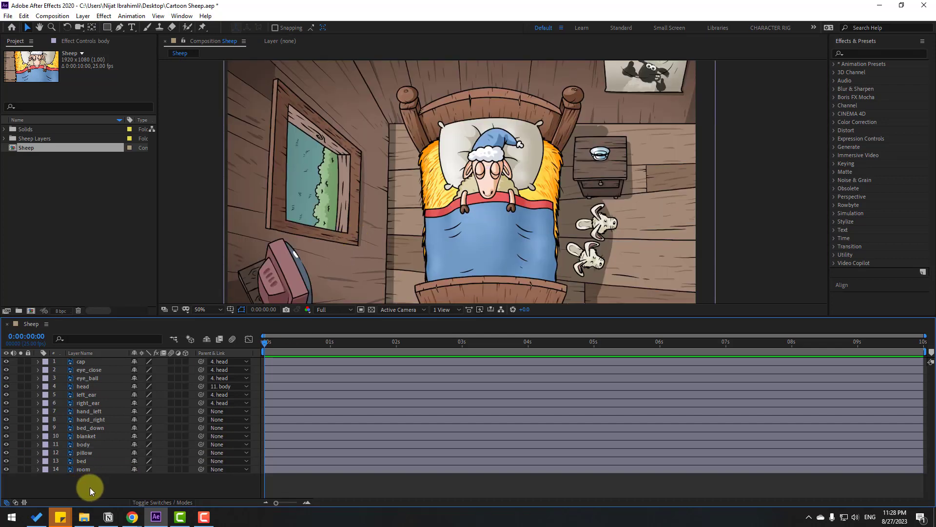
Add a new null object layer, Null 2, from the timeline's New menu.
right_click(91, 487)
mouse_move(205, 380)
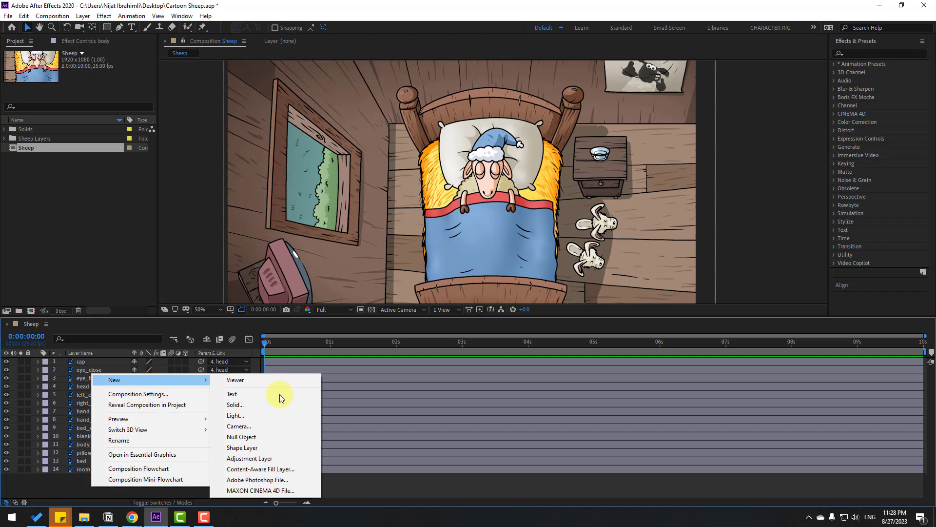
left_click(249, 437)
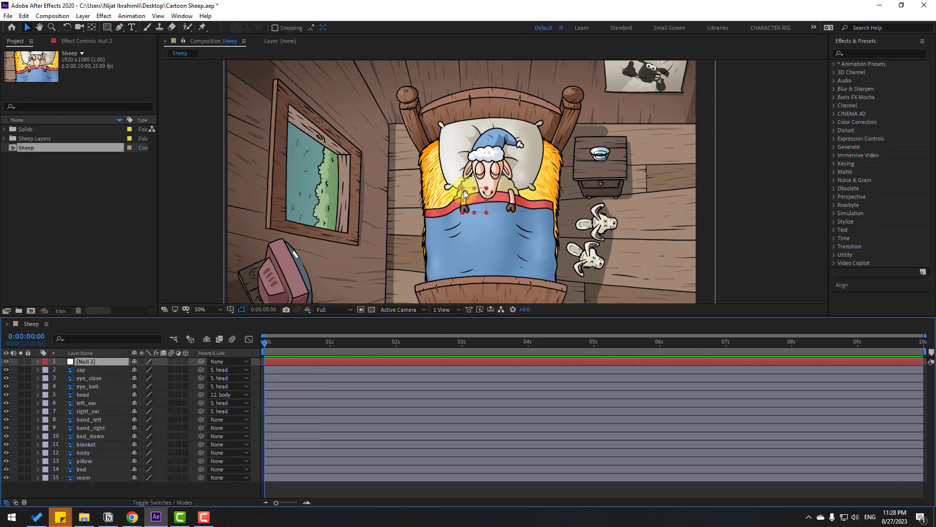
Center the null's anchor point and parent layers hand_left through room to Null 2.
double_click(91, 33)
left_click(28, 29)
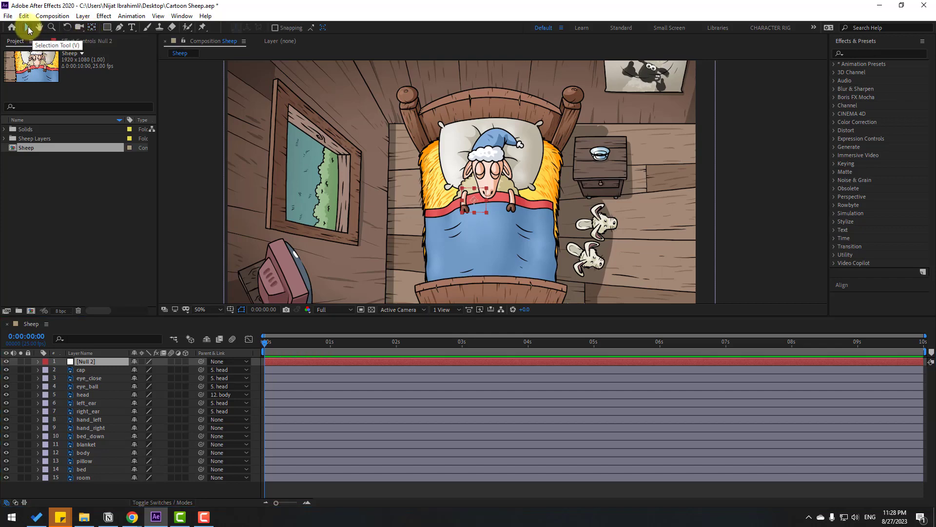
left_click_drag(96, 491, 101, 427)
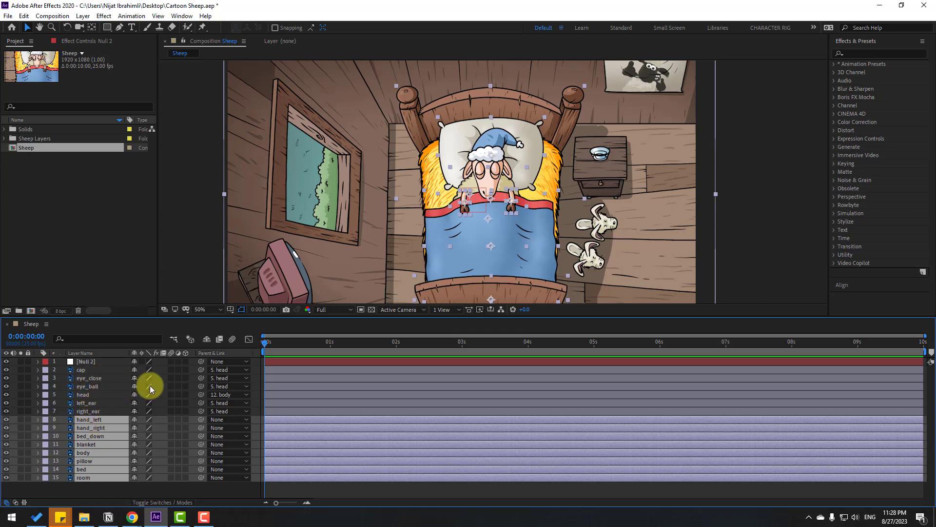
left_click_drag(201, 420, 89, 366)
Rename the null layer to 'Fake Camera'.
left_click(91, 365)
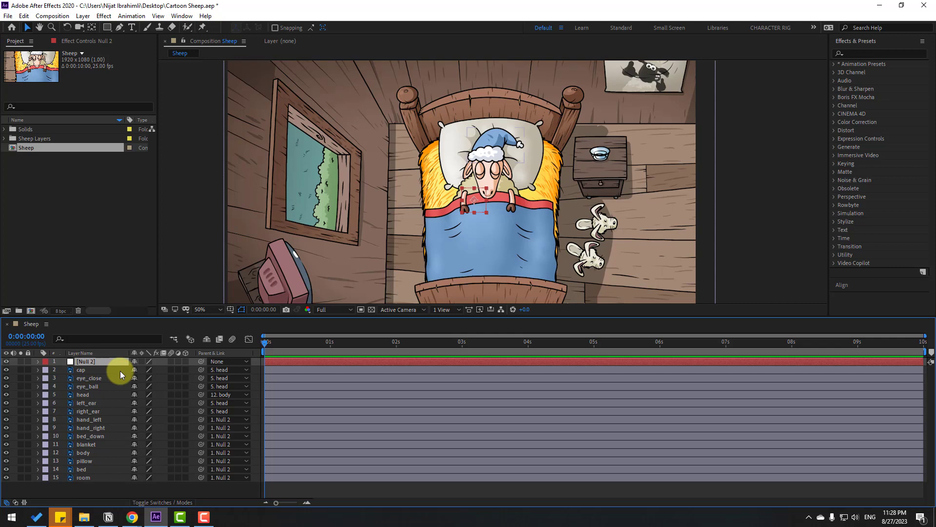
key("Return")
type("Fake Camera")
key("Return")
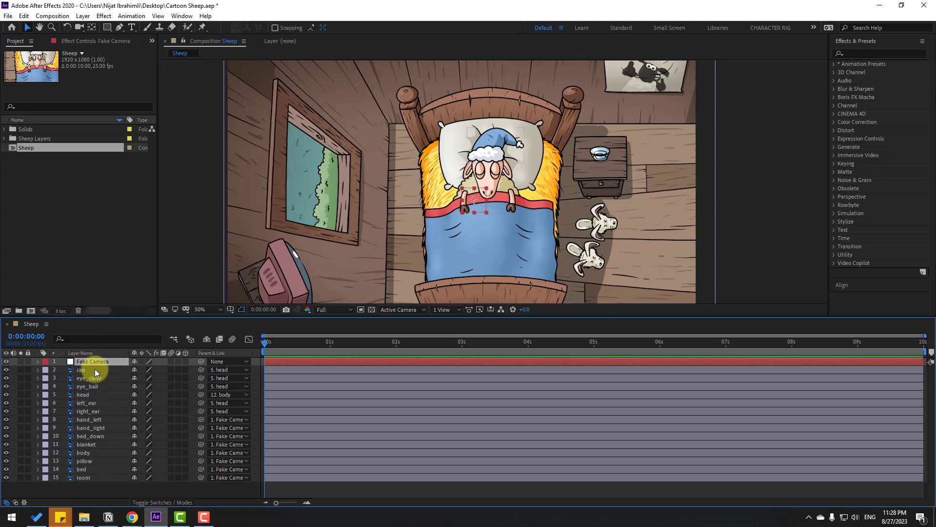
Keyframe Fake Camera's Scale at 0s and trim the composition to an 8-second work area.
key("s")
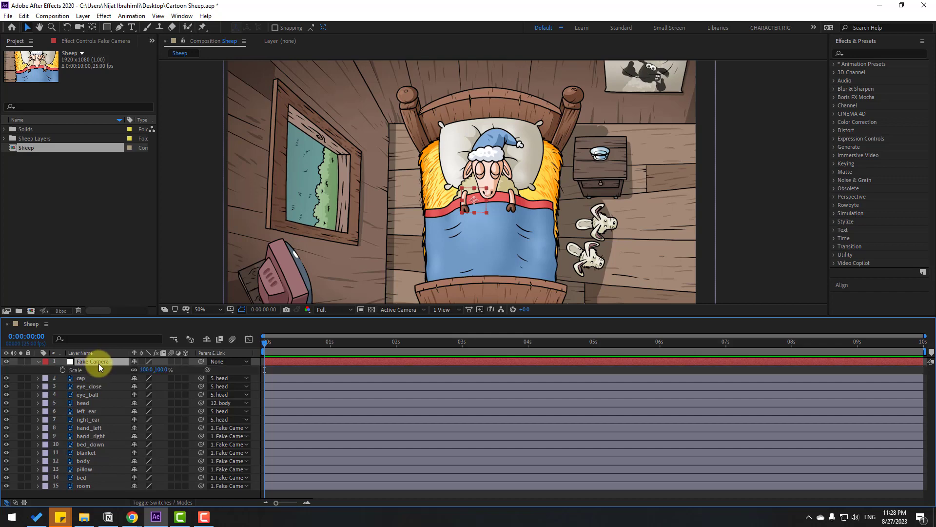
left_click(62, 369)
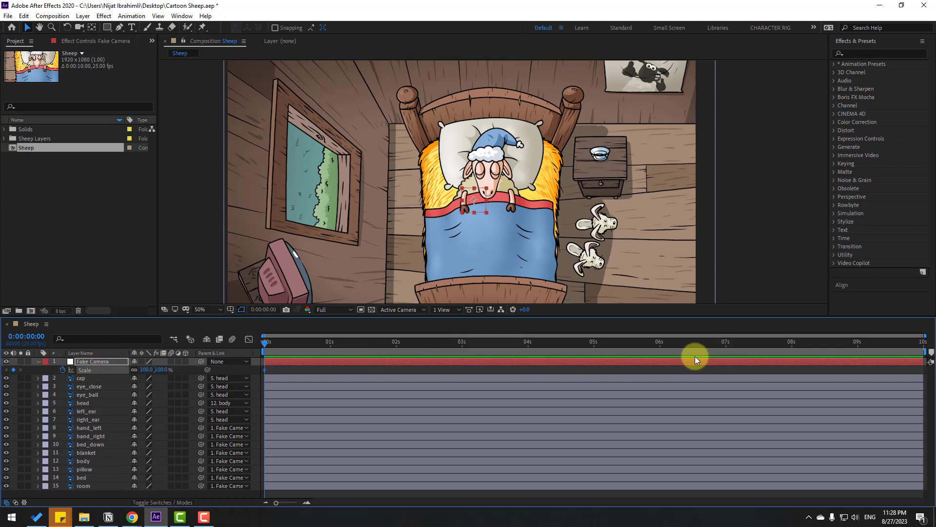
left_click(790, 344)
key("n")
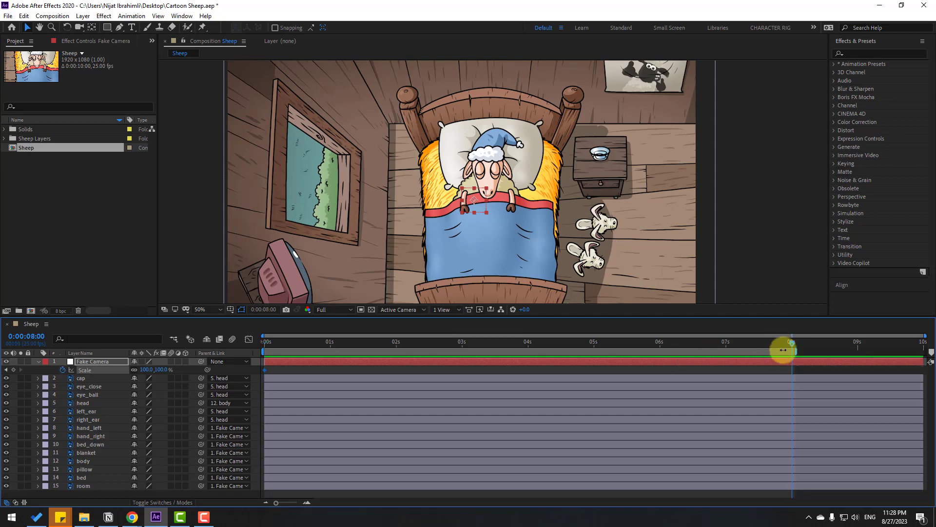
right_click(748, 350)
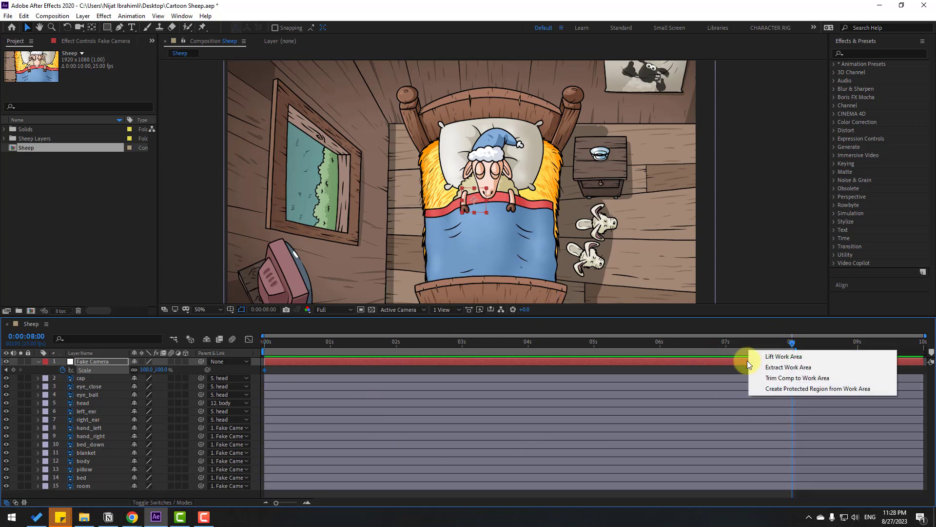
left_click(792, 379)
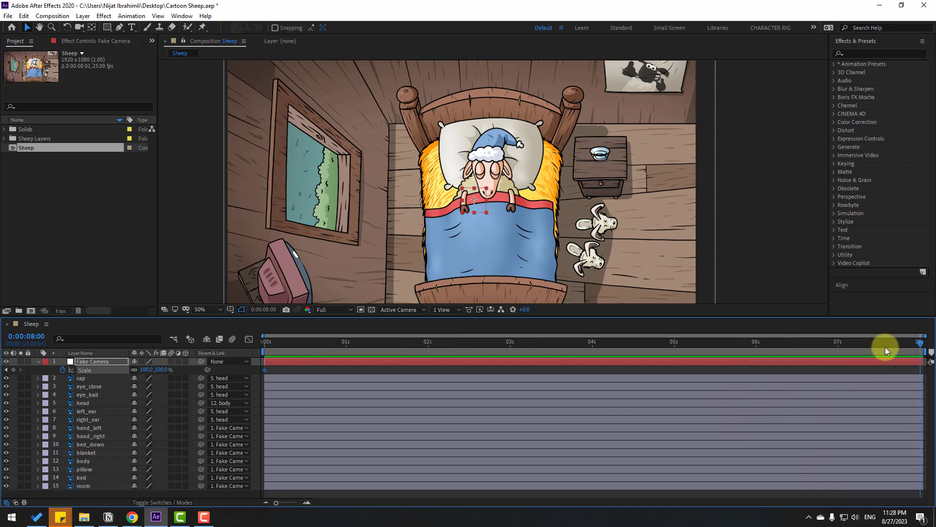
Set Fake Camera's Scale to 110 at 8 seconds, preview the zoom, and return to frame 0.
left_click(150, 373)
type("11")
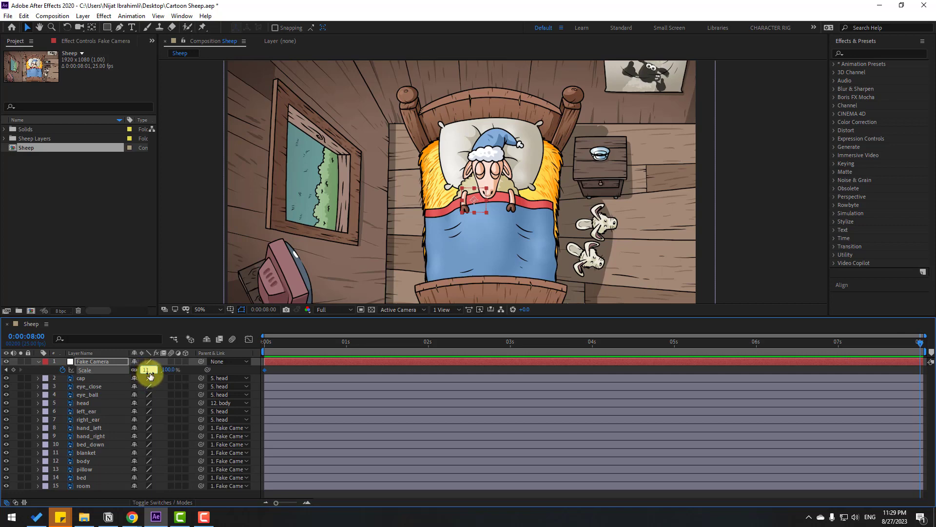
type("0")
key("Return")
left_click_drag(750, 344, 90, 360)
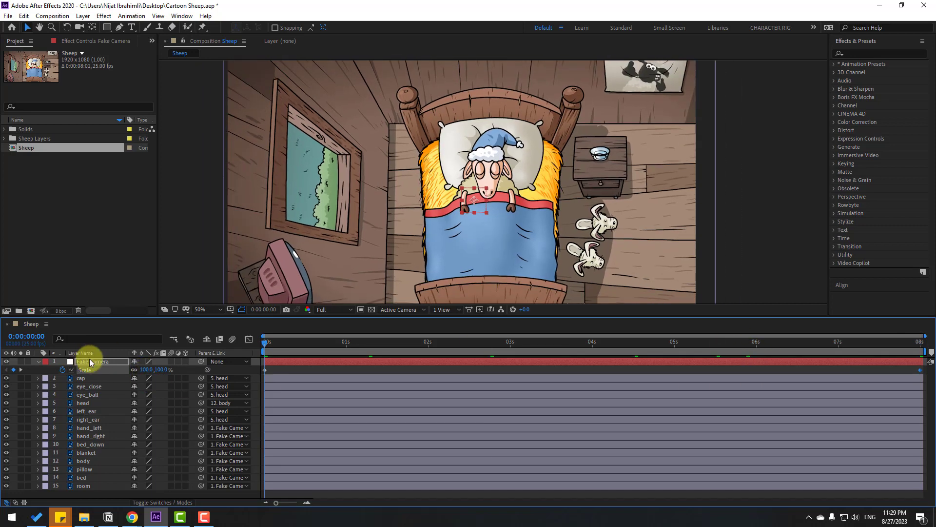
key("space")
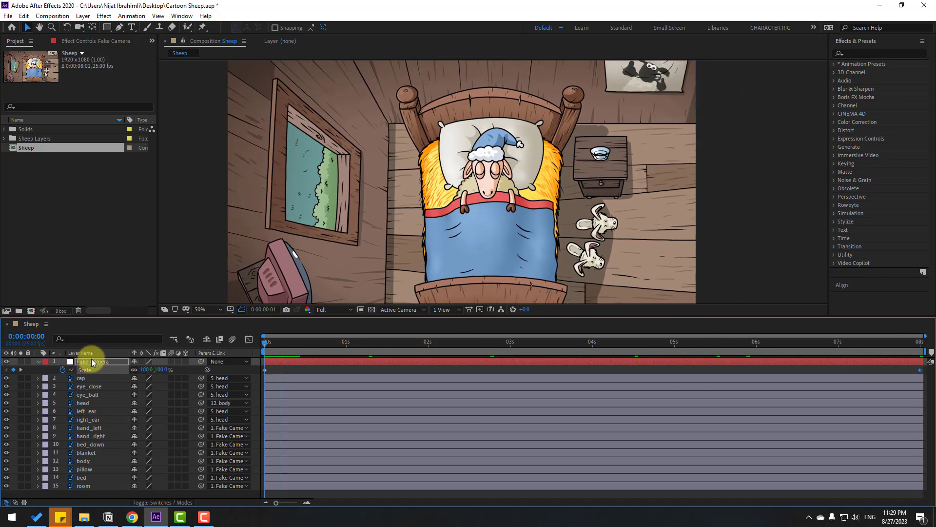
left_click(323, 343)
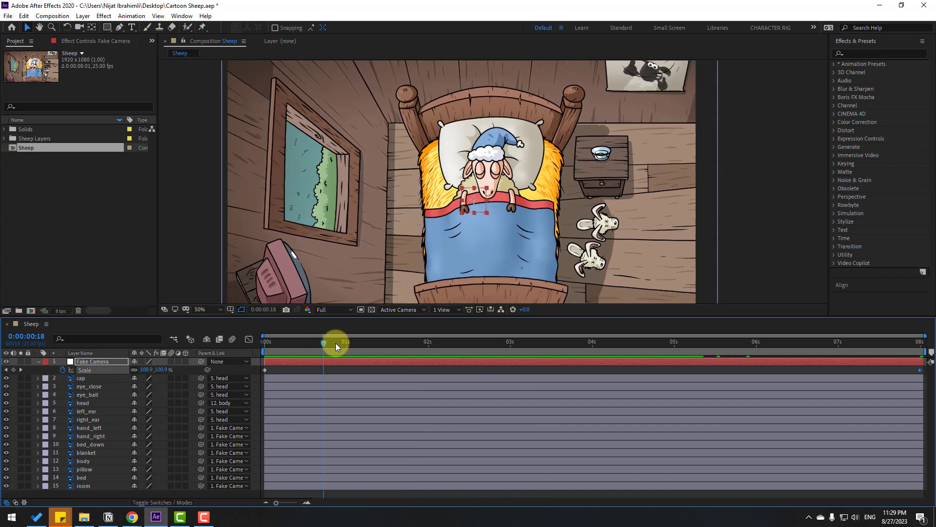
key("Home")
left_click(38, 362)
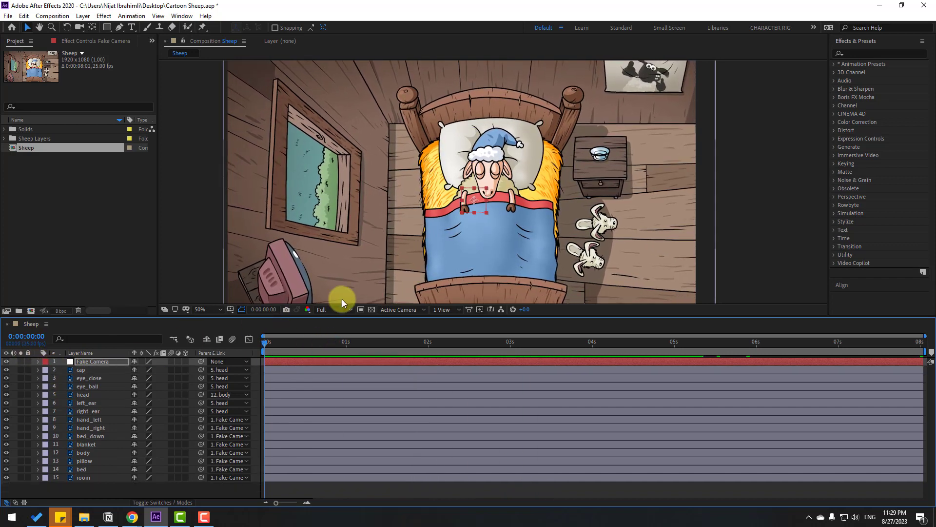
Keyframe the body's Position at 0s and shift it vertically at frame 10.
left_click(84, 453)
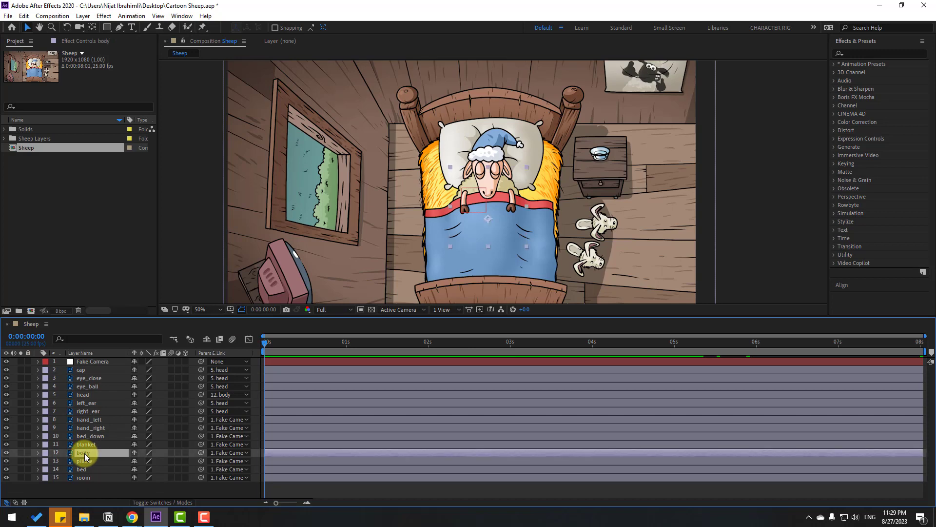
key("p")
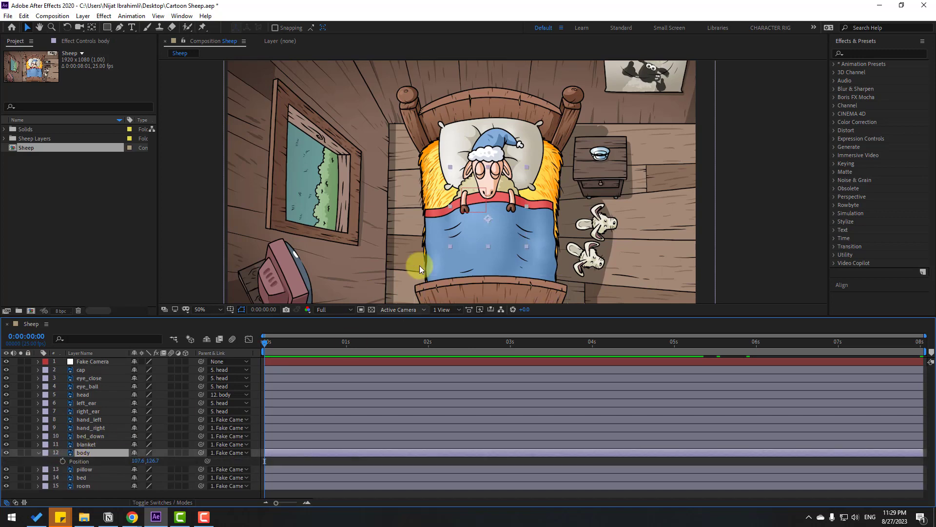
scroll(483, 254, "up", 2)
scroll(487, 257, "down", 1)
left_click_drag(490, 271, 487, 258)
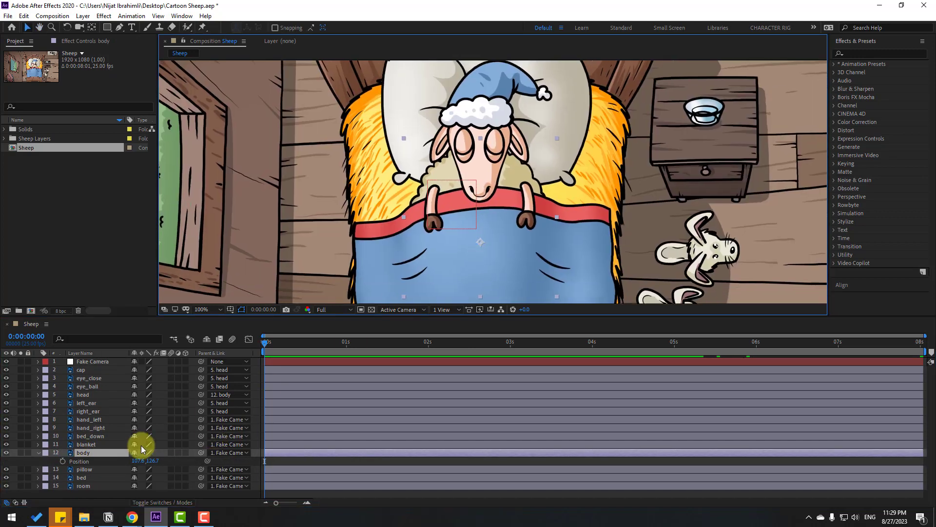
left_click(62, 461)
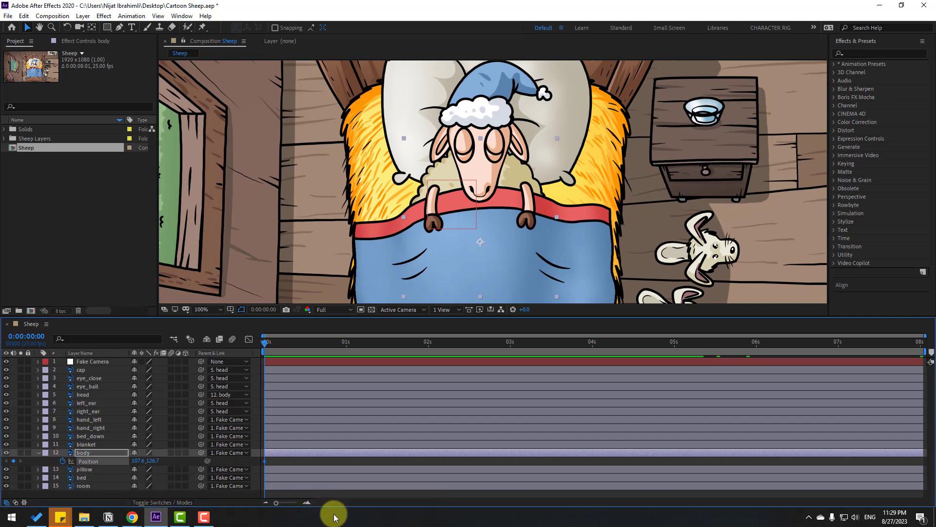
key("shift+Page_Down")
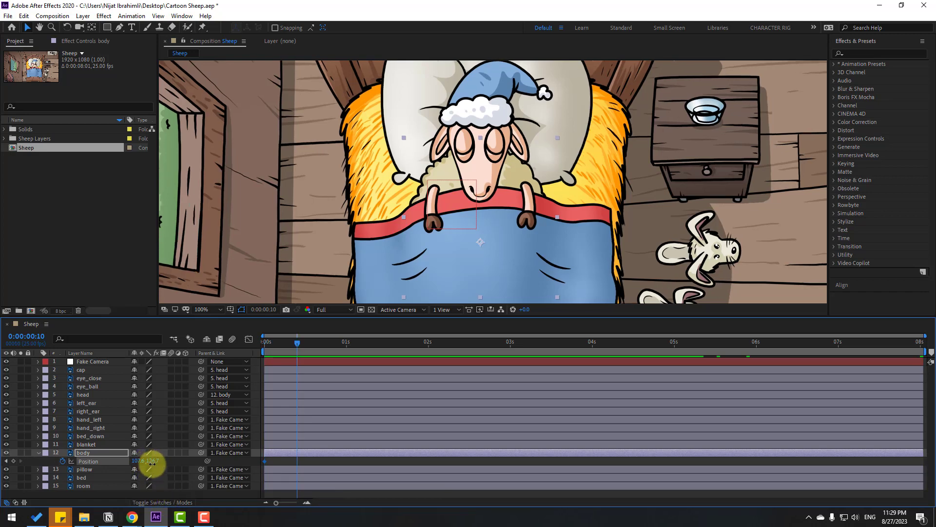
left_click_drag(152, 464, 150, 463)
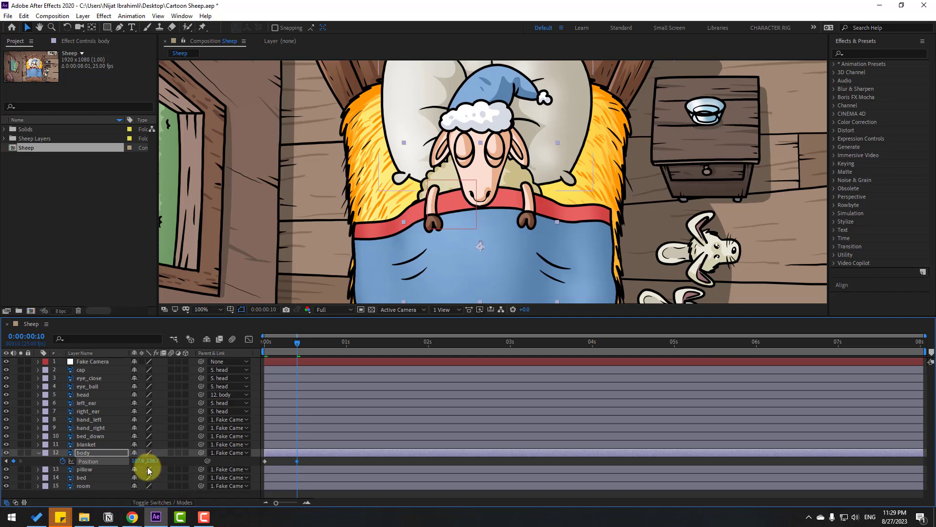
Copy the starting Position keyframe to frame 20 and offset the body 5 px to 131.7 at frame 10.
key("shift+Page_Down")
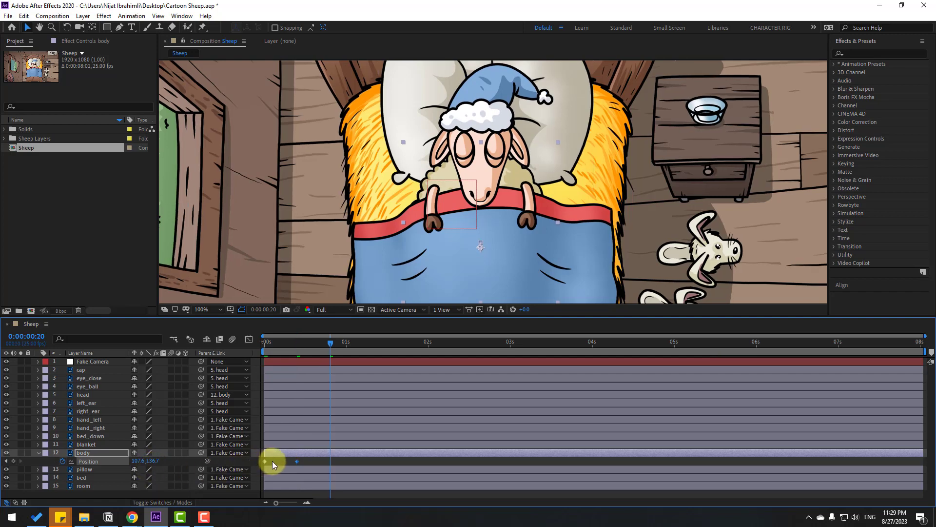
left_click(266, 462)
key("ctrl+c")
key("ctrl+v")
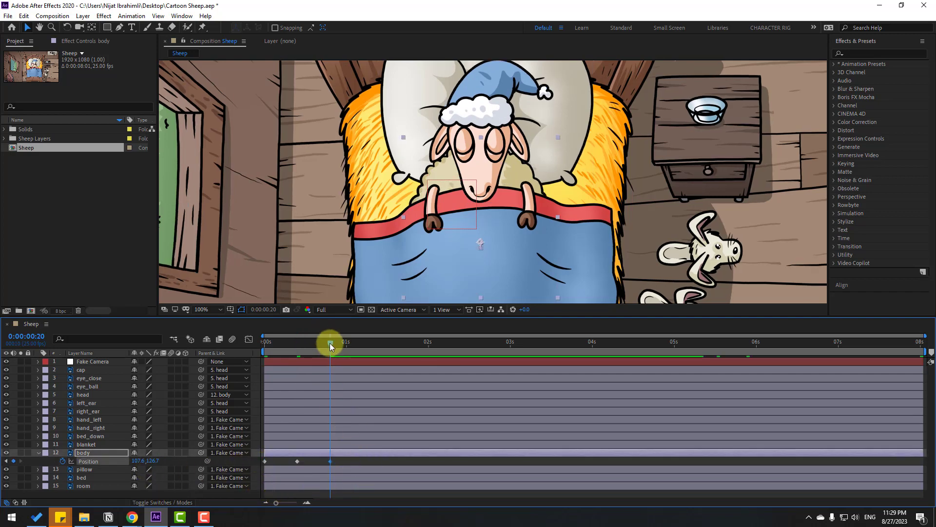
left_click_drag(328, 342, 299, 345)
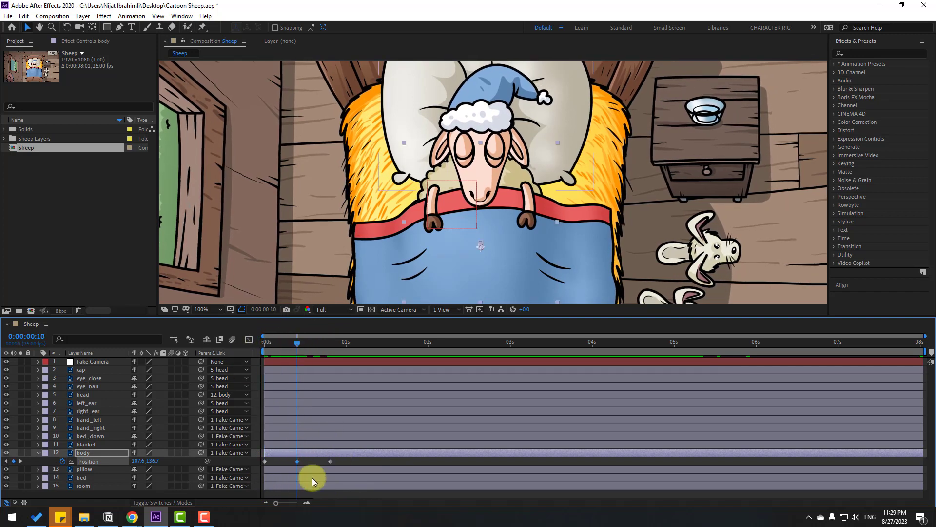
key("Up")
key("Up")
key("Up")
key("Up")
key("Up")
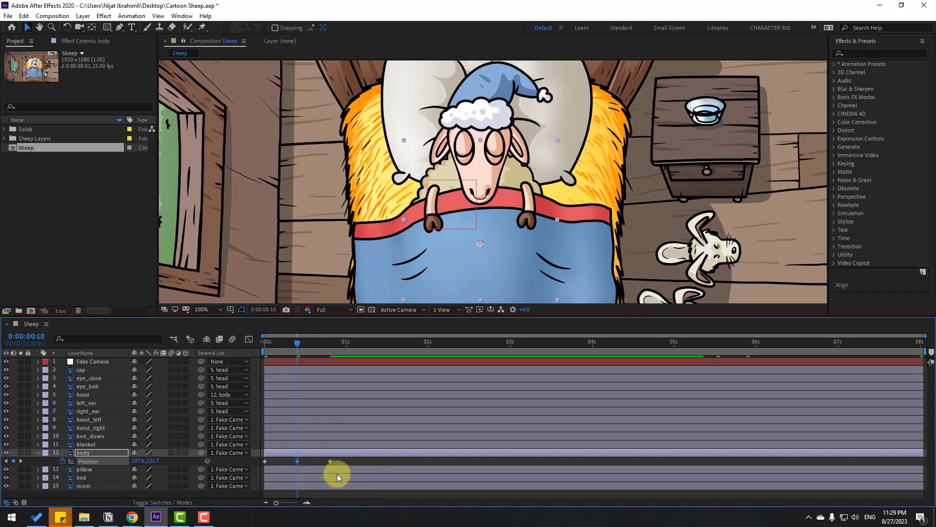
Apply Easy Ease to the body's Position keyframes and preview the breathing.
right_click(264, 461)
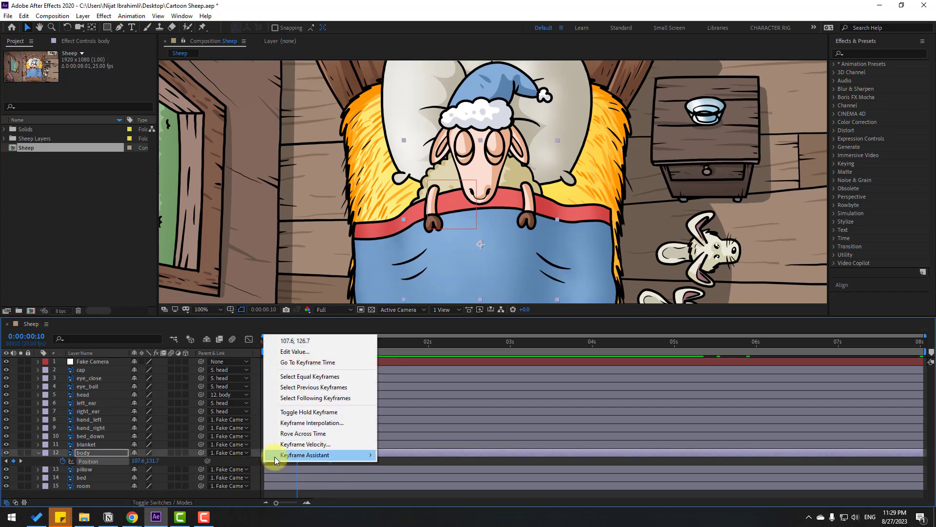
mouse_move(292, 455)
left_click(516, 391)
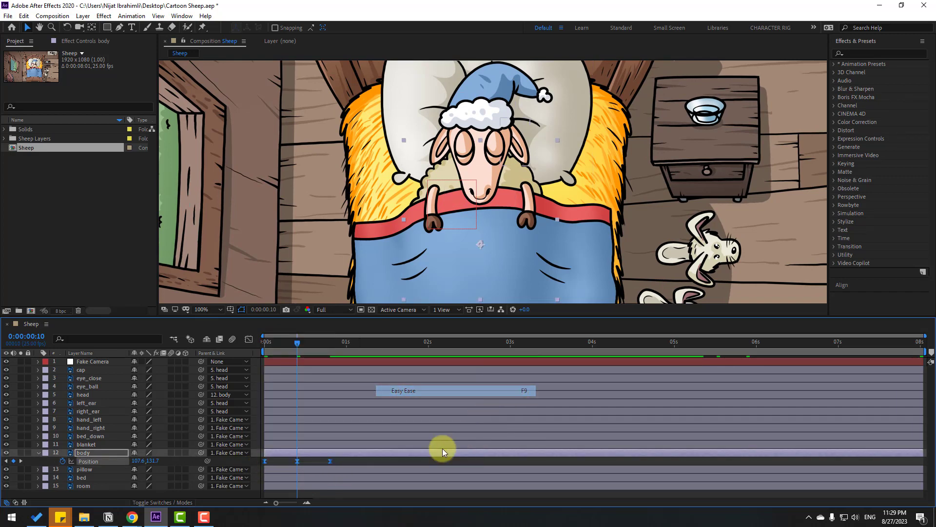
left_click(429, 462)
key("space")
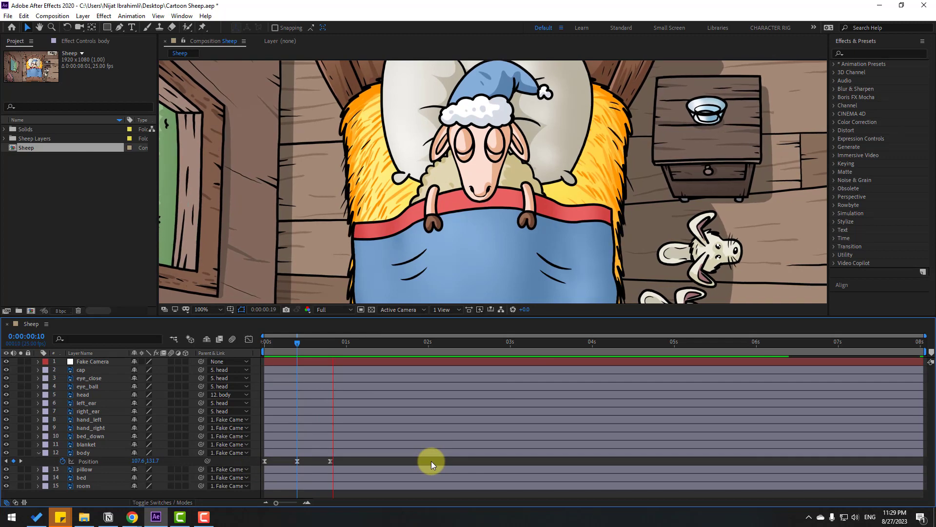
Spread the three Position keyframes apart so the breath ends near 1 second 18 frames.
left_click_drag(338, 458, 243, 471)
key("space")
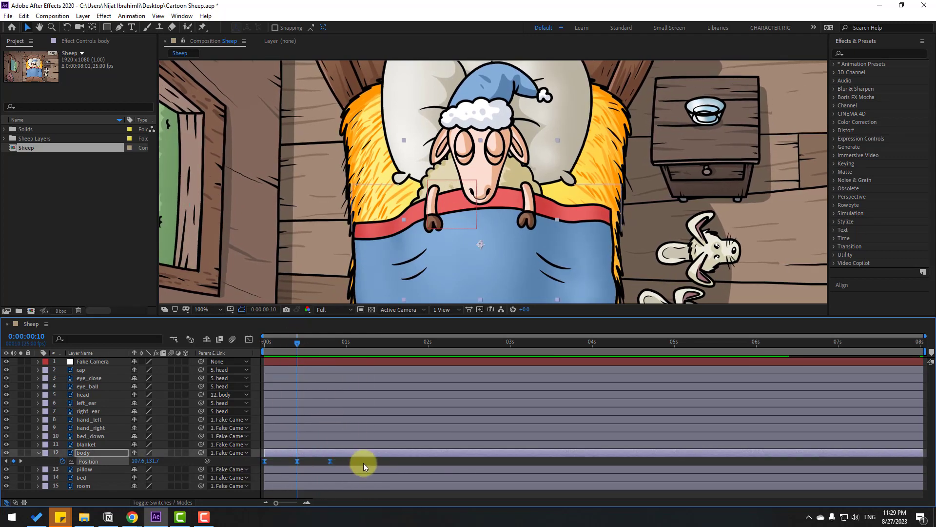
left_click_drag(333, 462, 407, 461)
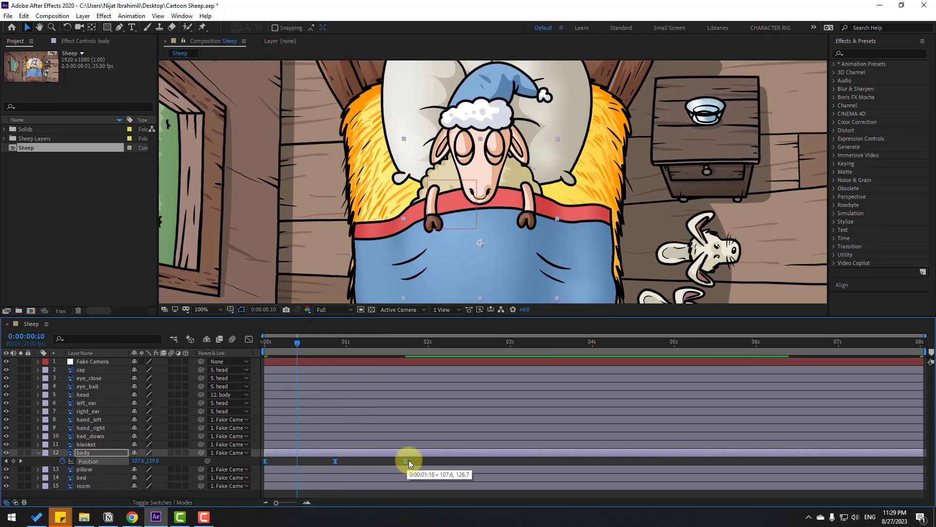
key("space")
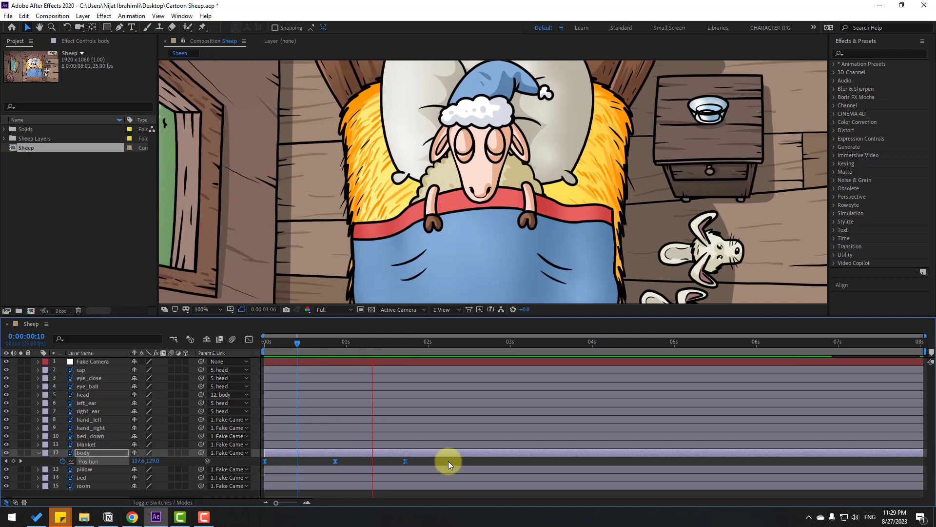
left_click(363, 343)
left_click(261, 454)
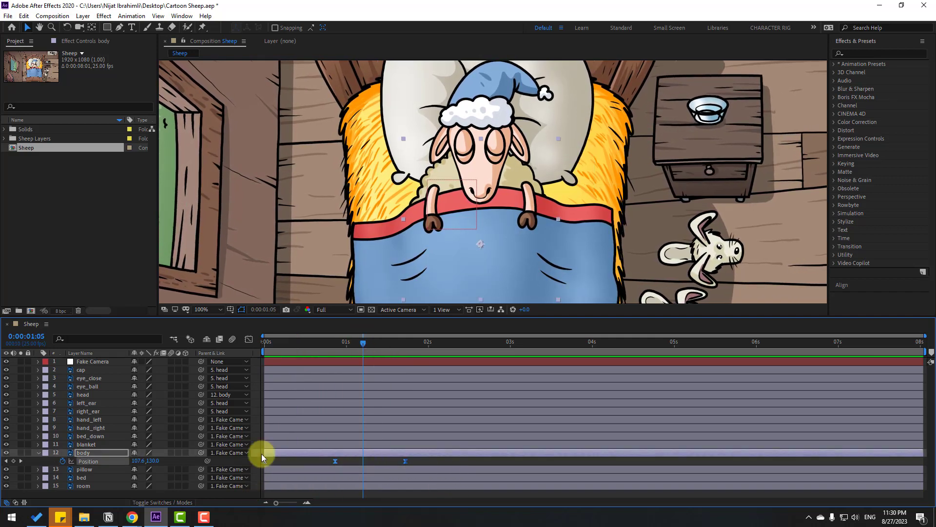
In the Graph Editor, lengthen the middle Position keyframe's incoming ease, preview, then return to frame 0.
left_click(249, 340)
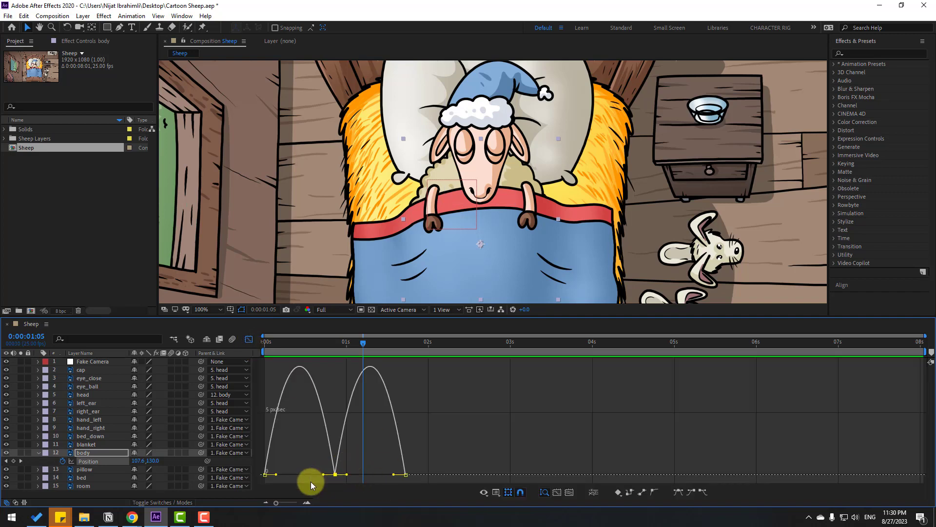
left_click_drag(318, 475, 356, 475)
key("space")
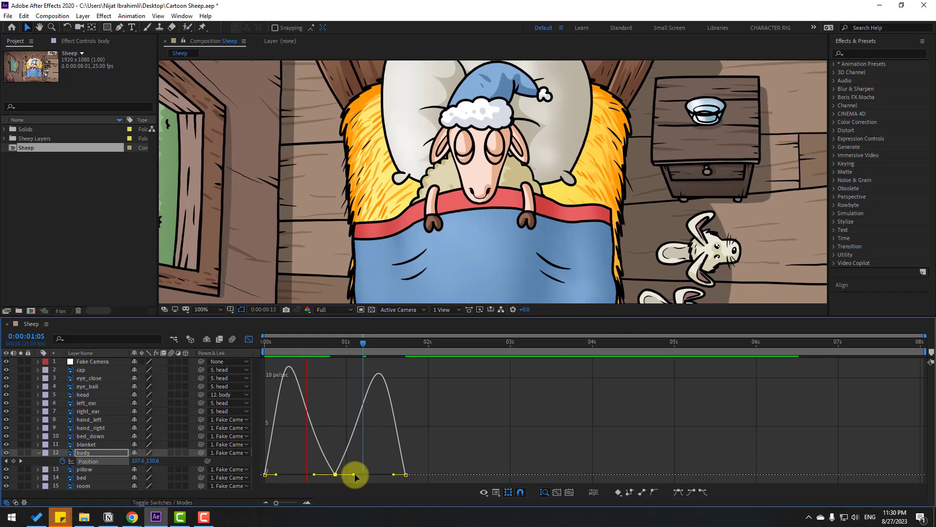
key("space")
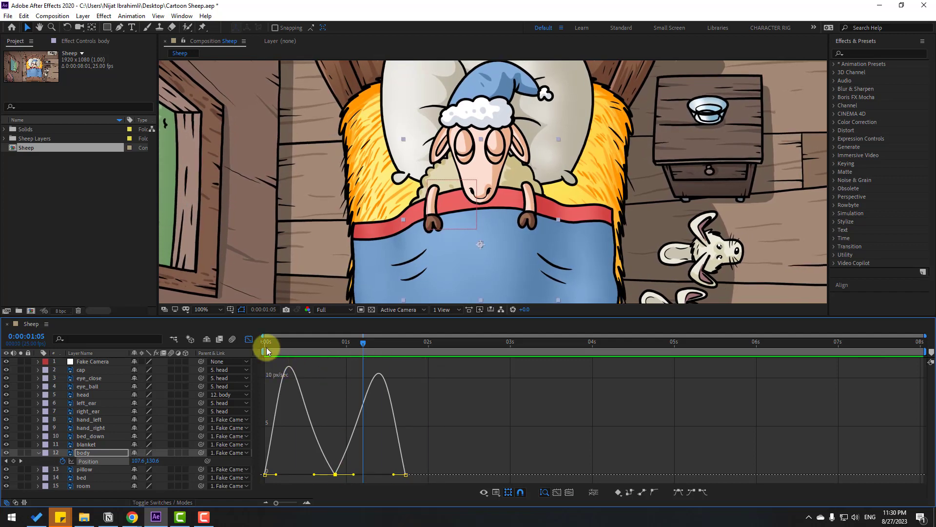
left_click(249, 340)
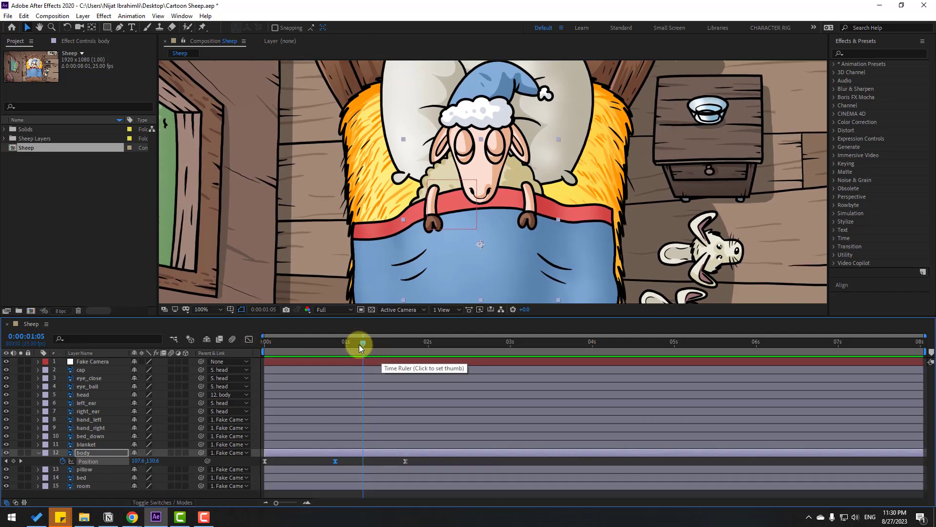
left_click_drag(359, 345, 223, 350)
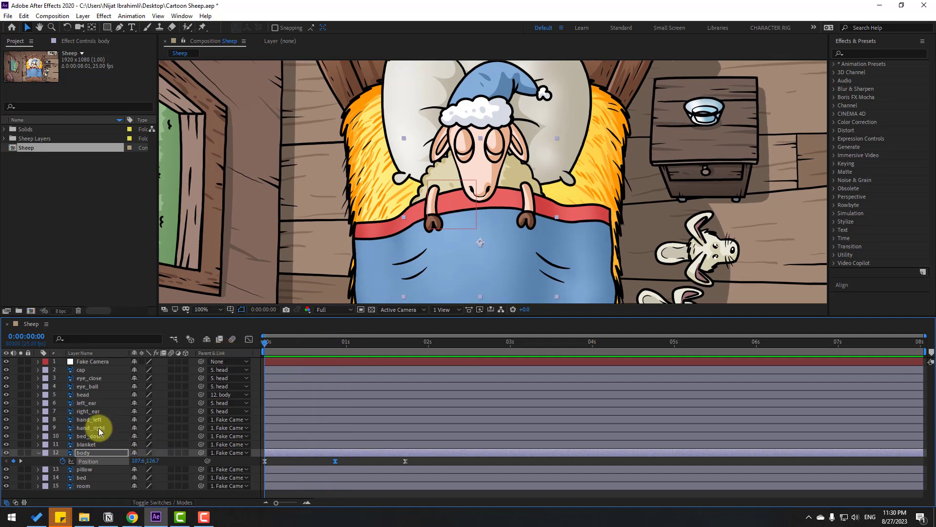
Solo hand_left, move its anchor point up to the hand's tip, then unsolo it.
left_click(91, 419)
key("period")
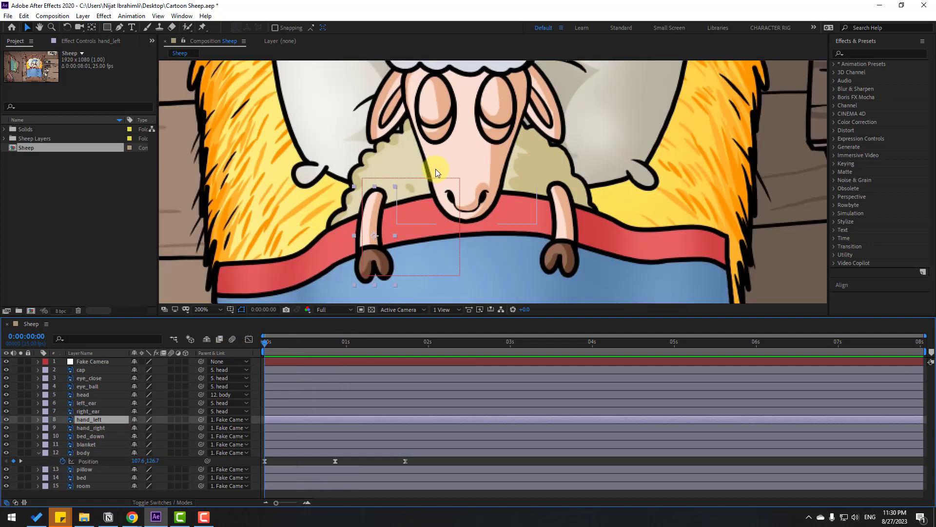
left_click_drag(333, 286, 408, 235)
scroll(245, 245, "up", 1)
left_click_drag(244, 245, 295, 234)
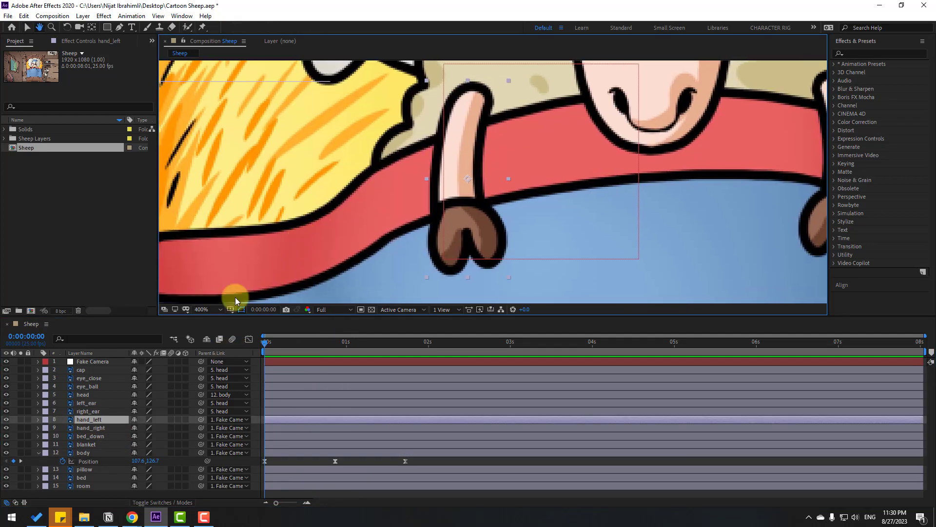
left_click(21, 419)
left_click(91, 28)
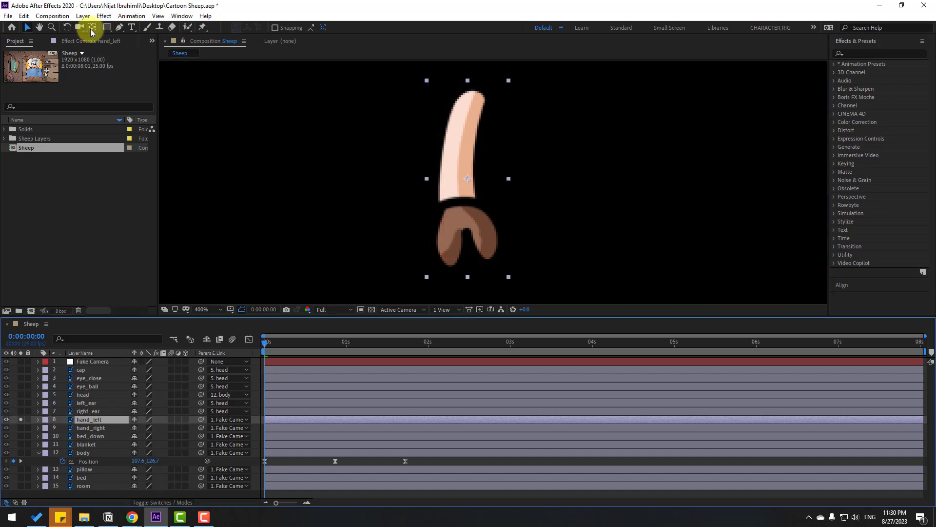
left_click_drag(469, 185, 473, 99)
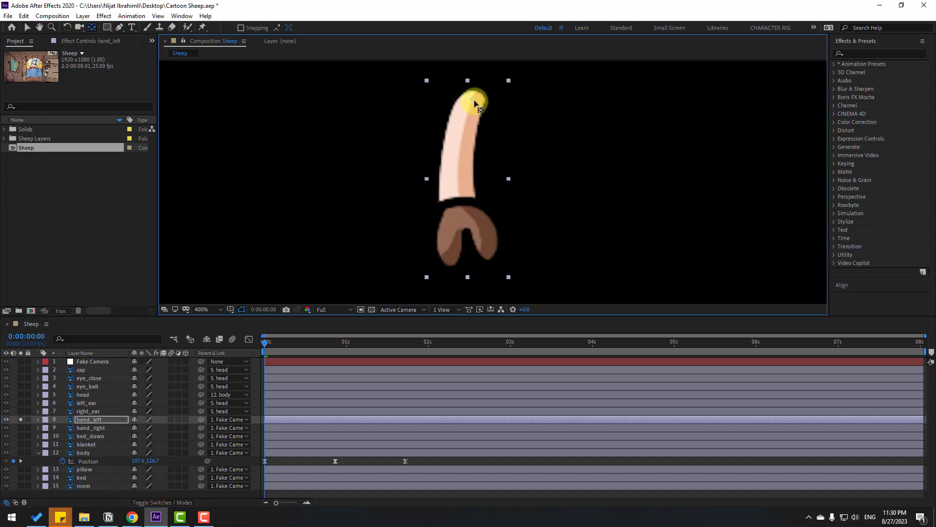
left_click(27, 27)
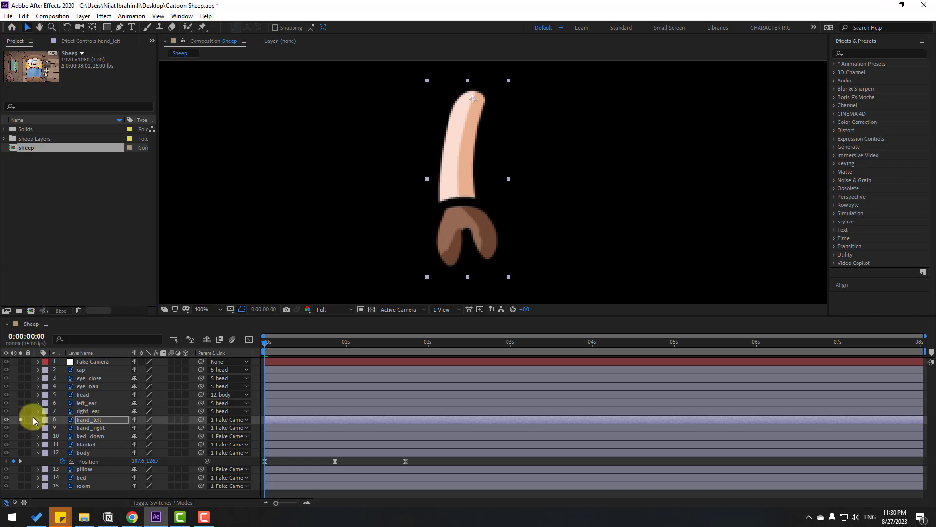
left_click(21, 419)
Solo hand_right, move its anchor point up to the hand's top, then unsolo it.
left_click(98, 432)
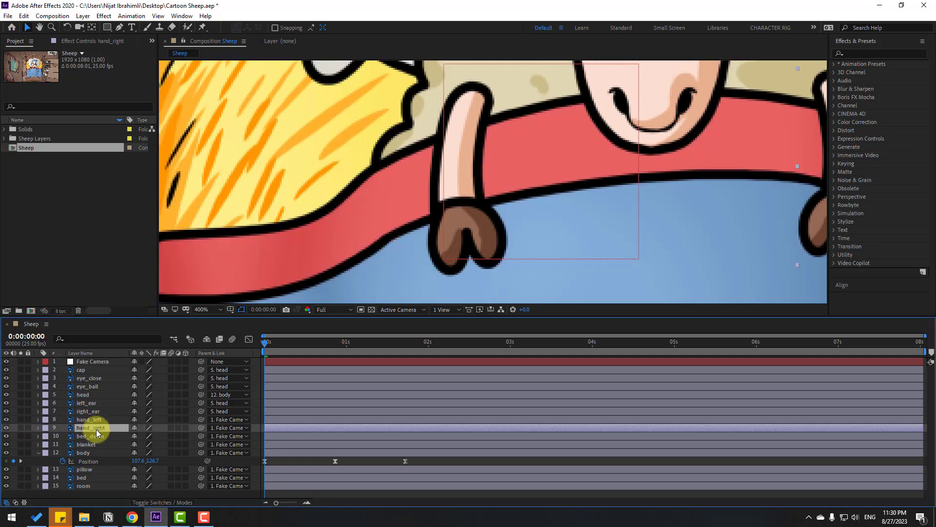
left_click(20, 427)
left_click_drag(705, 199, 422, 157)
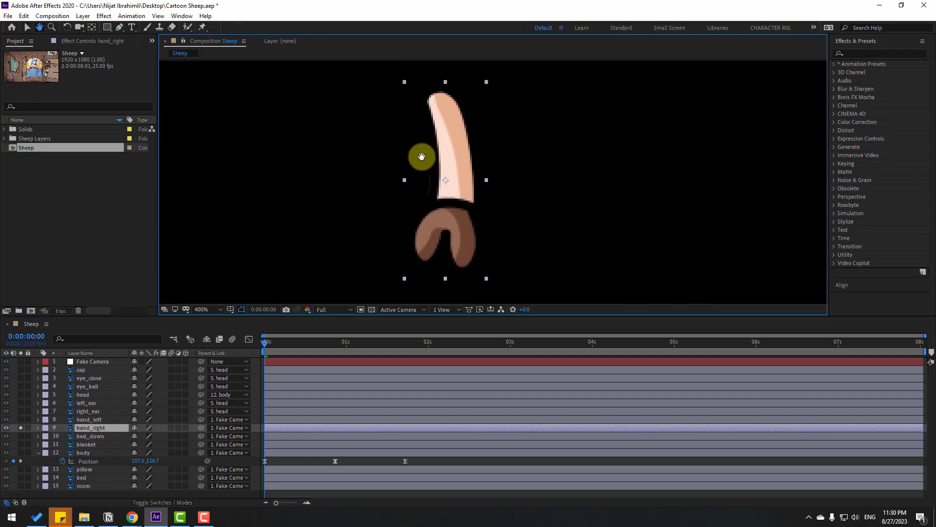
left_click(92, 29)
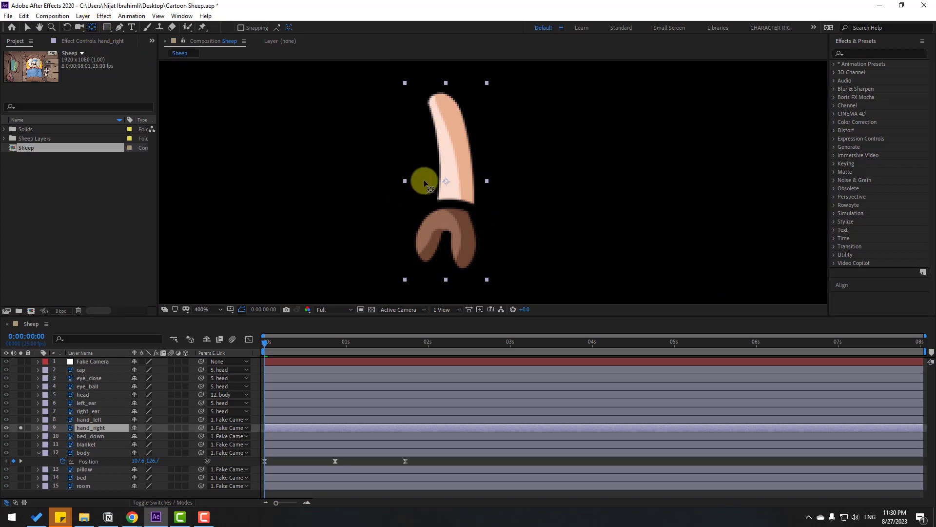
left_click_drag(445, 184, 438, 106)
left_click(27, 27)
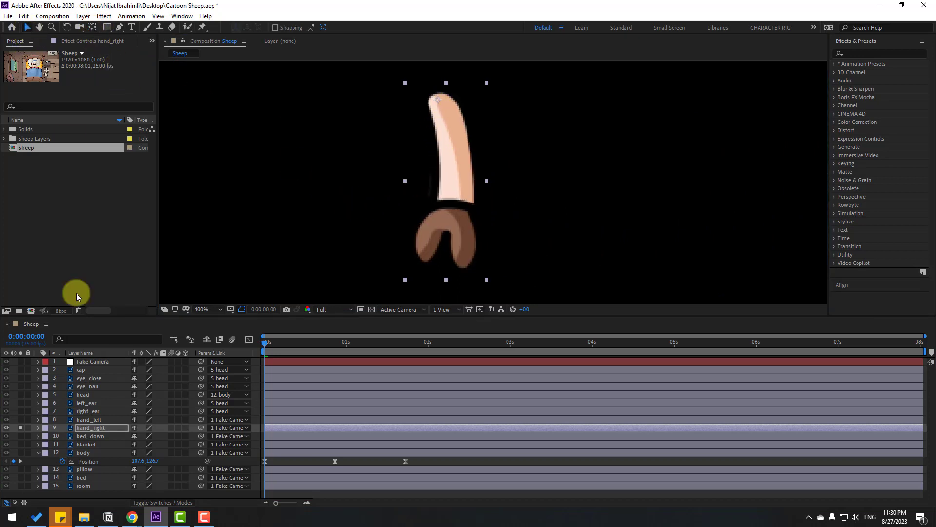
left_click(20, 428)
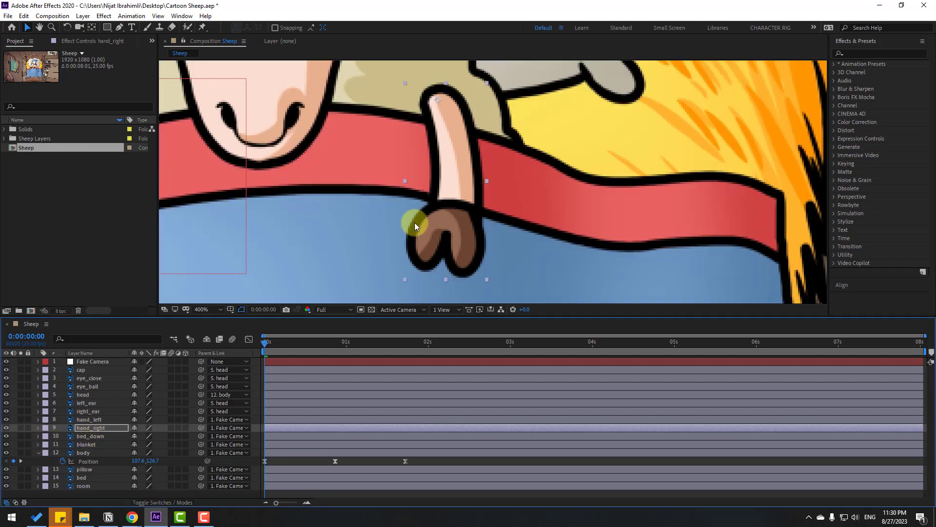
scroll(414, 222, "down", 2)
Parent hand_left and hand_right to body, scrub to preview, then select only hand_left.
left_click(91, 419, "ctrl")
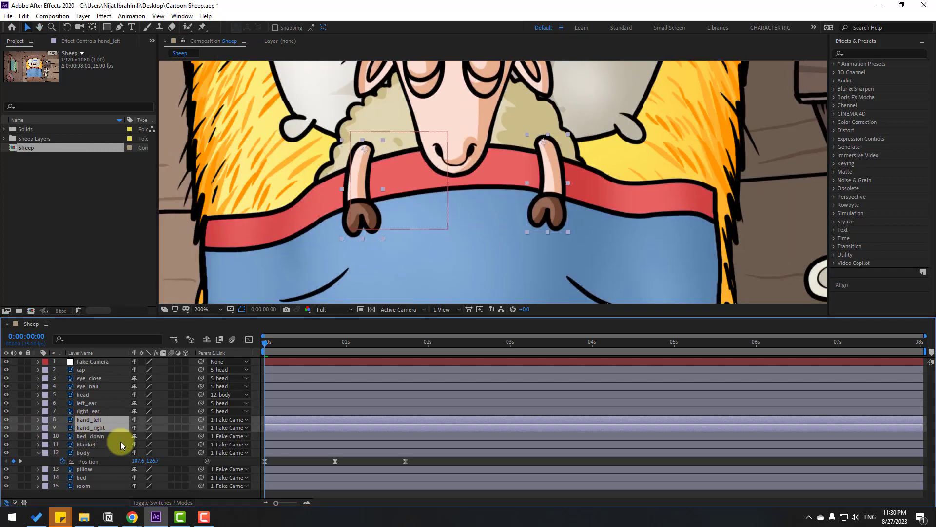
left_click_drag(201, 419, 86, 453)
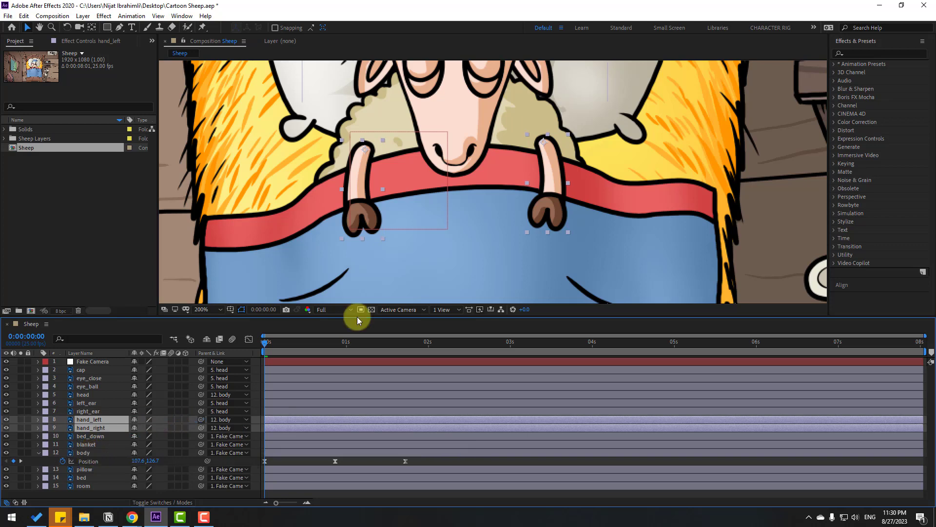
key("comma")
left_click_drag(279, 343, 258, 353)
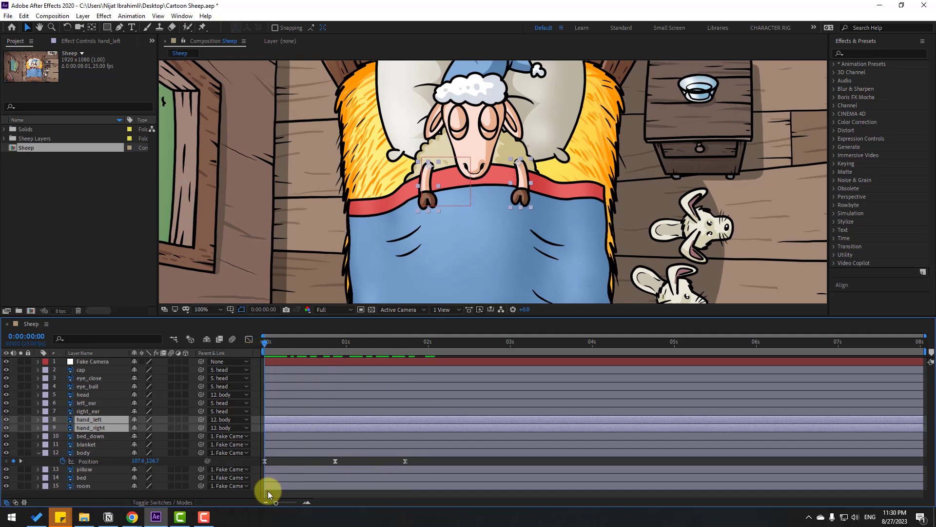
left_click(285, 461)
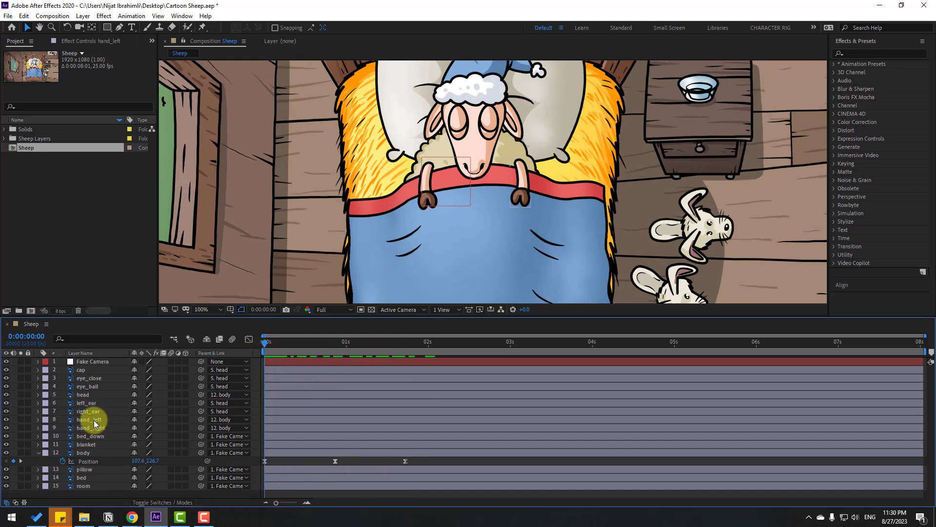
left_click(93, 420)
Keyframe hand_left's Rotation at 0s and set it to 8° just before one second.
key("r")
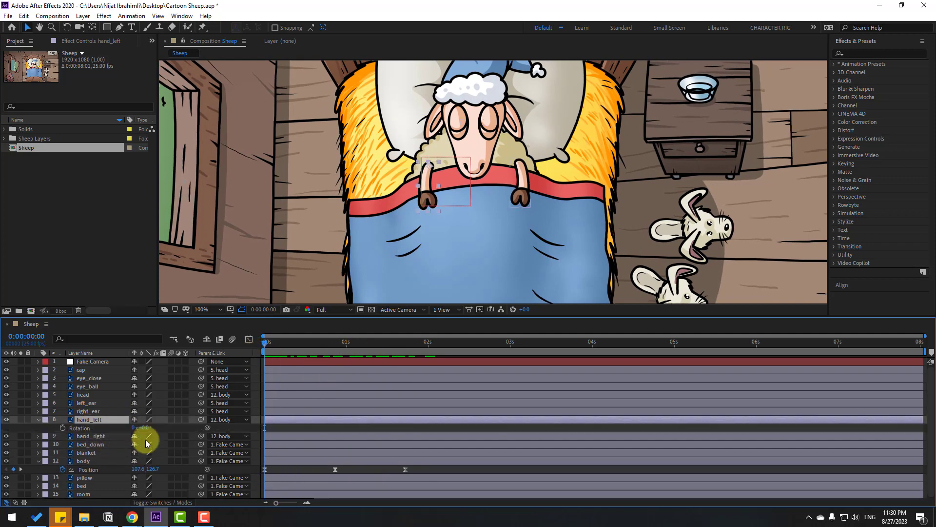
left_click(62, 428)
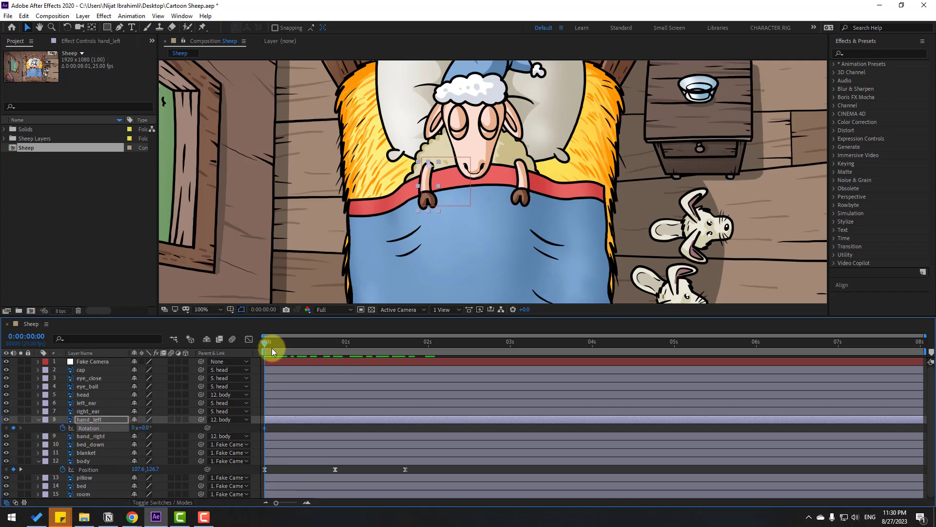
left_click_drag(271, 350, 340, 349)
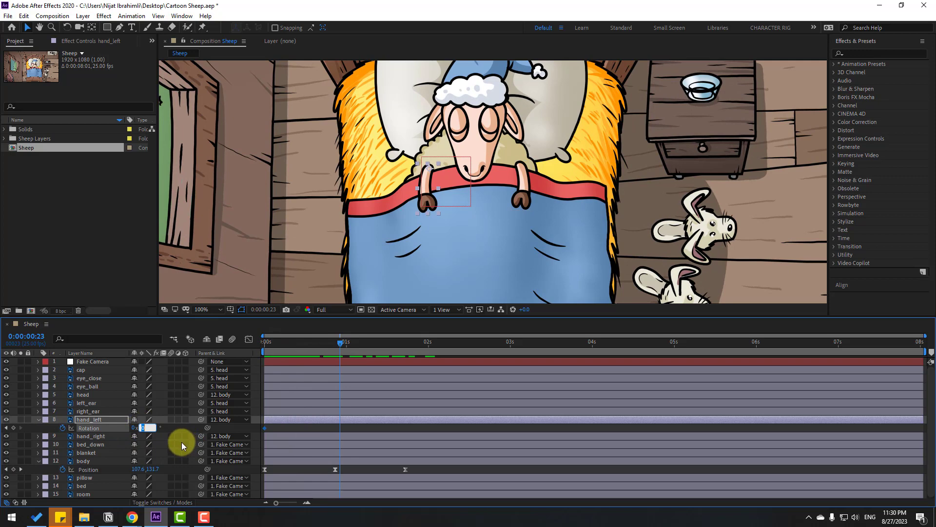
type("2")
key("Return")
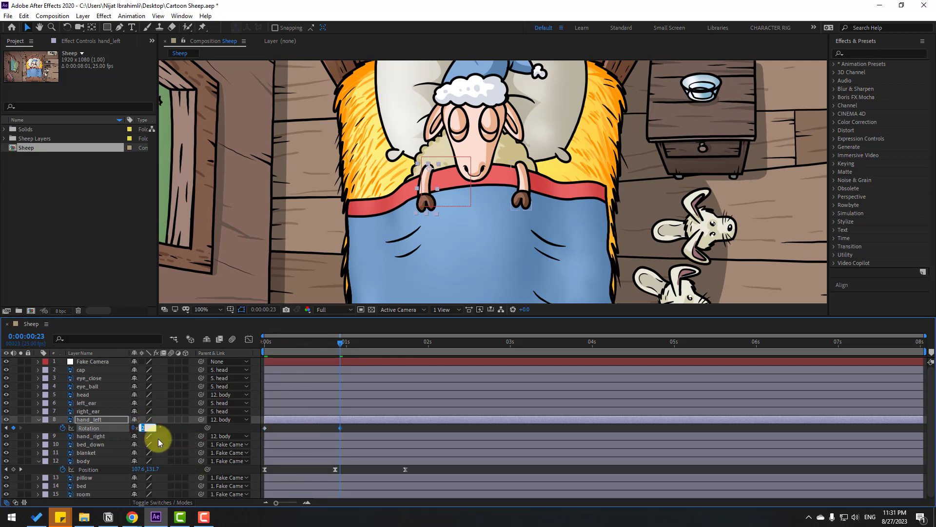
type("8")
key("Return")
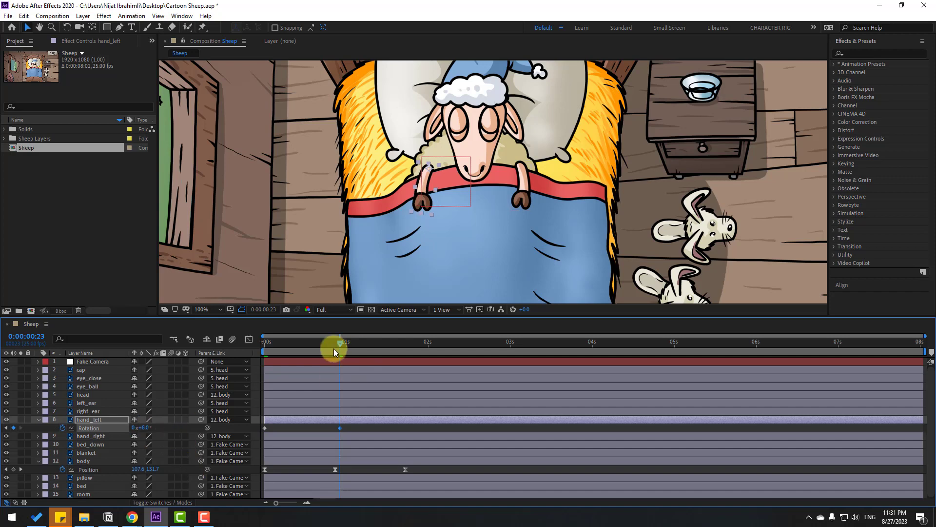
Add a hand_left Rotation keyframe of −3° at about one second.
left_click_drag(333, 348, 476, 347)
left_click(14, 428)
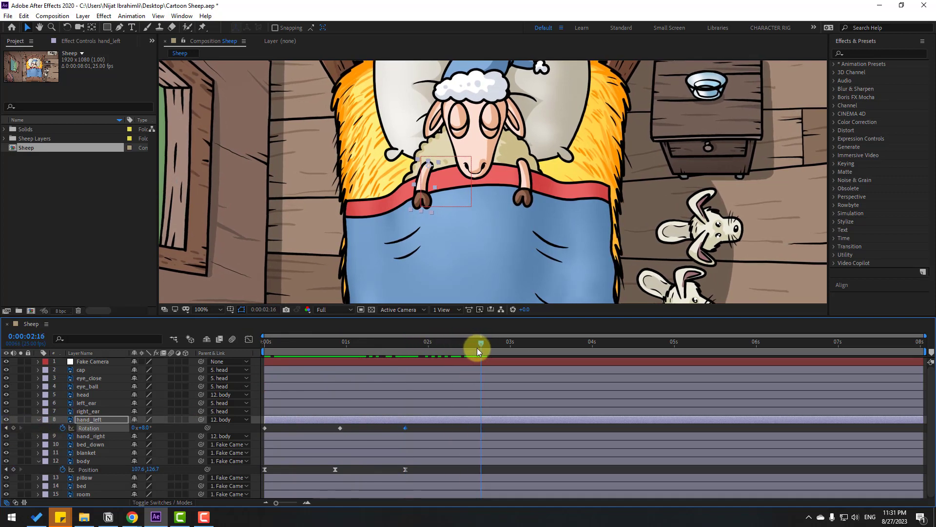
left_click(145, 428)
type("-3")
key("Return")
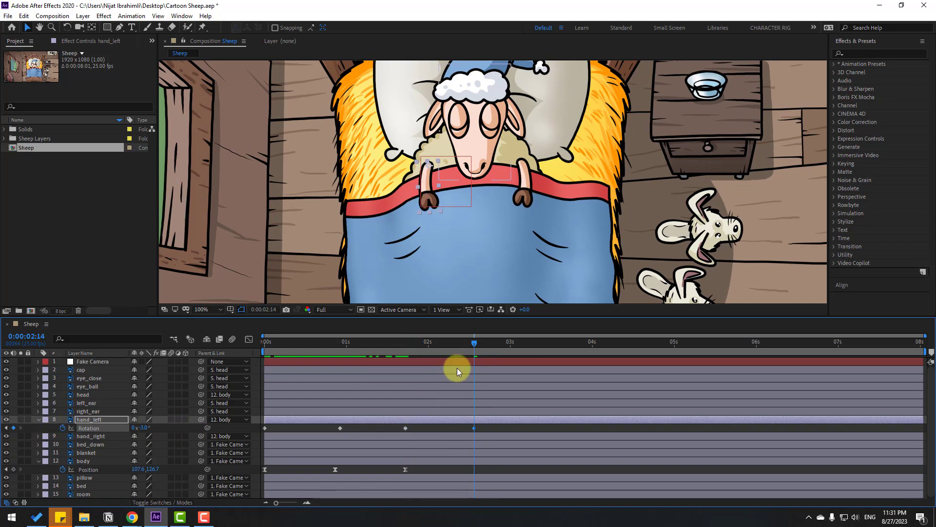
Add more Rotation keyframes at 2:13 and 4:11, then select all hand_left's Rotation keyframes.
left_click_drag(395, 340, 629, 349)
left_click(14, 427)
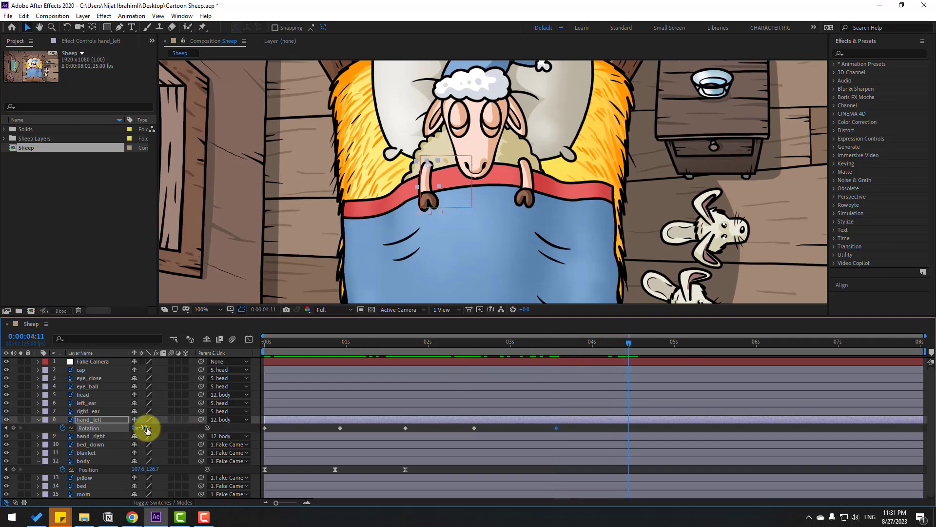
left_click_drag(146, 431, 149, 431)
left_click_drag(674, 341, 737, 344)
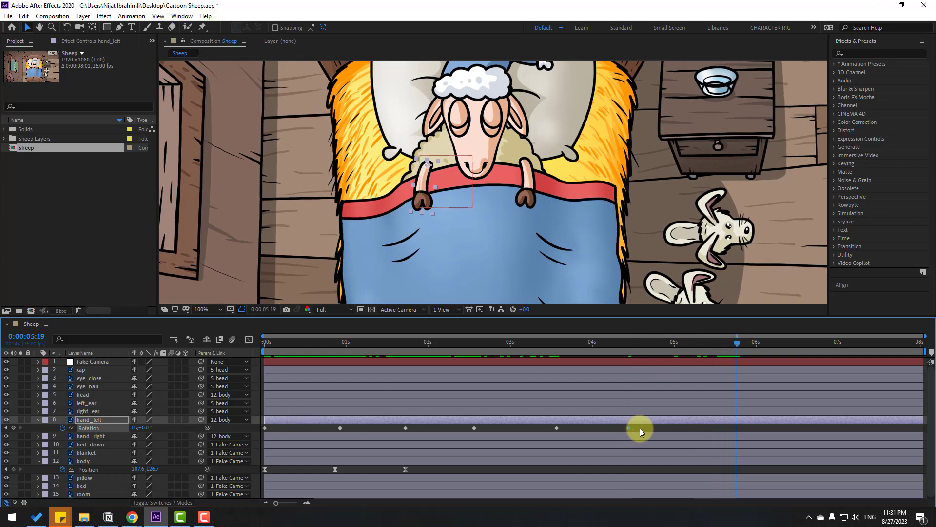
left_click_drag(640, 432, 268, 428)
Apply Easy Ease to hand_left's selected Rotation keyframes.
right_click(265, 429)
mouse_move(276, 424)
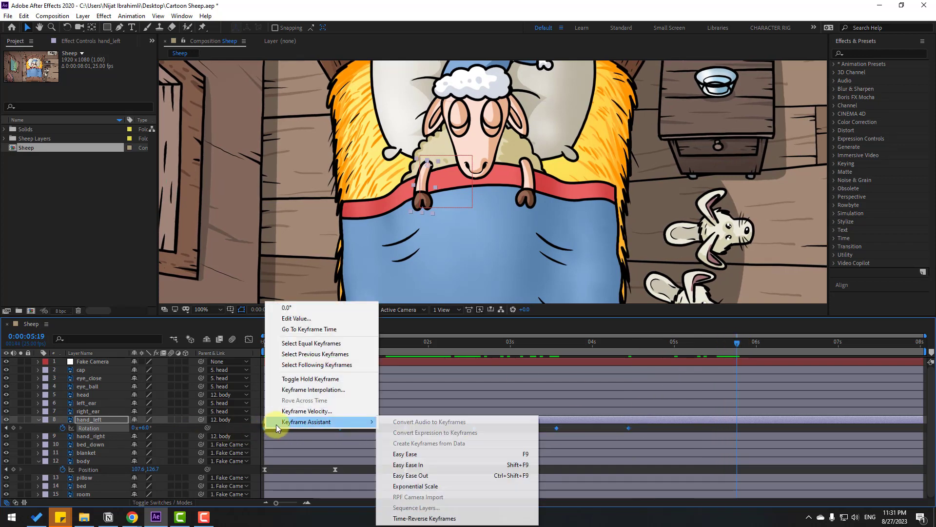
left_click(417, 455)
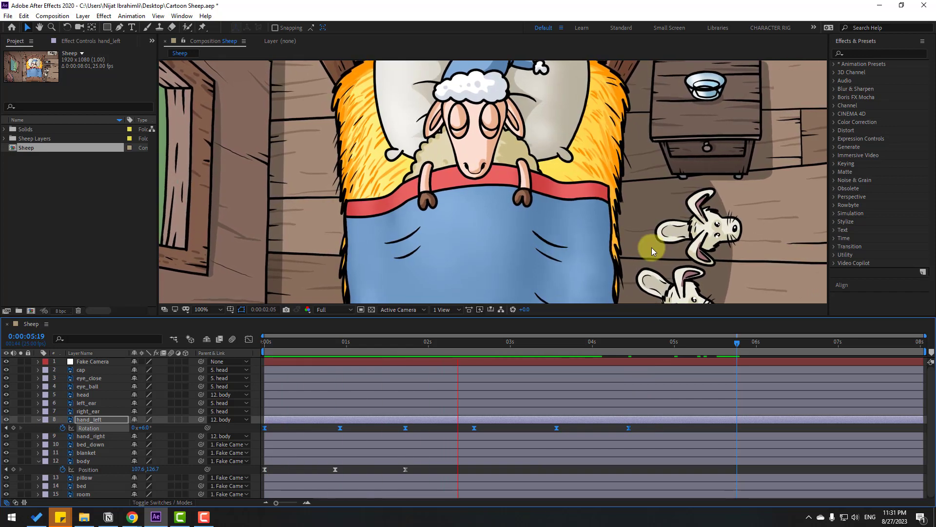
Return the time indicator to the start and select the hand_right layer.
key("comma")
key("comma")
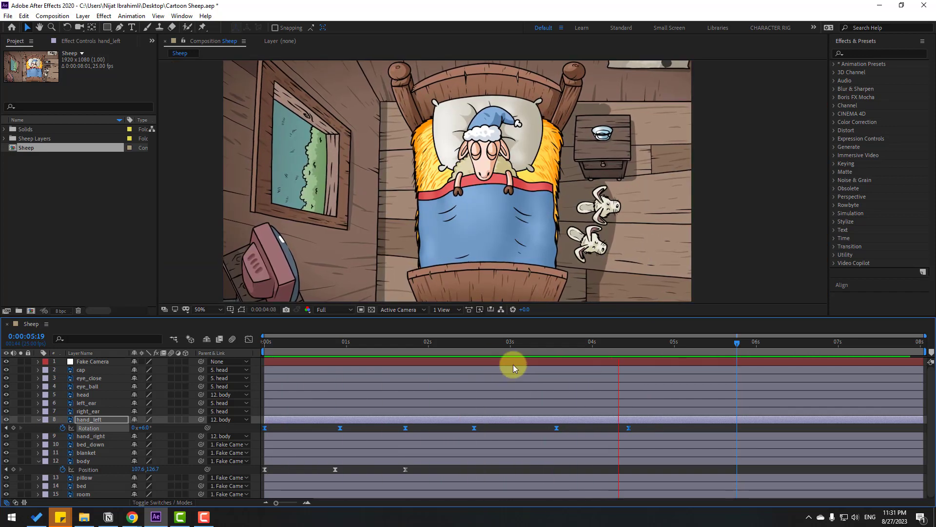
left_click_drag(516, 350, 251, 345)
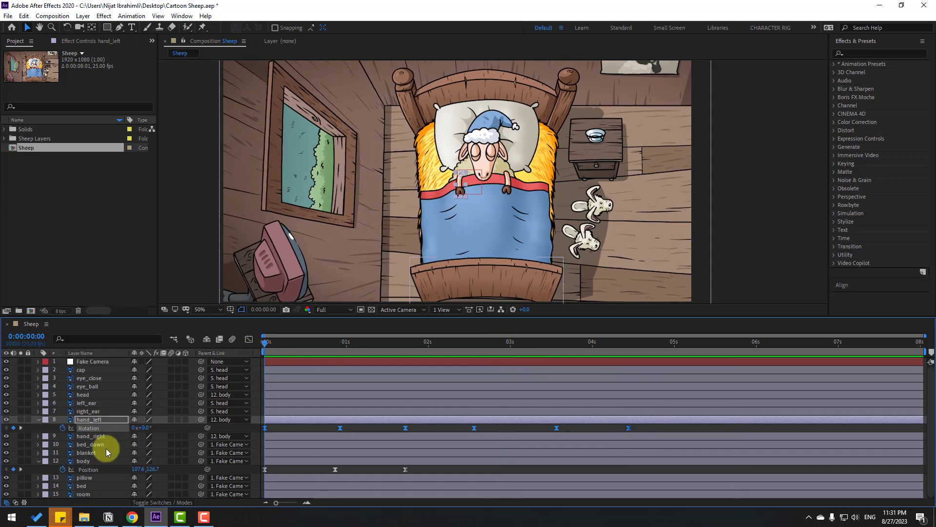
left_click(83, 438)
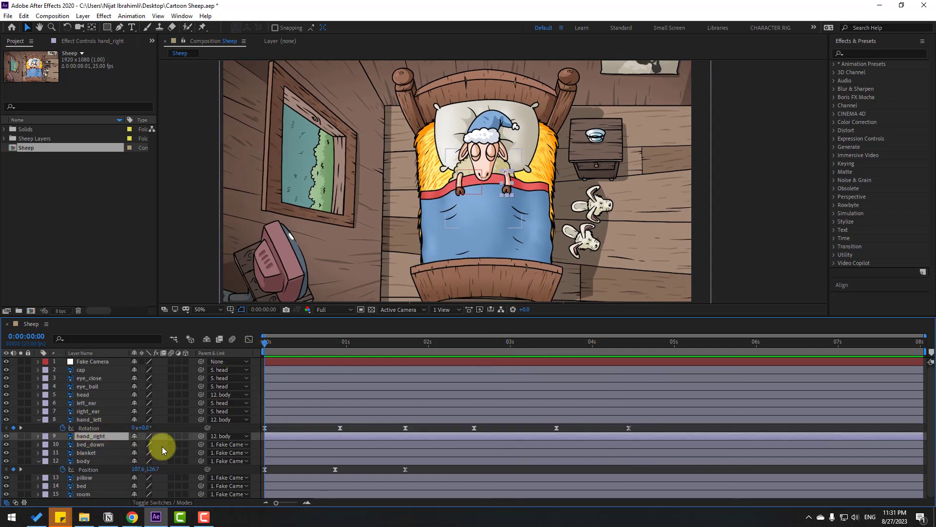
Keyframe hand_right's Rotation at 0:22 tilted back and at 2:14 at +12°.
key("r")
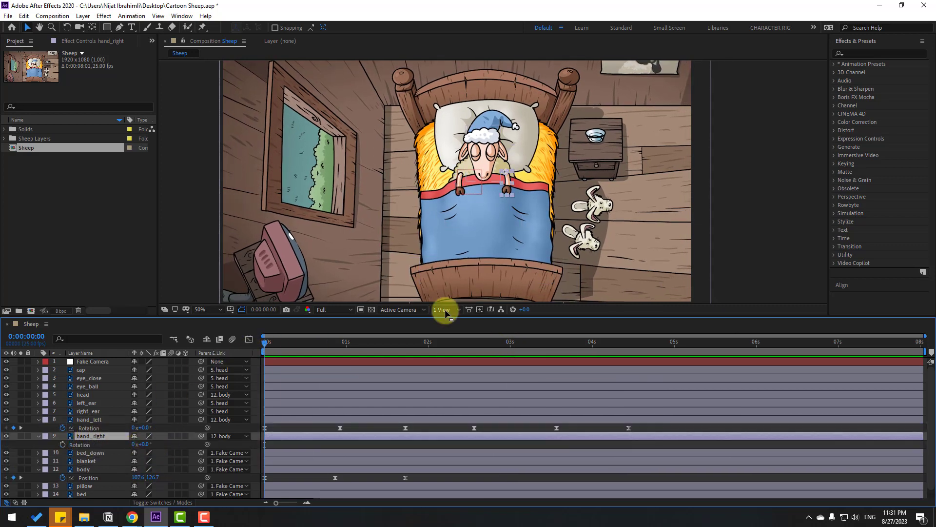
key("period")
key("period")
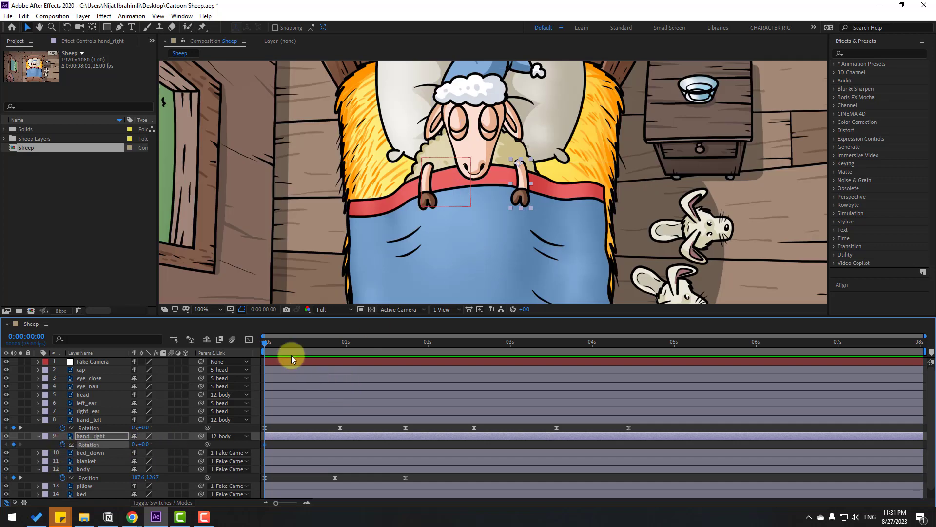
left_click_drag(292, 345, 335, 344)
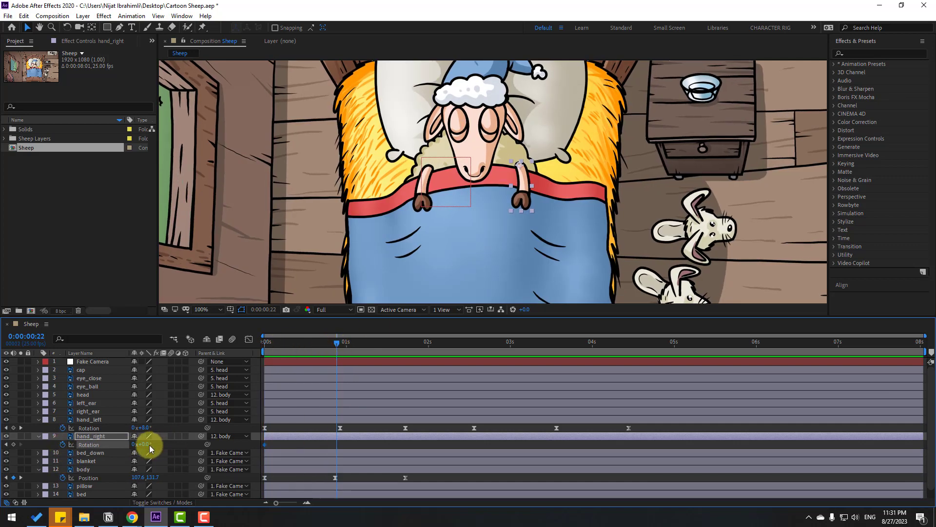
left_click_drag(145, 445, 144, 445)
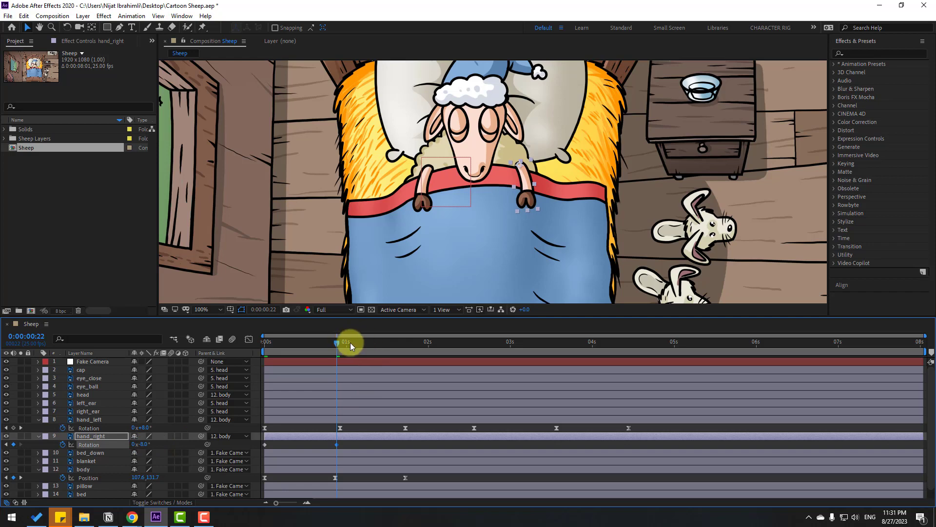
left_click_drag(350, 342, 472, 346)
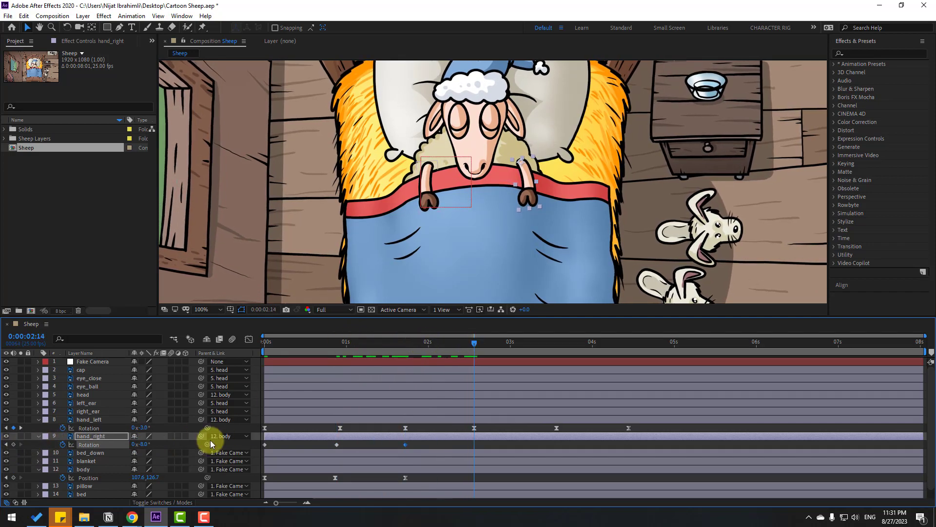
left_click_drag(145, 444, 155, 441)
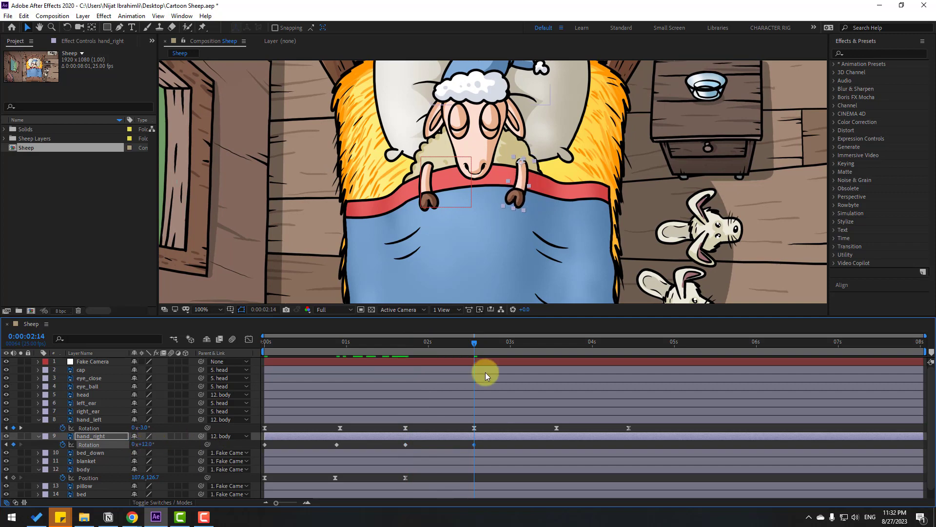
Add Rotation keyframes at 3:14 and at 4:11 (−3°), then select all of hand_right's keyframes.
left_click_drag(437, 341, 556, 347)
left_click(13, 444)
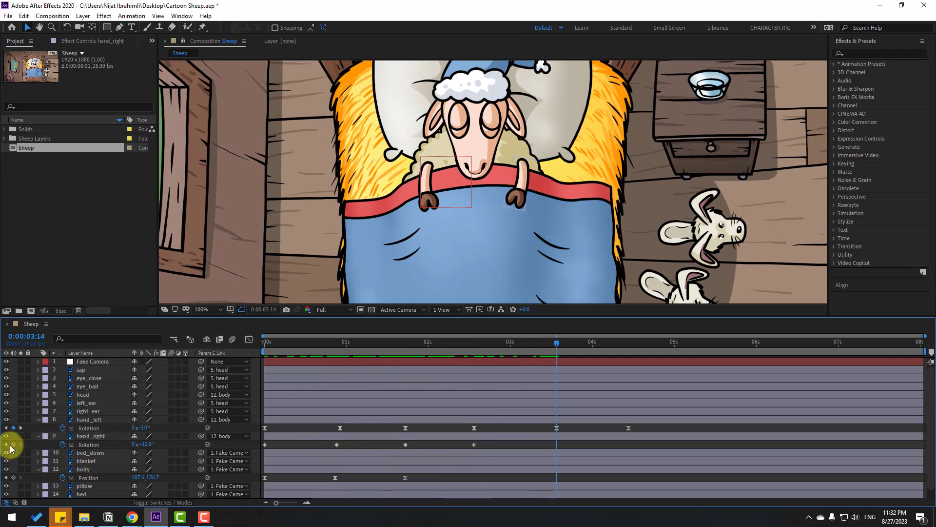
left_click(90, 436)
left_click_drag(590, 341, 625, 344)
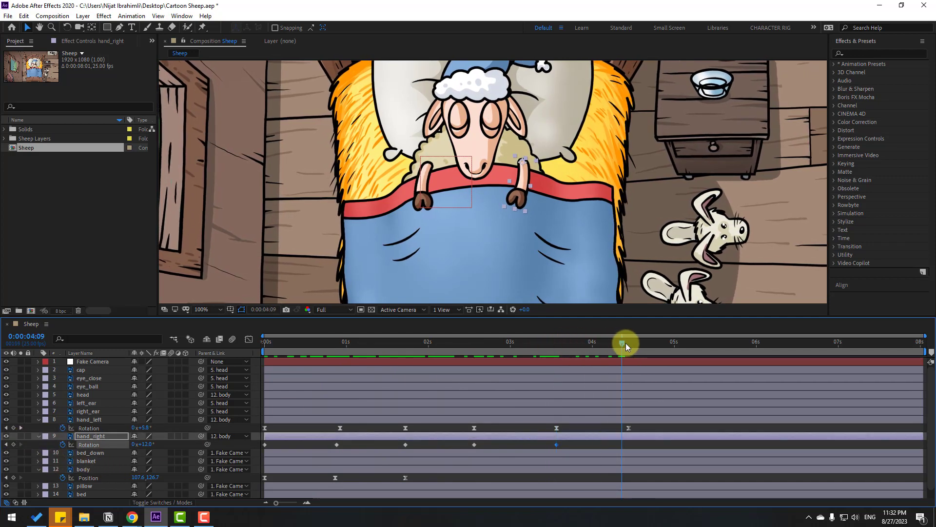
left_click_drag(151, 448, 145, 445)
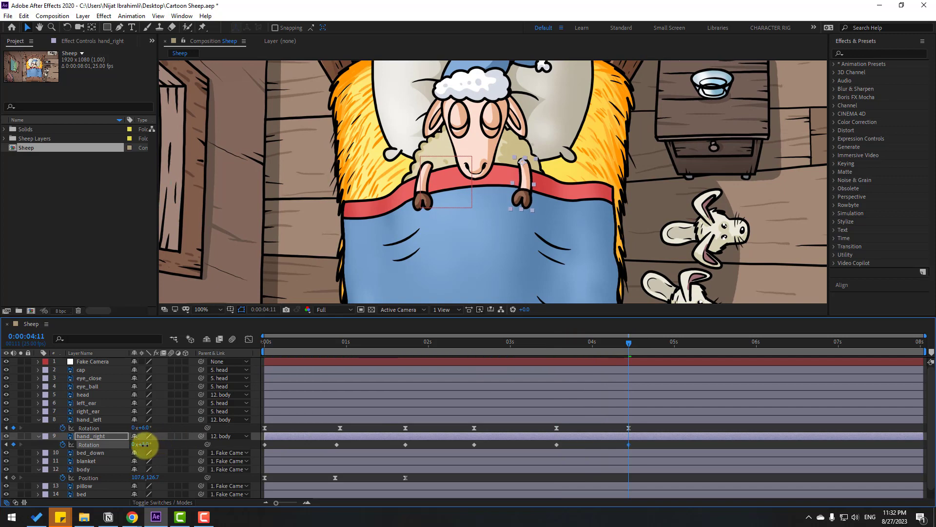
left_click_drag(638, 448, 259, 445)
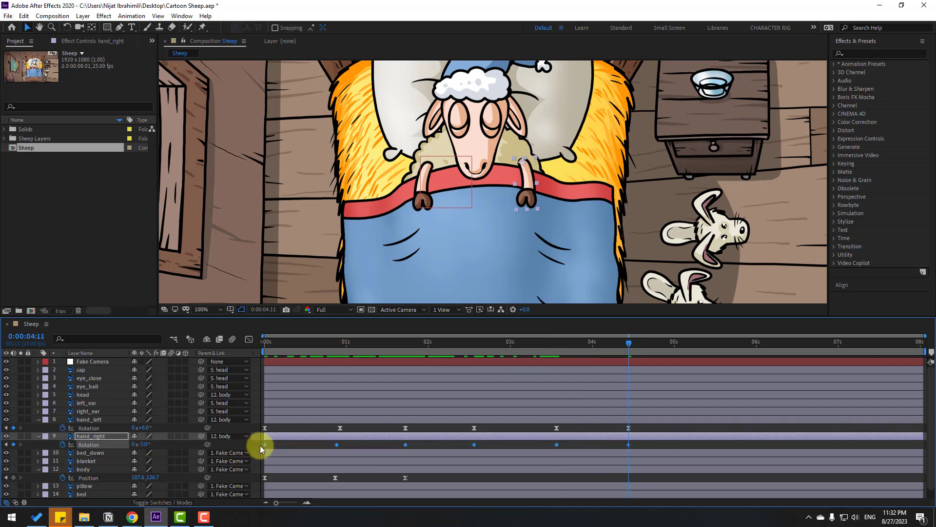
Easy Ease hand_right's Rotation keyframes and shift them a few frames later.
right_click(264, 445)
mouse_move(270, 440)
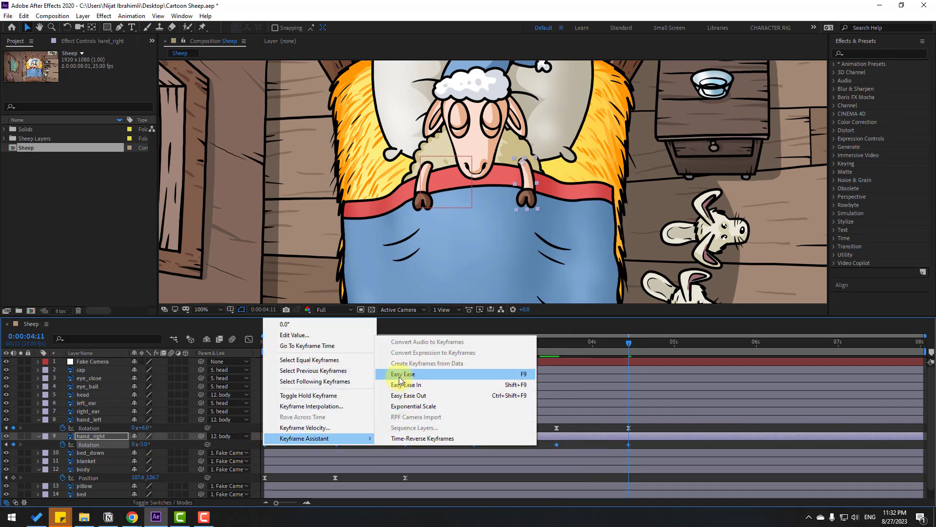
left_click(429, 372)
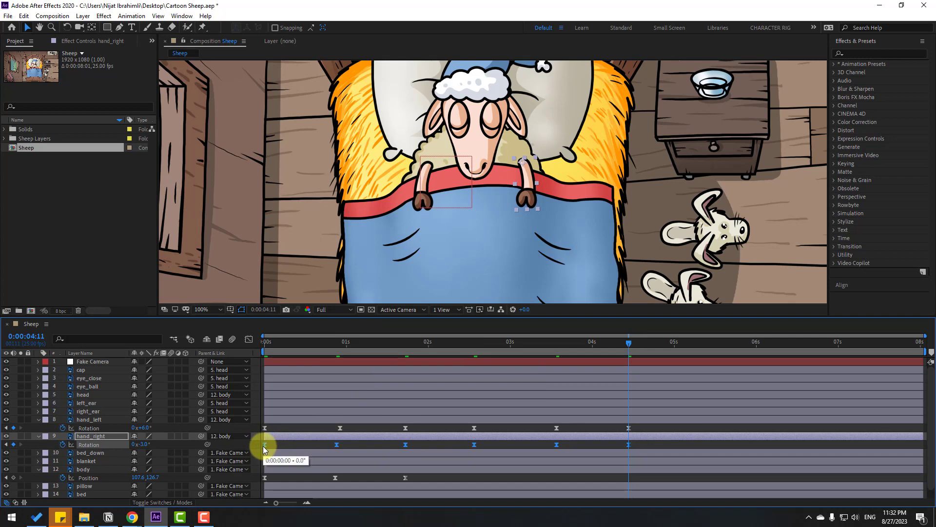
left_click_drag(264, 445, 281, 447)
Preview the animation, then stop and park the time at 0:00:01:08.
key("space")
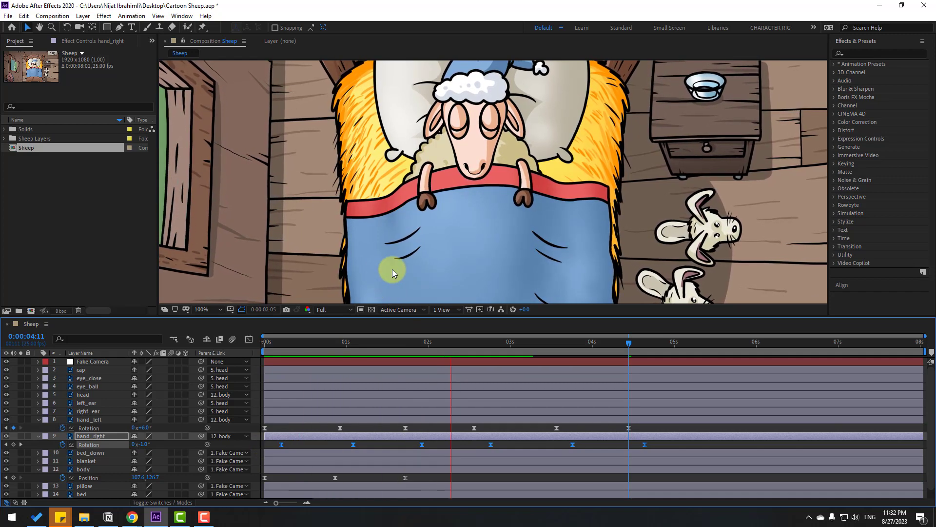
scroll(392, 269, "down", 2)
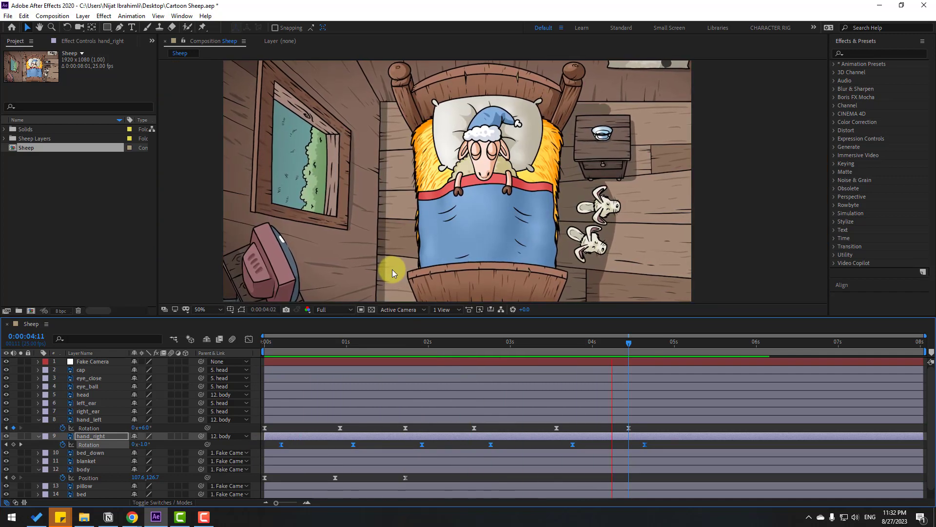
left_click(327, 341)
left_click_drag(332, 340, 372, 340)
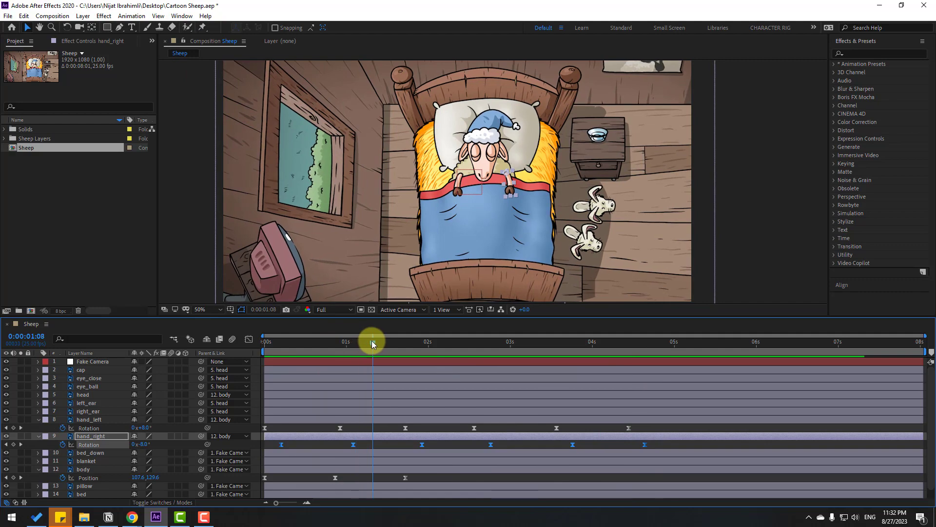
Solo left_ear, show the transparency grid, and move its anchor point to the ear tip.
left_click(81, 403)
scroll(497, 187, "up", 2)
left_click_drag(381, 153, 519, 202)
scroll(519, 202, "up", 2)
left_click_drag(724, 192, 340, 211)
left_click(21, 403)
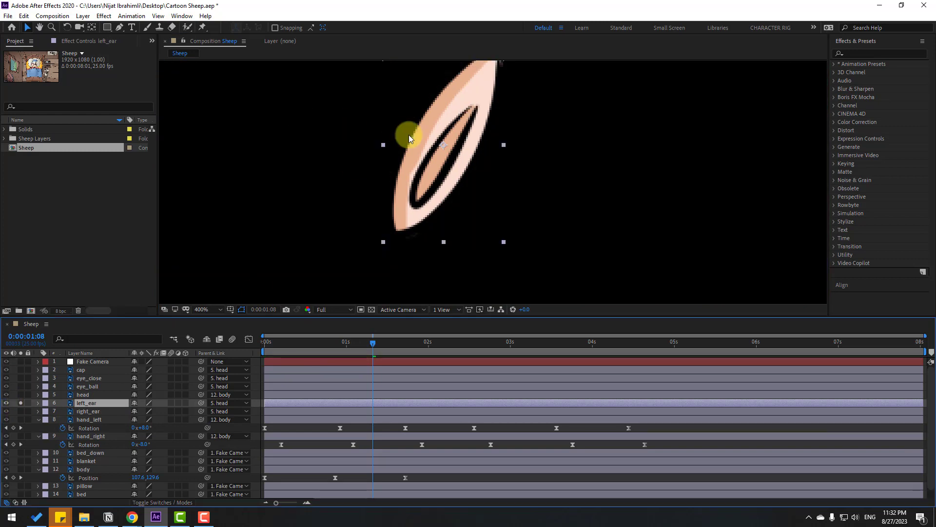
left_click_drag(384, 249, 349, 284)
left_click(370, 310)
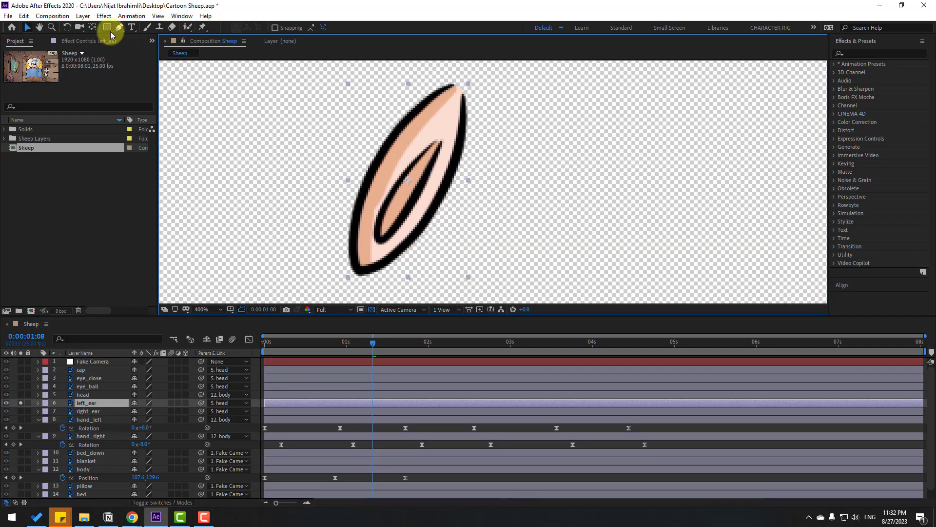
left_click(91, 28)
left_click_drag(411, 190, 453, 96)
left_click(27, 28)
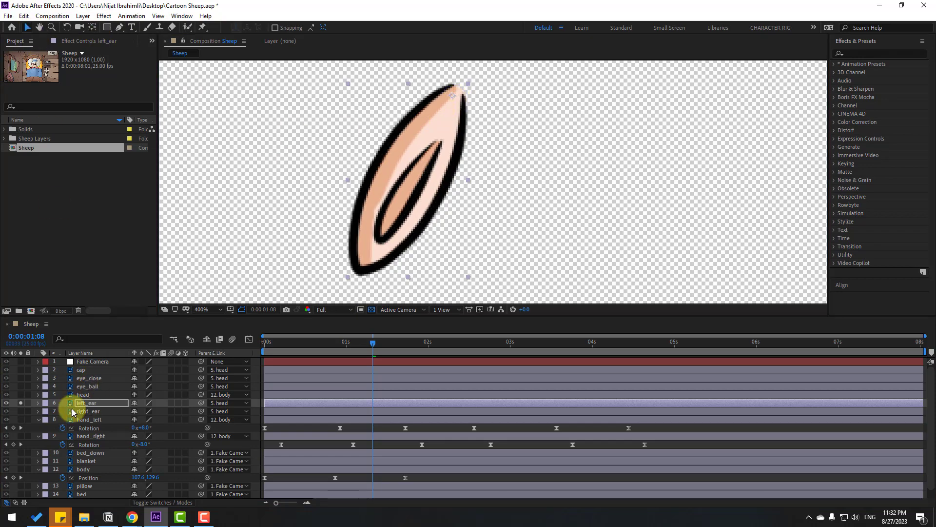
Solo right_ear, move its anchor point to the ear tip, and turn off the transparency grid.
left_click(88, 412)
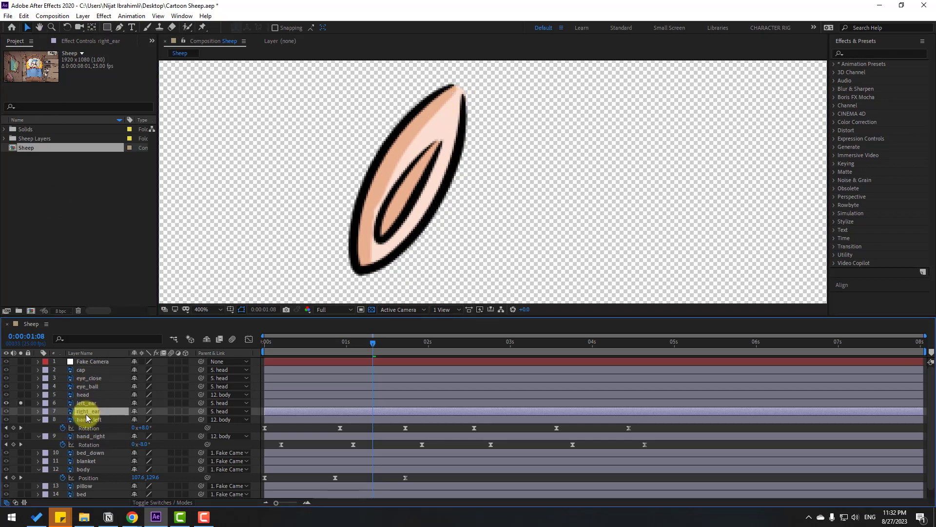
left_click(20, 411)
left_click_drag(691, 239, 518, 246)
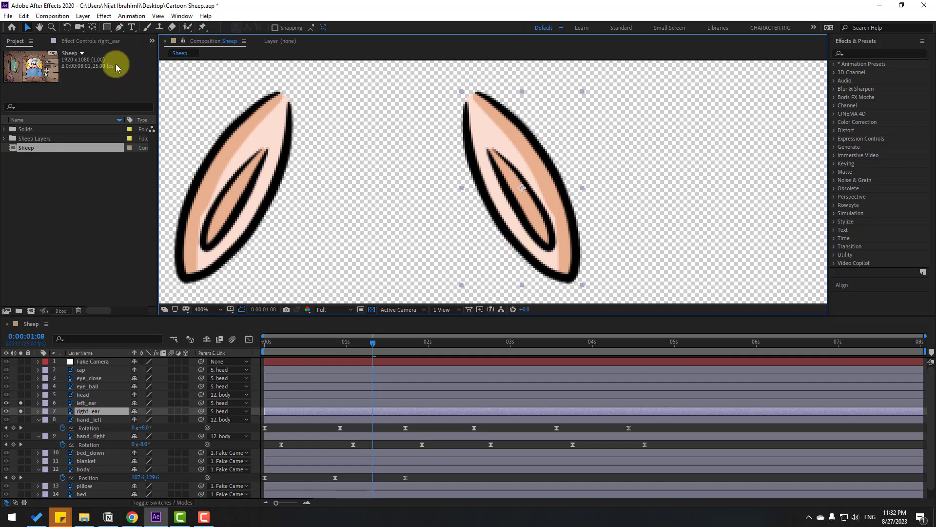
left_click(92, 27)
left_click_drag(526, 192, 476, 103)
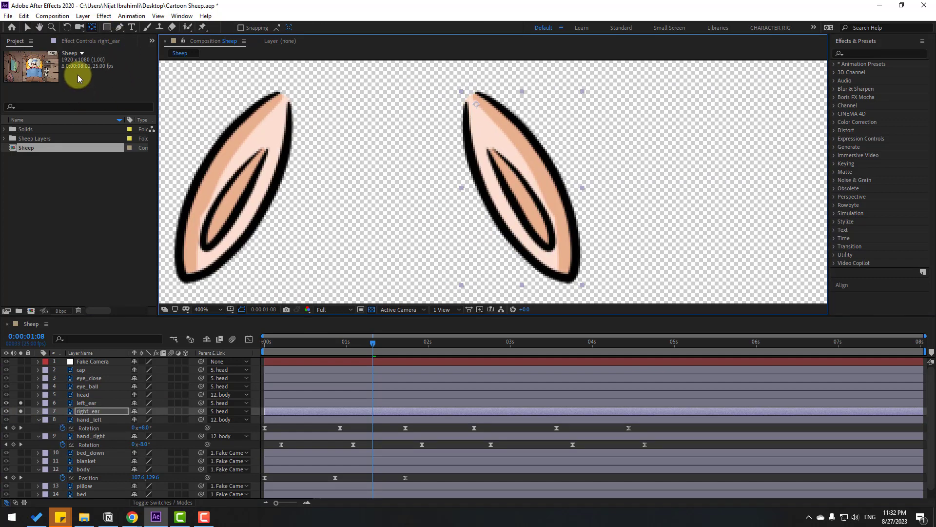
left_click(27, 28)
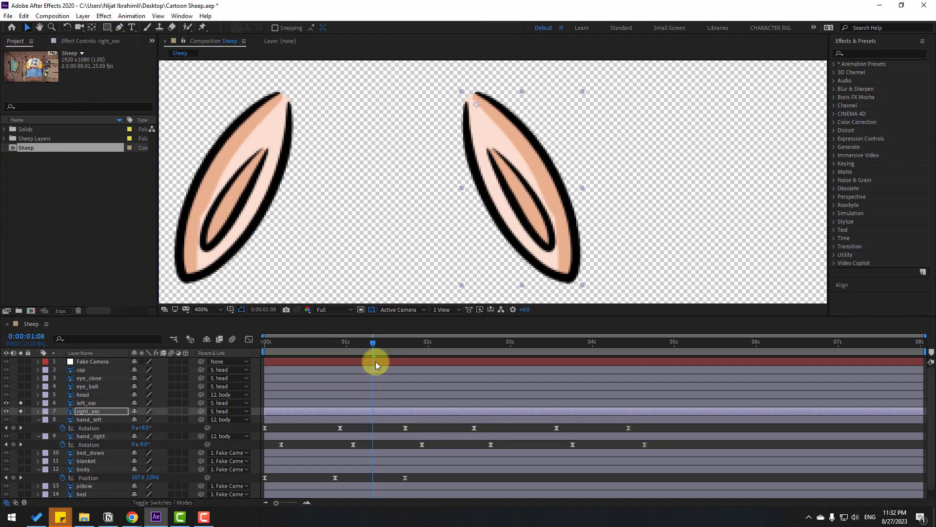
left_click(371, 309)
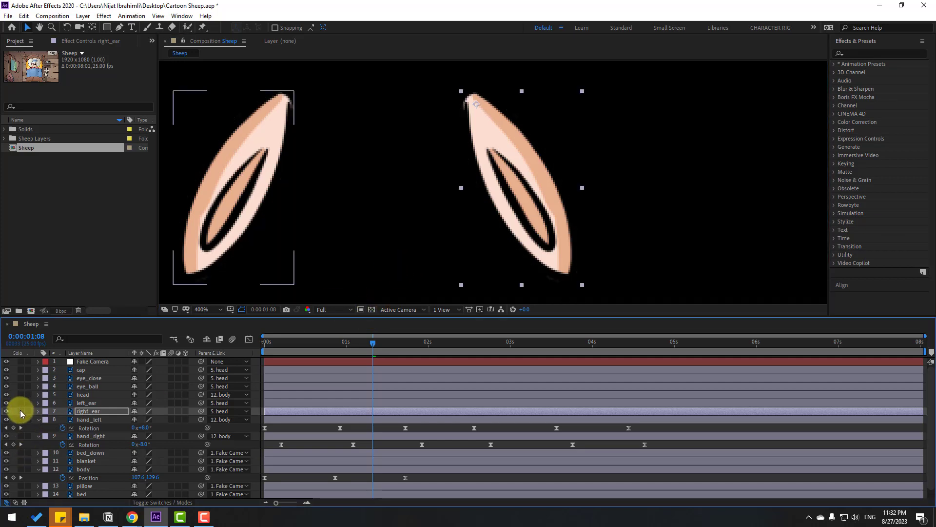
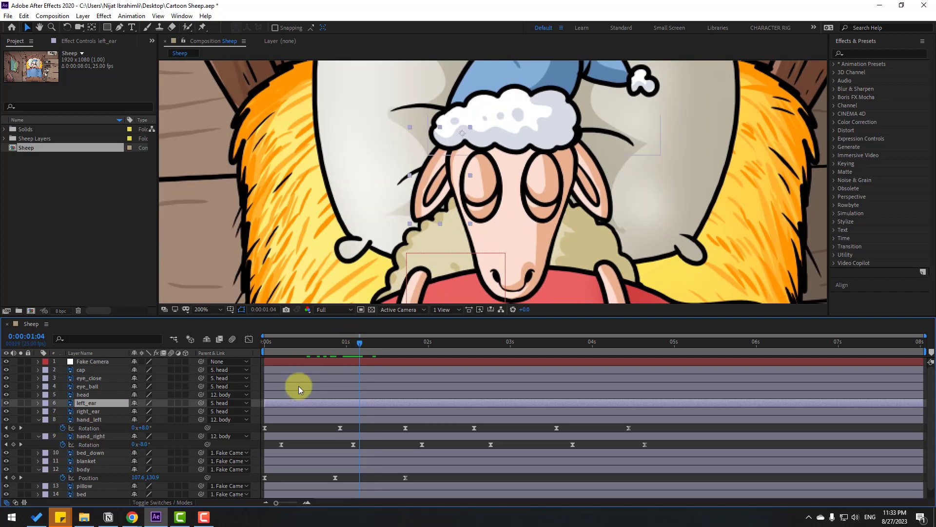
Start keyframing left_ear Rotation and swing the ear to -10 degrees ten frames later.
key("r")
left_click(63, 411)
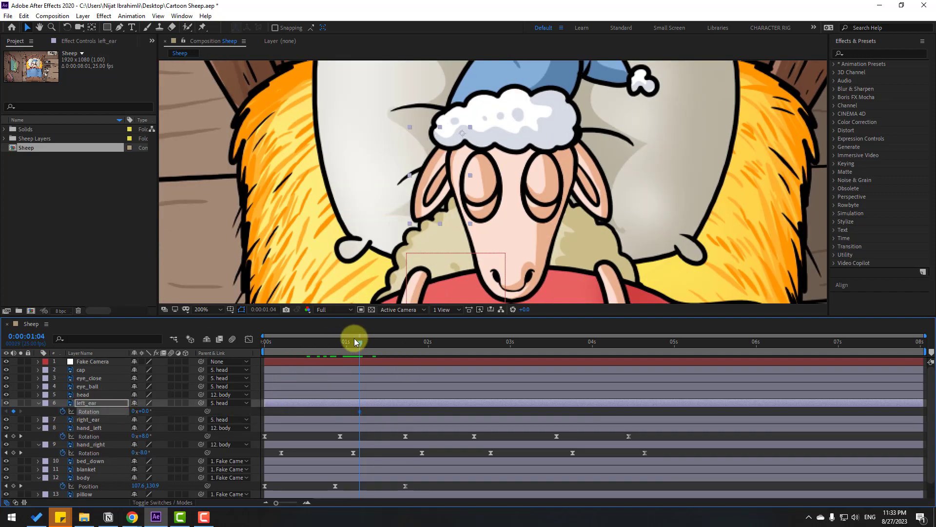
key("shift+Page_Down")
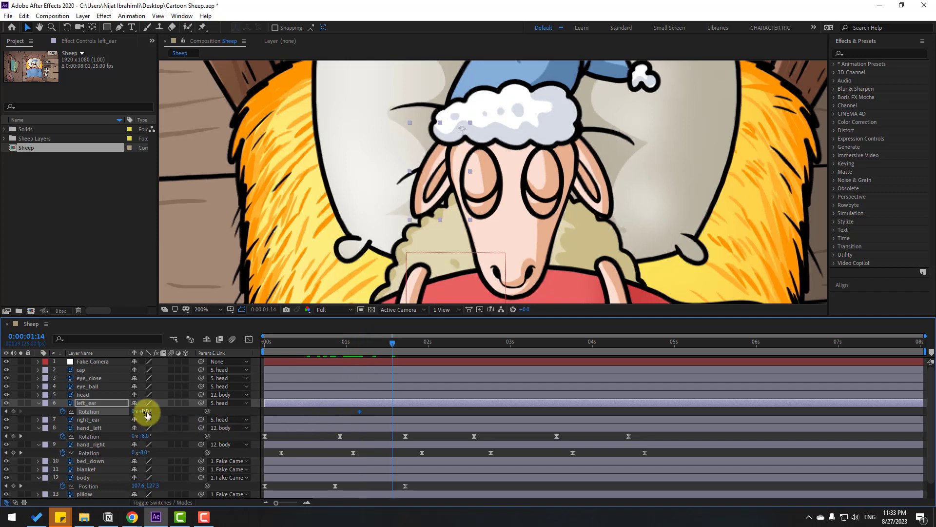
left_click_drag(145, 412, 143, 427)
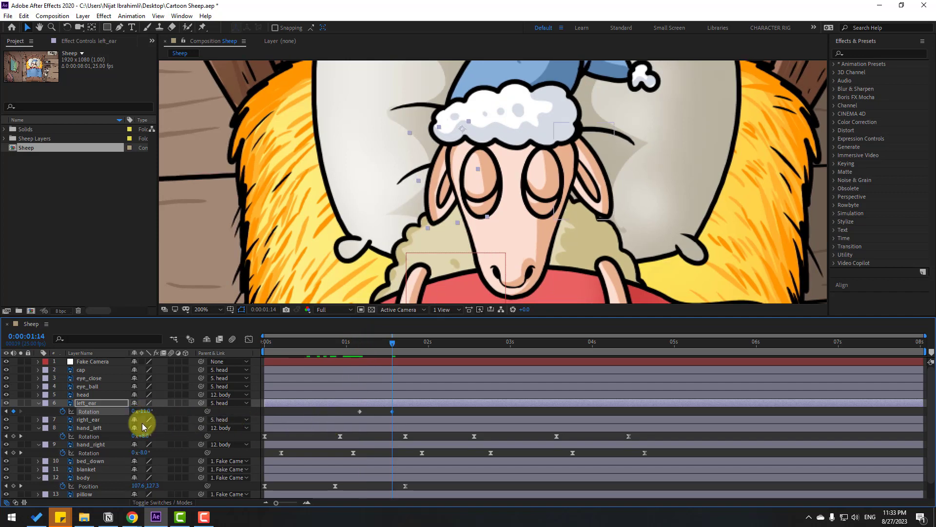
left_click(146, 417)
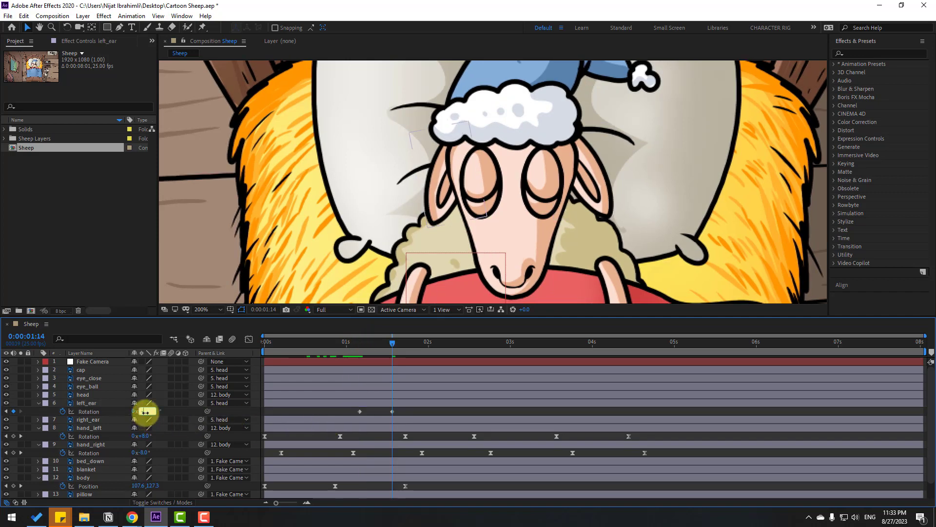
key("Return")
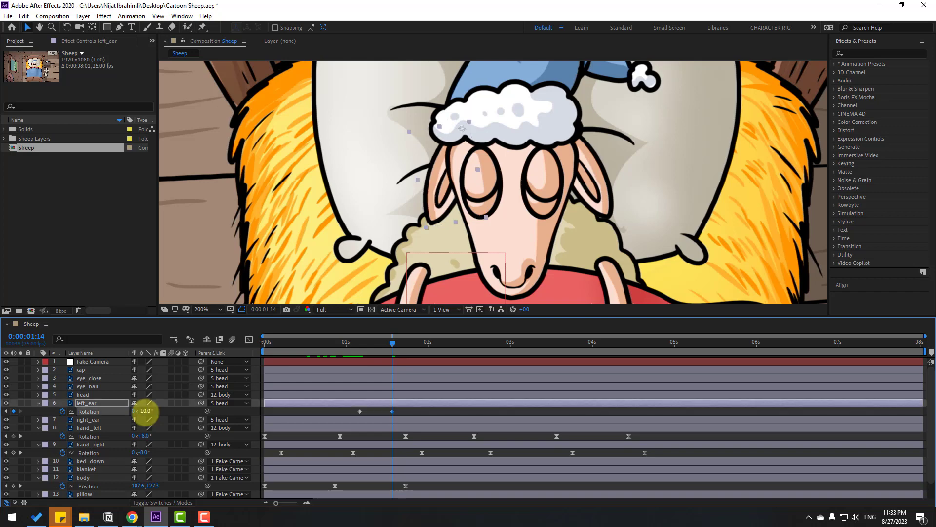
key("space")
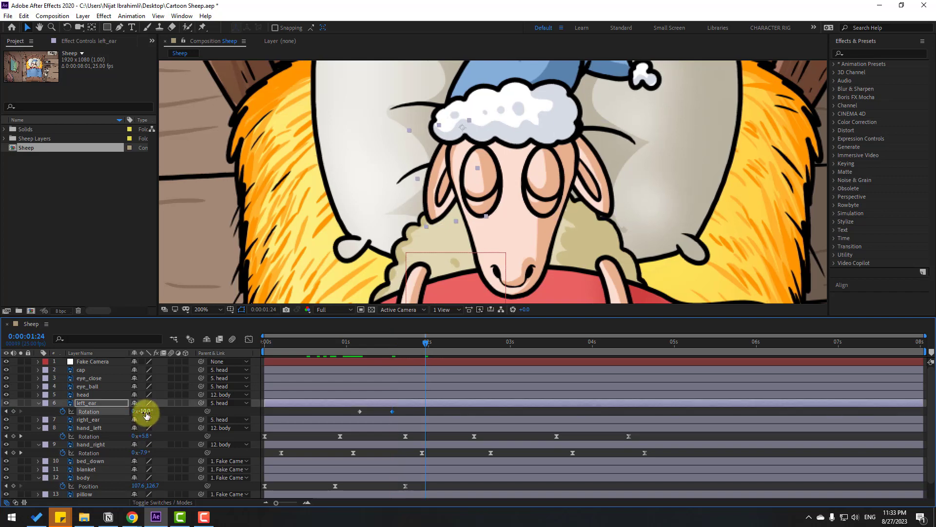
key("F2")
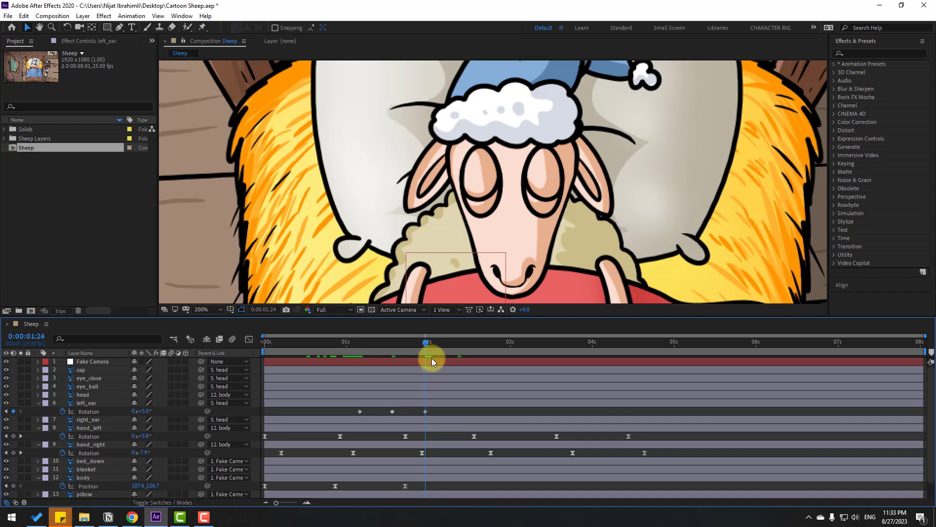
Key the ear Rotation at -2, 2 and 0 degrees at 2:09, 2:19 and 3:04.
key("shift+Page_Down")
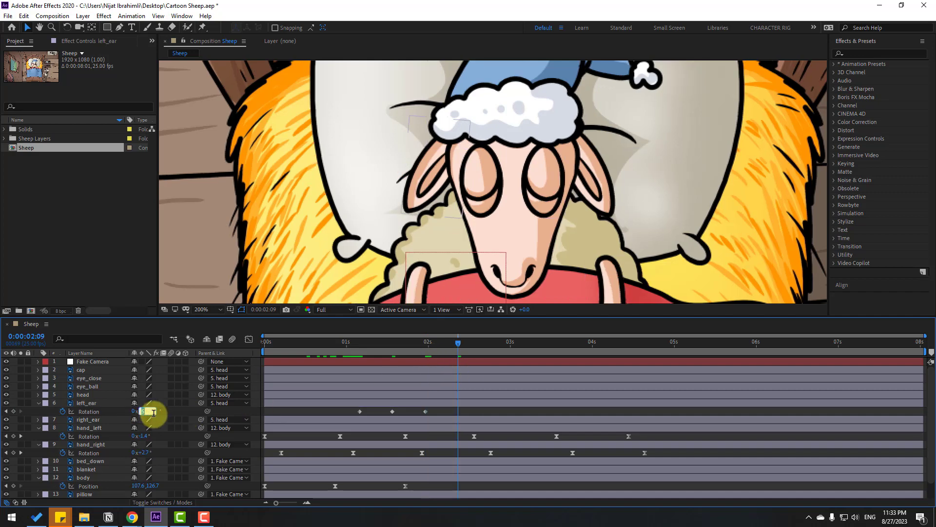
type("-2")
key("Return")
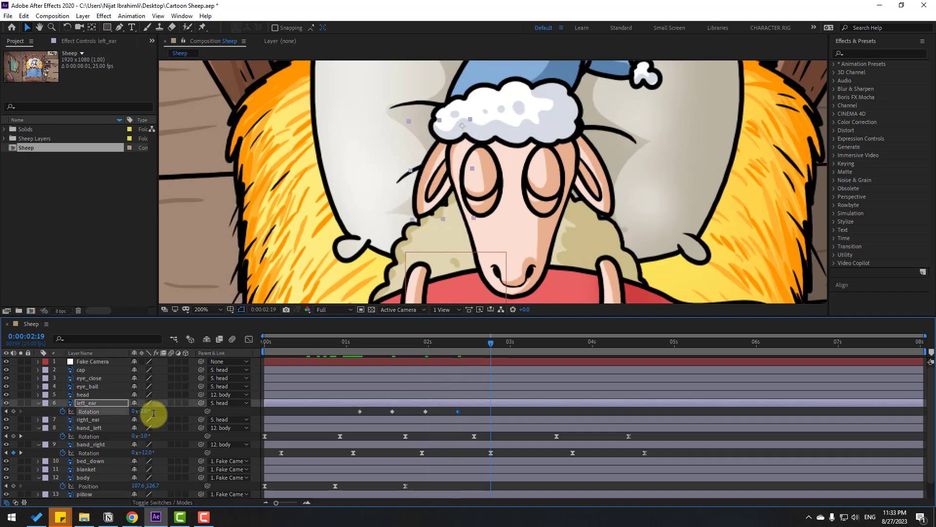
key("shift+Page_Down")
type("2")
key("Return")
key("shift+Page_Down")
left_click(145, 411)
type("0")
key("Return")
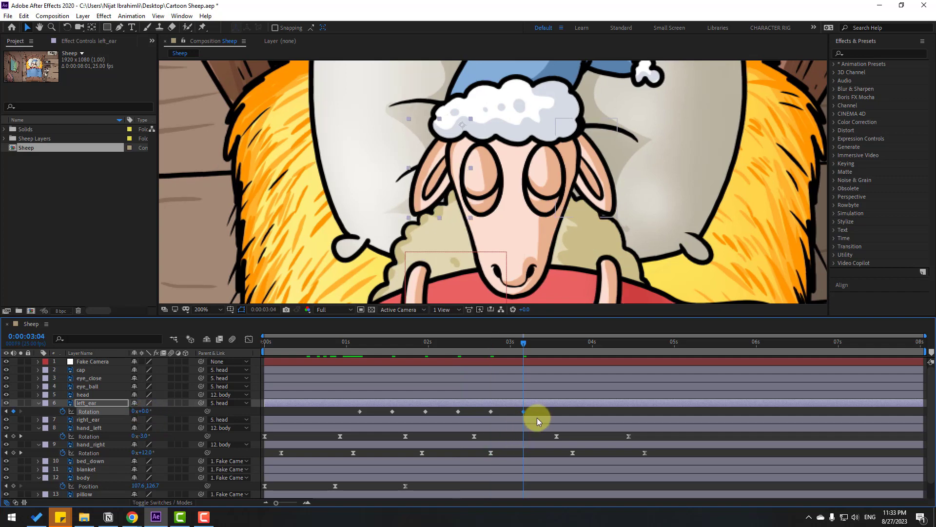
Apply Easy Ease to the left ear's rotation keyframes and preview the result.
right_click(359, 410)
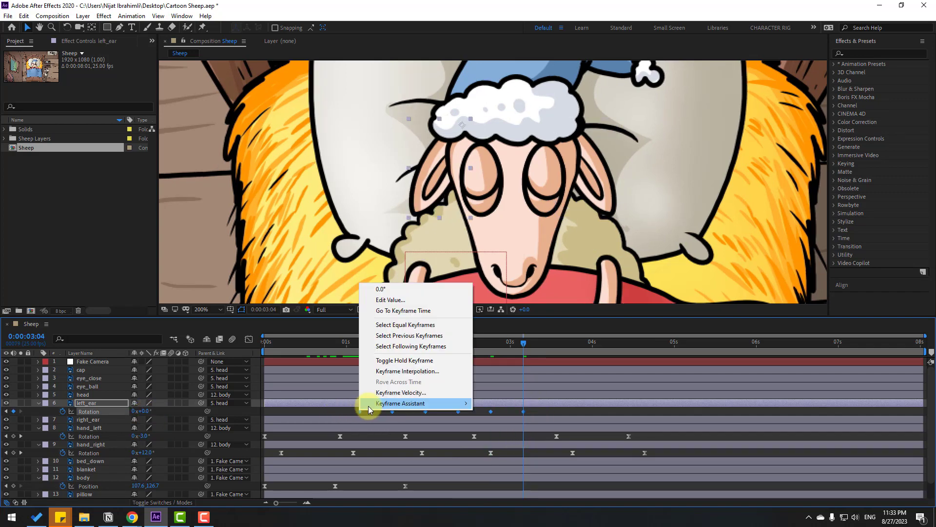
mouse_move(465, 403)
left_click(498, 436)
scroll(529, 253, "down", 2)
key("space")
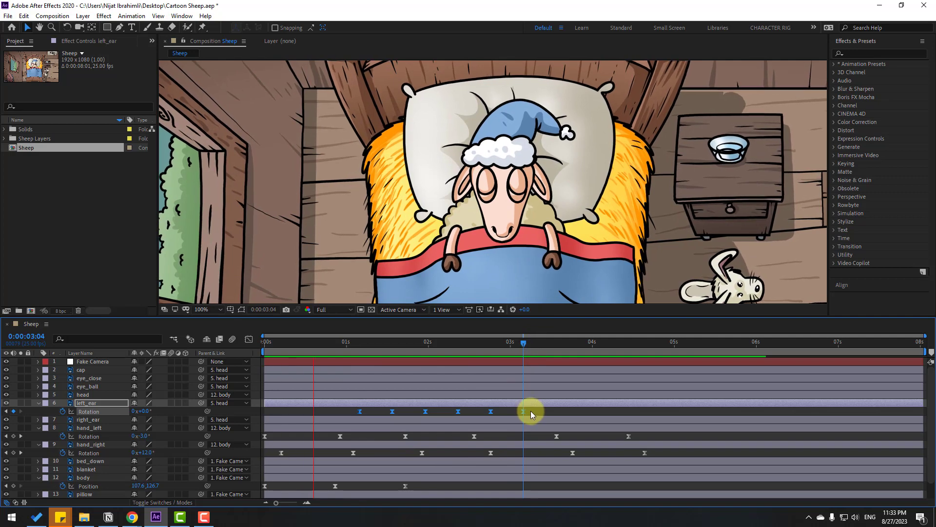
left_click(459, 343)
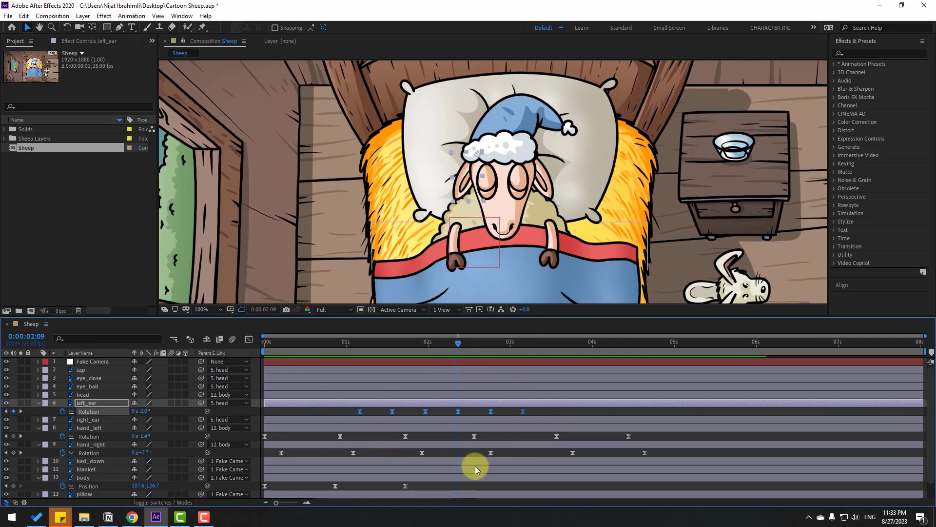
Squeeze the ear keyframes closer and shift them to run from about 1:09 to 2:24.
left_click_drag(523, 412, 504, 409)
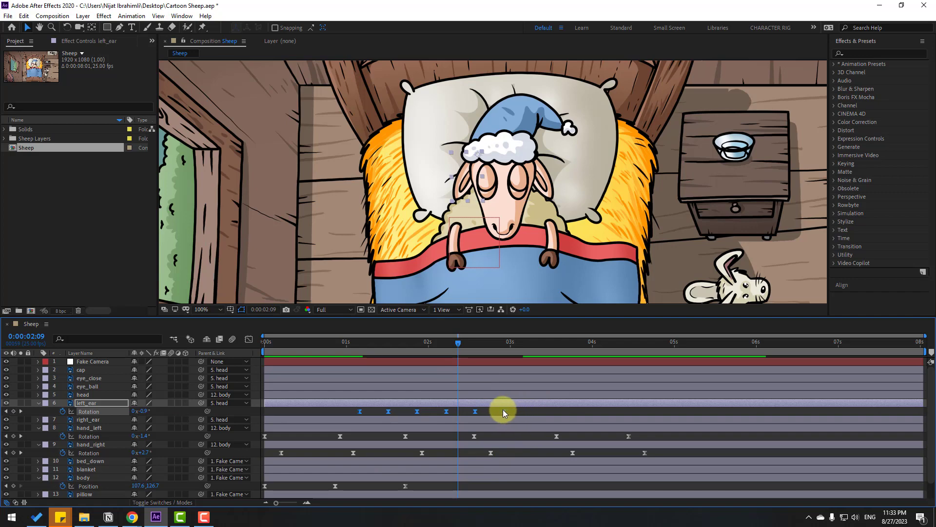
mouse_move(438, 412)
left_mouse_down()
mouse_move(453, 413)
mouse_move(455, 402)
left_mouse_up()
key("space")
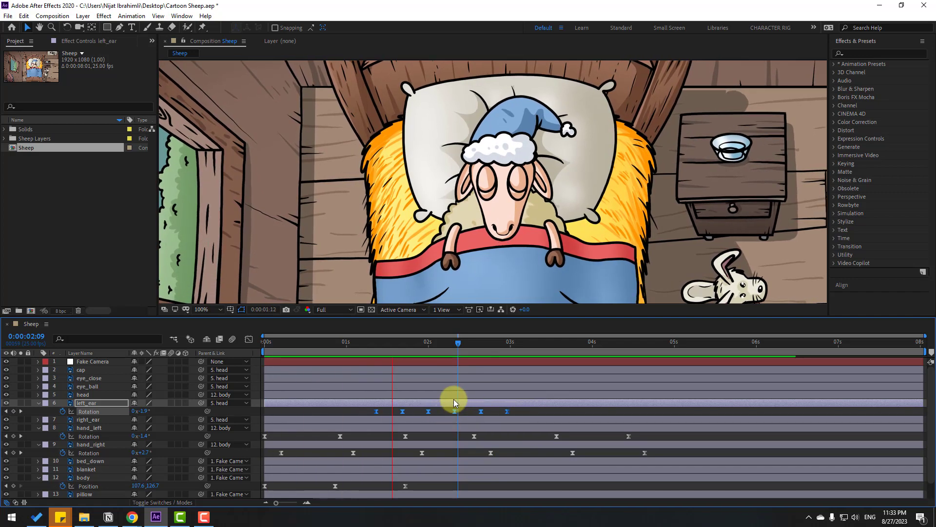
left_click_drag(370, 342, 375, 343)
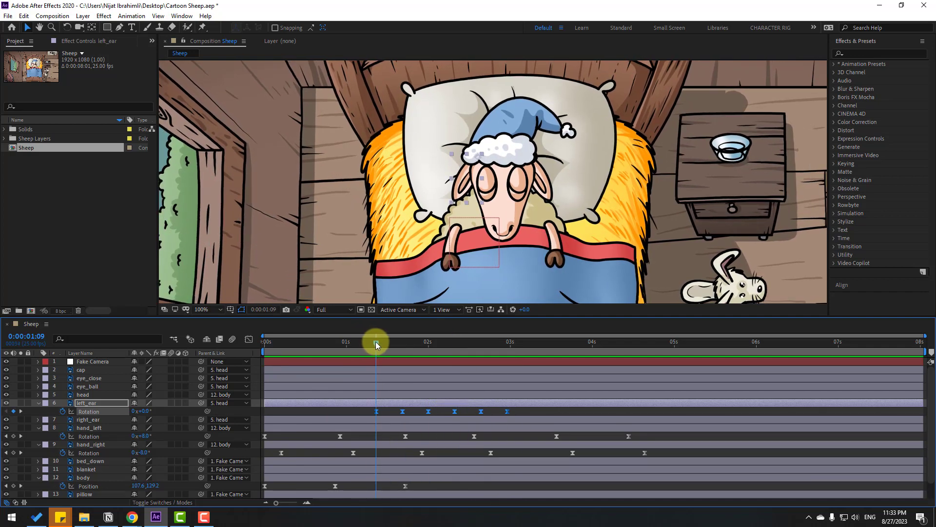
left_click(87, 395)
Key the head's Rotation, tilting it at 2:04 and back the other way around 2:21.
key("r")
left_click(63, 403)
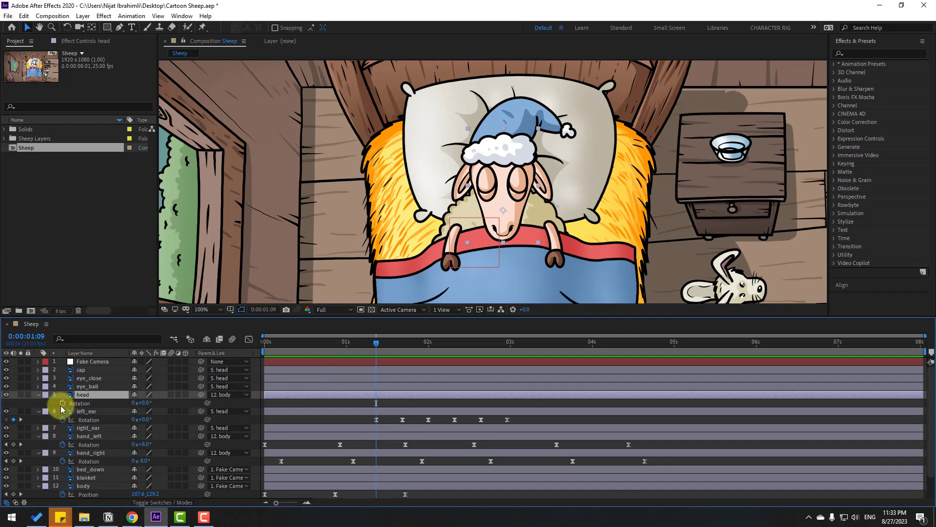
left_click(402, 341)
left_click_drag(403, 341, 438, 339)
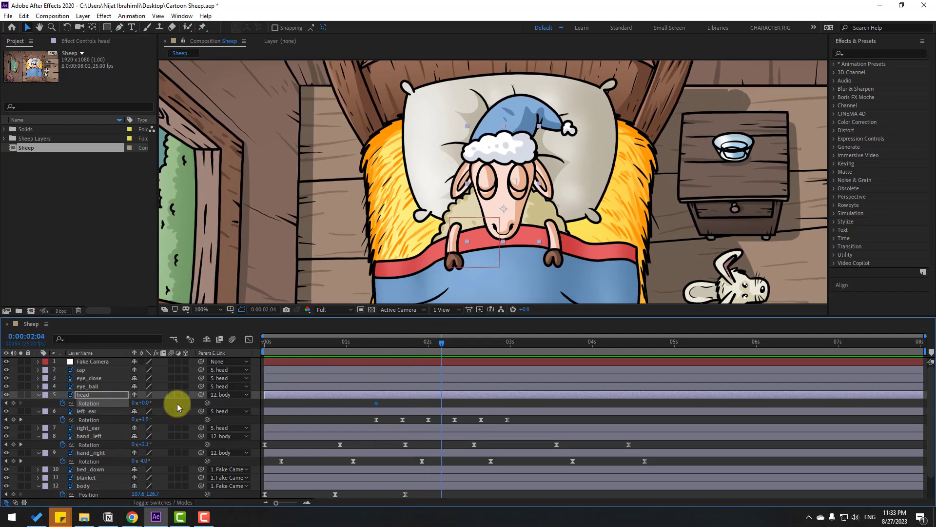
left_click_drag(147, 402, 150, 402)
left_click_drag(362, 340, 498, 347)
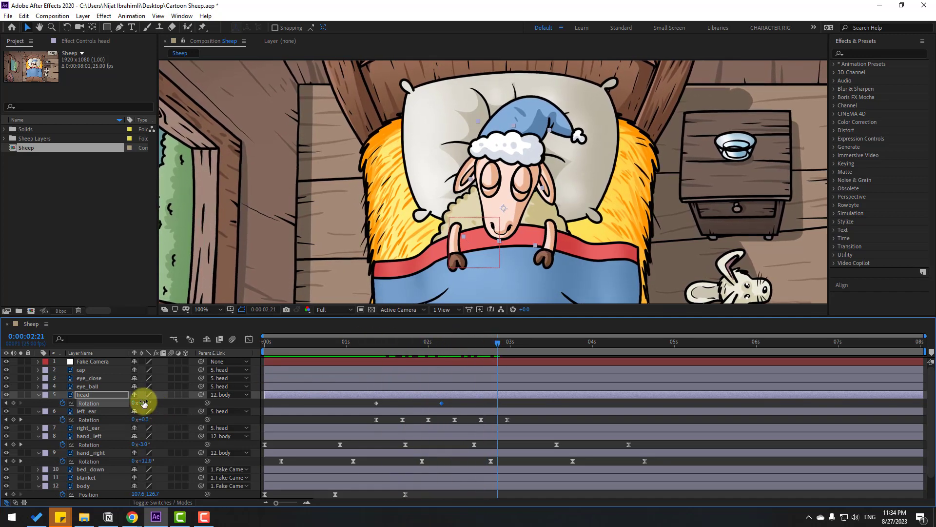
left_click_drag(145, 403, 142, 405)
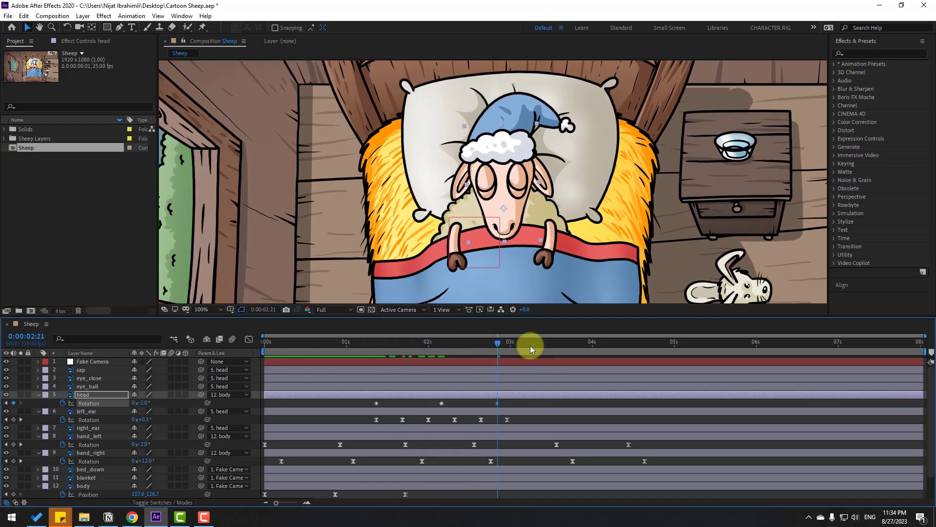
left_click_drag(534, 344, 546, 344)
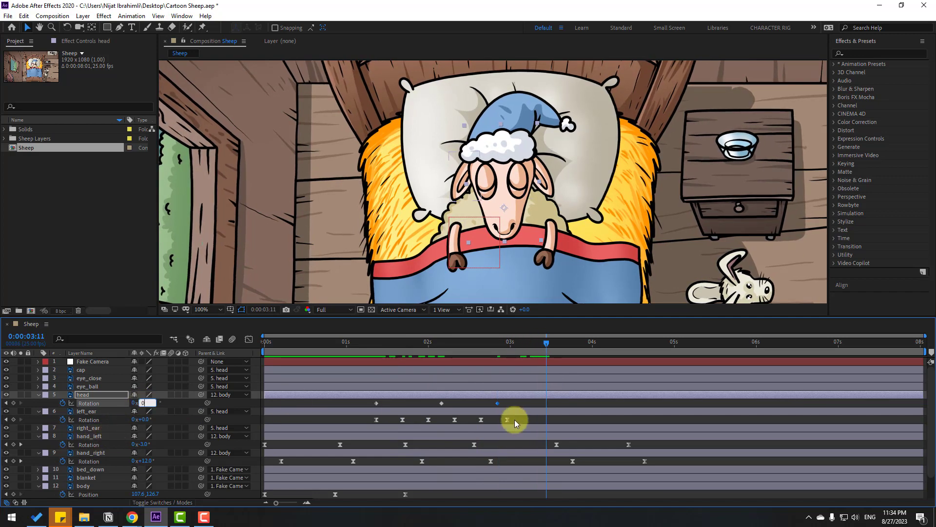
Easy Ease the four head rotation keyframes and compress them to end around 3:07.
left_click_drag(566, 402, 359, 407)
right_click(375, 403)
mouse_move(439, 396)
left_click(531, 428)
key("space")
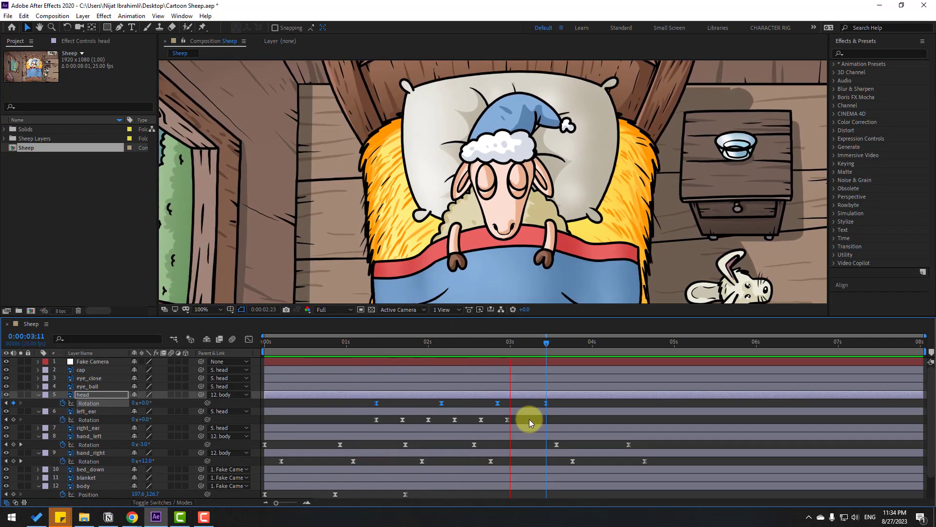
left_click(547, 403)
left_click_drag(359, 410, 360, 409)
left_click_drag(546, 403, 531, 402)
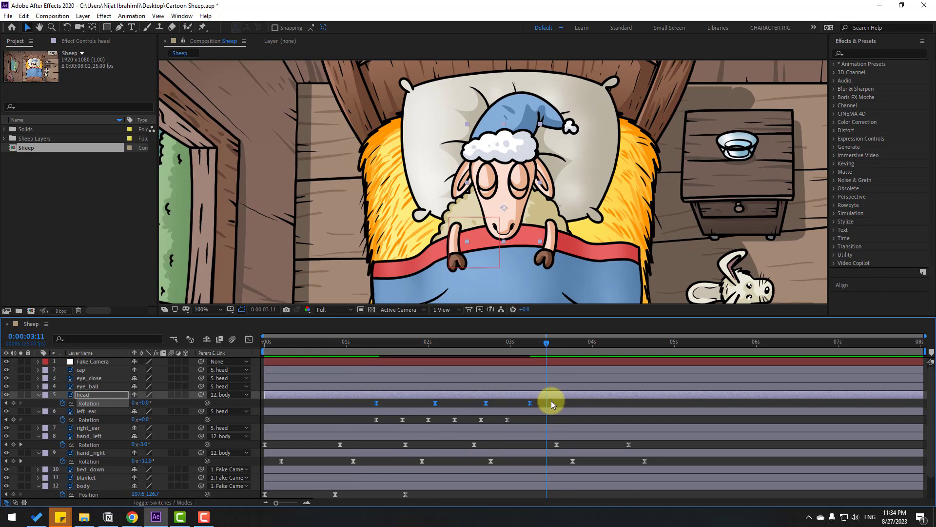
key("space")
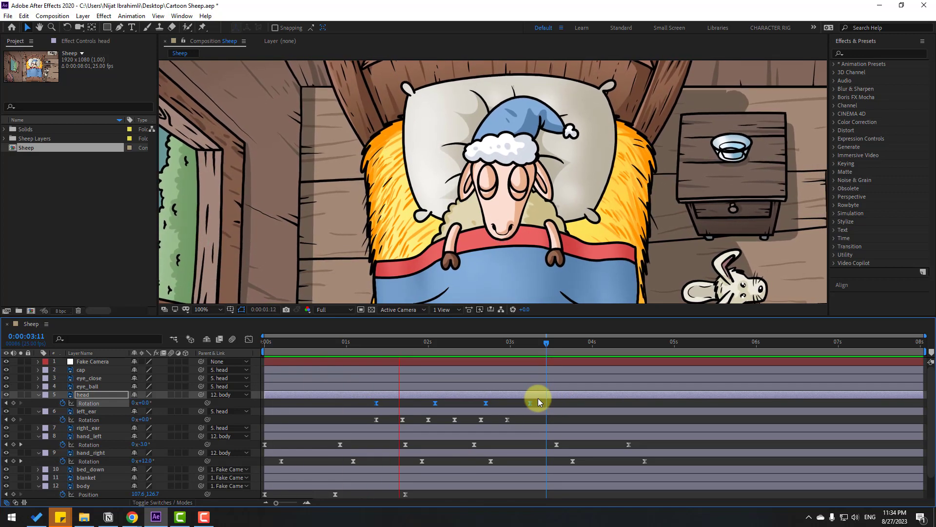
key("space")
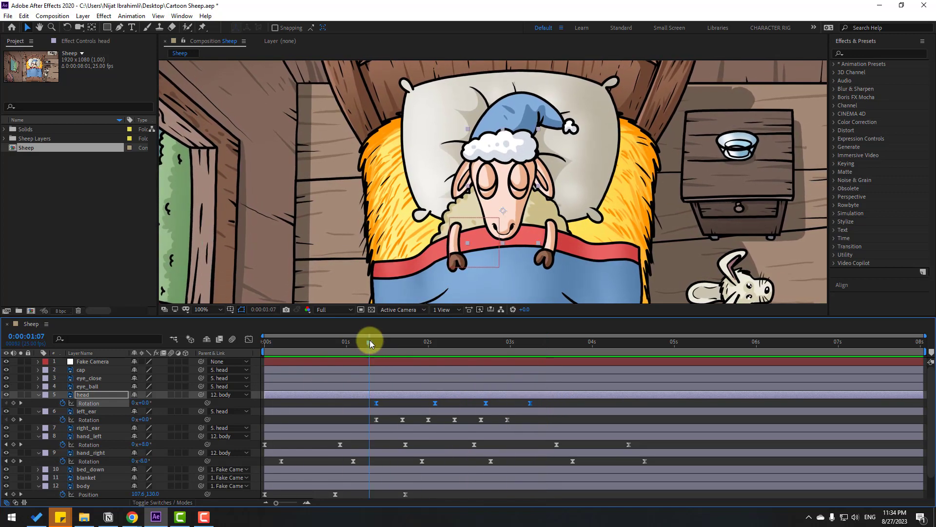
At 1:09, move the cap layer's anchor point from its tip down to its brim.
left_click(369, 341)
left_click_drag(366, 341, 375, 344)
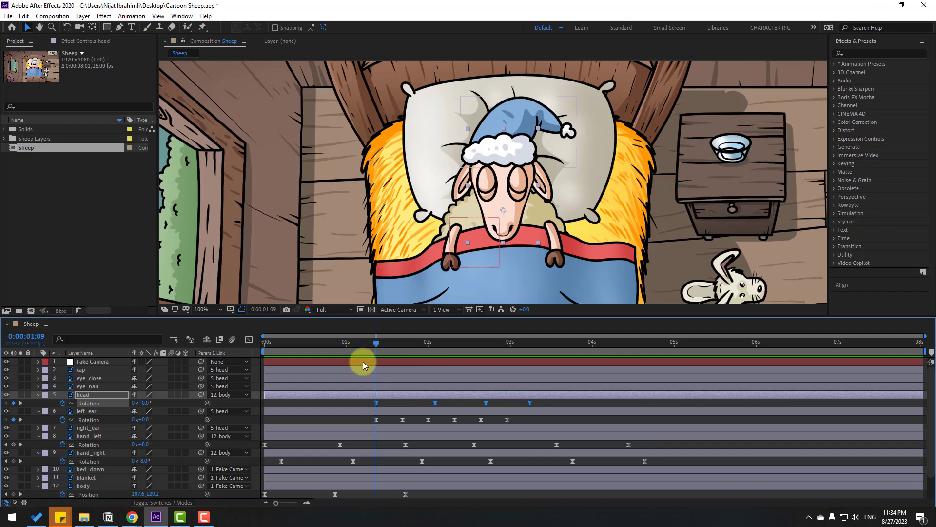
left_click(83, 369)
left_click(92, 28)
left_click_drag(519, 132, 501, 153)
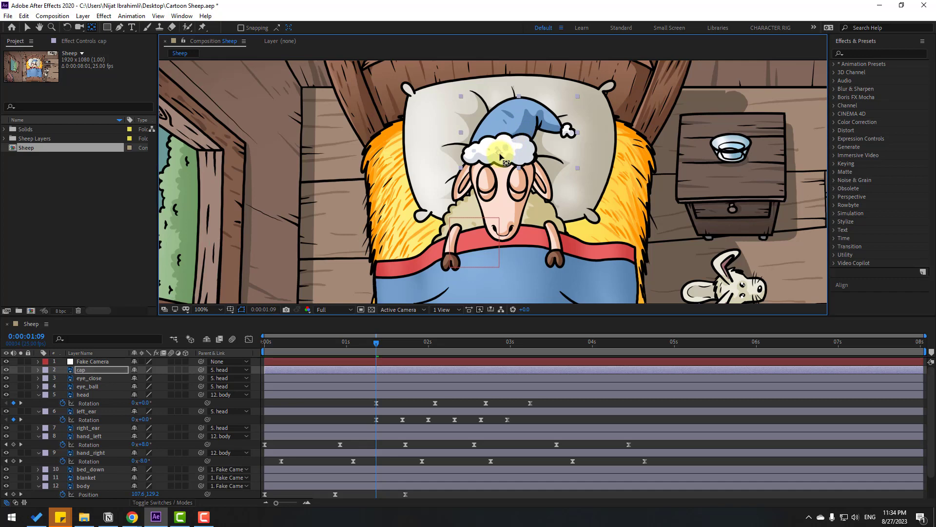
Key cap Rotation at 1:09, tilt it at 2:00, tilt it back at 2:12, and return to 0 at 3:02.
left_click(28, 27)
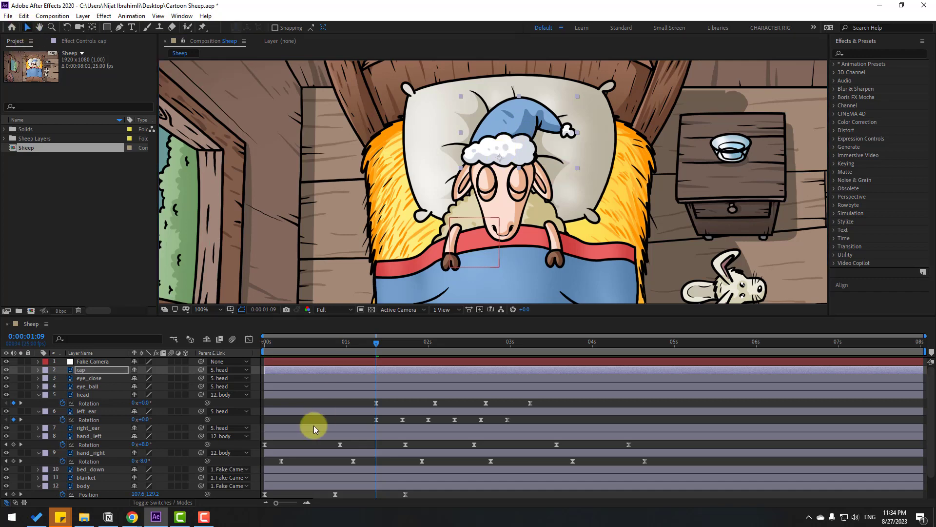
key("alt+shift+r")
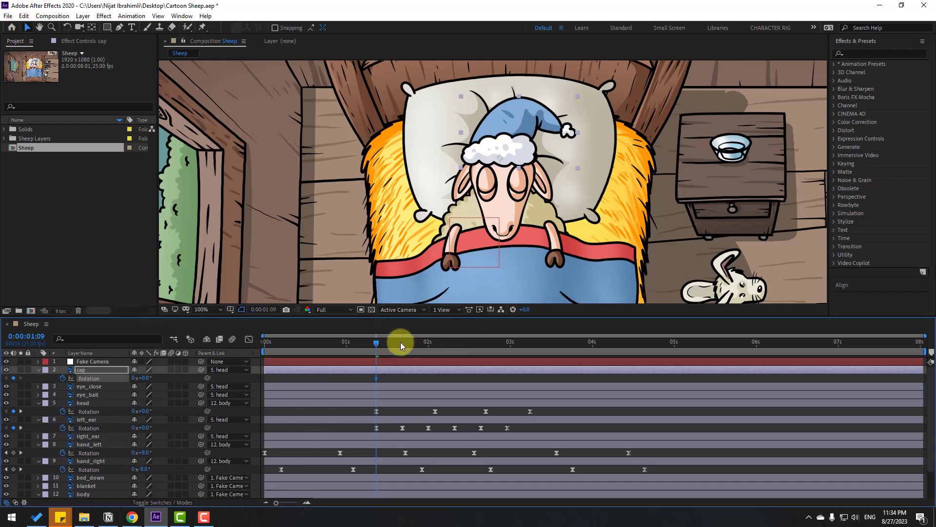
left_click_drag(396, 341, 429, 346)
left_click_drag(143, 382, 146, 378)
left_click_drag(369, 336, 472, 345)
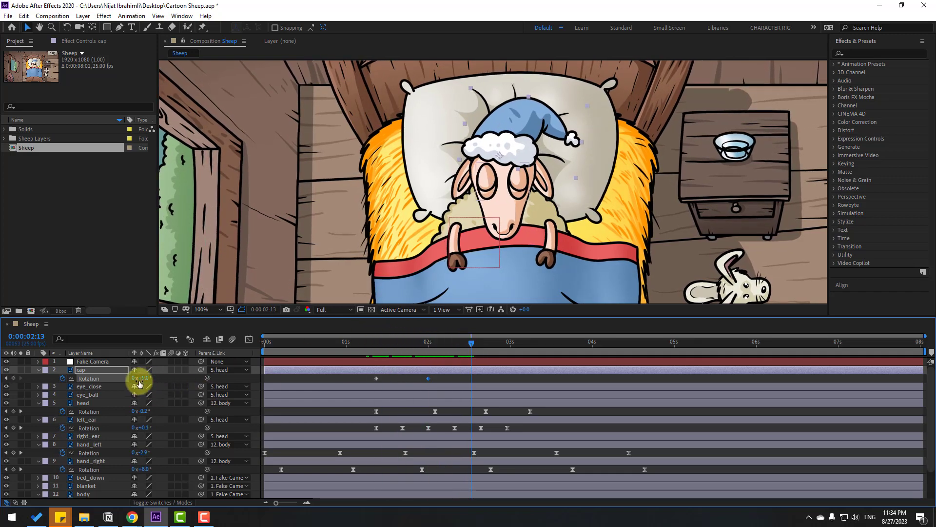
left_click_drag(140, 379, 139, 379)
left_click_drag(485, 349, 517, 344)
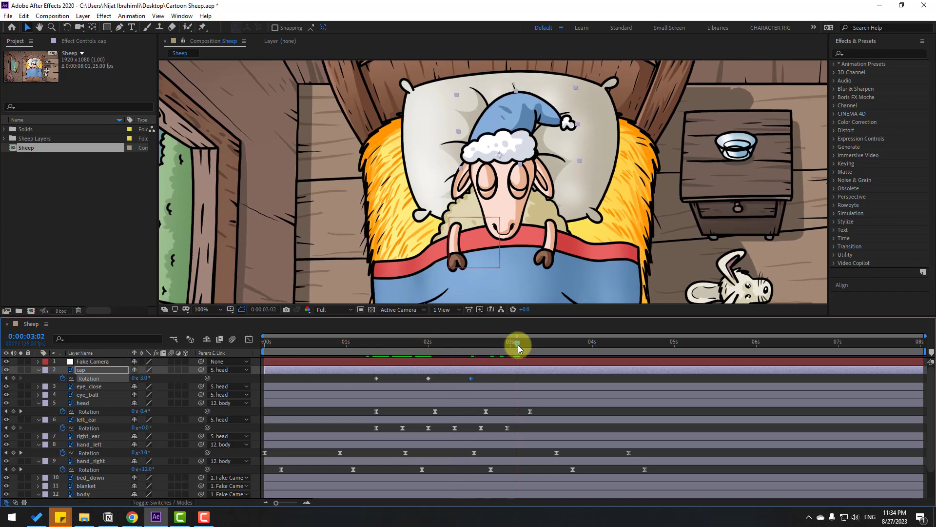
key("Return")
Apply Easy Ease to the four cap rotation keyframes and preview the sway.
left_click_drag(540, 376, 366, 382)
right_click(376, 378)
mouse_move(452, 502)
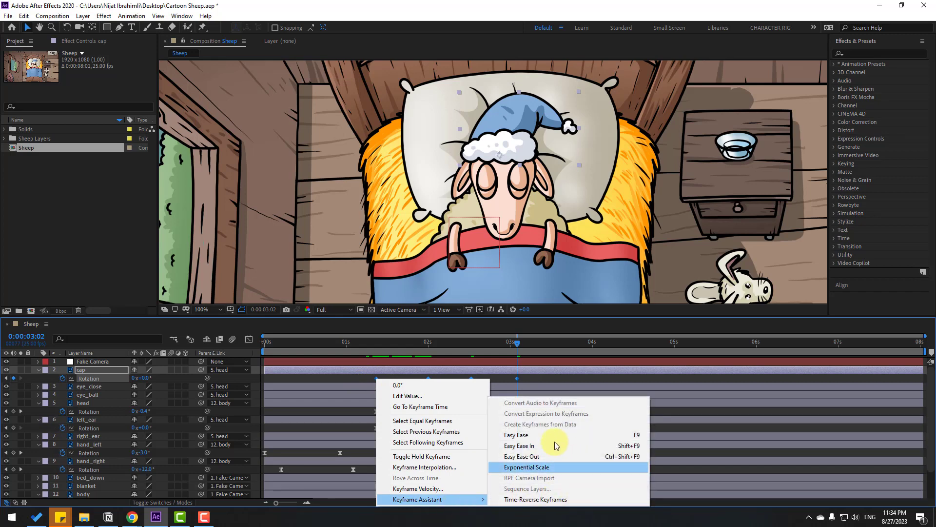
left_click(543, 432)
key("space")
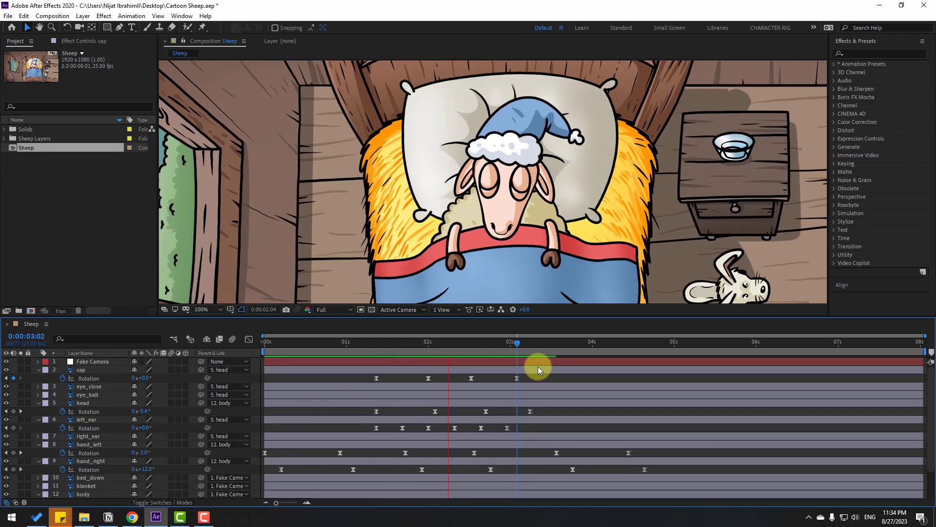
scroll(542, 274, "down", 2)
key("space")
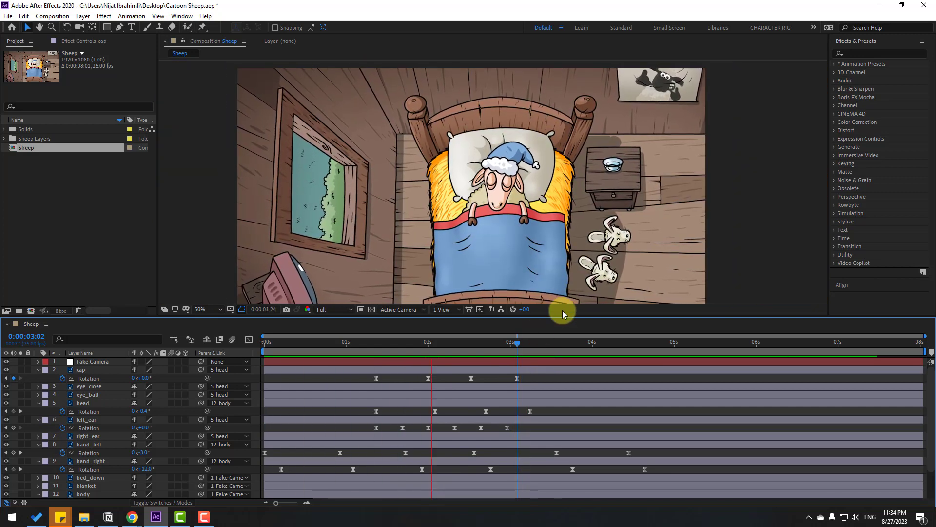
left_click_drag(501, 345, 616, 344)
left_click(88, 388)
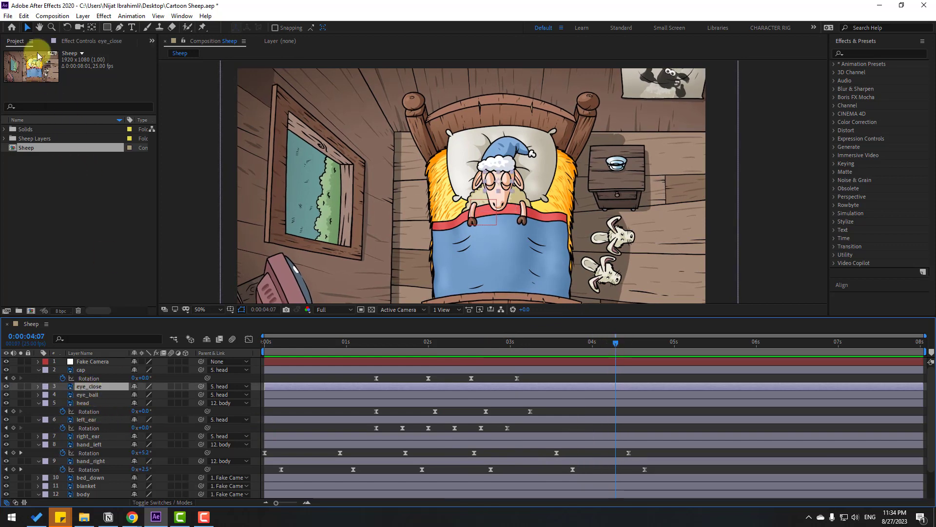
Split eye_close at 4:07, delete the eye_close 2 piece, and scrub to check the eyes opening.
left_click(24, 16)
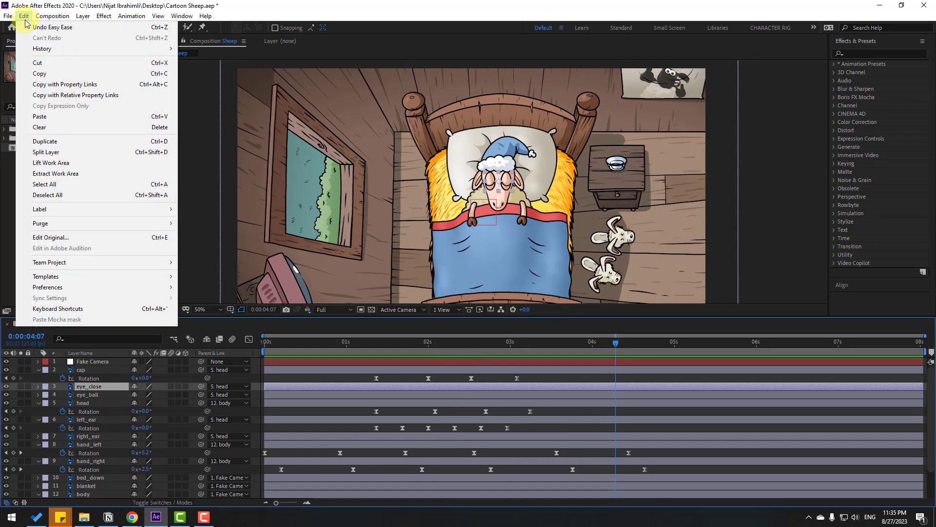
left_click(40, 152)
key("Delete")
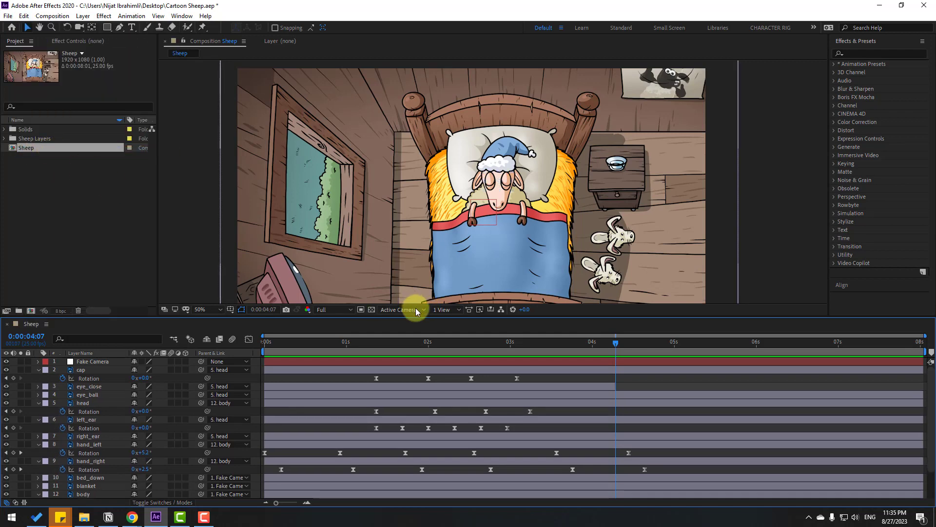
key("slash")
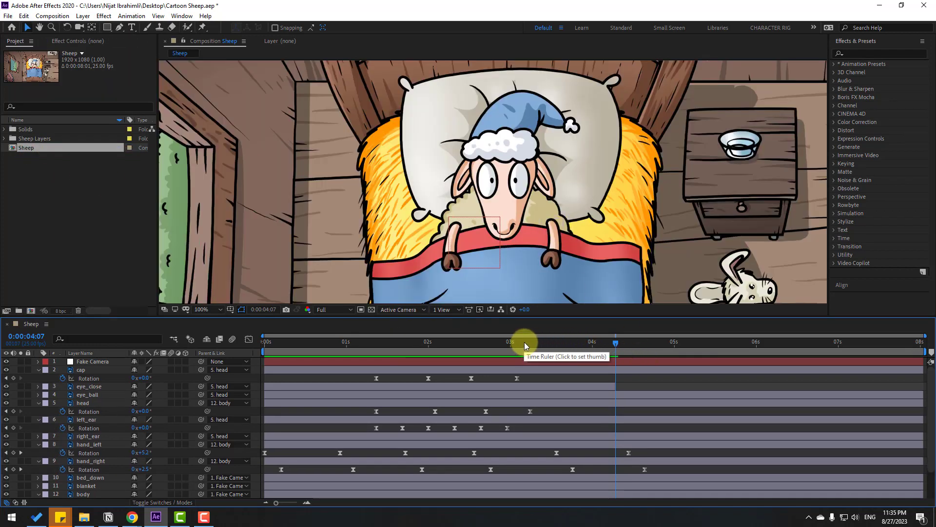
left_click_drag(526, 343, 616, 350)
scroll(120, 472, "down", 2)
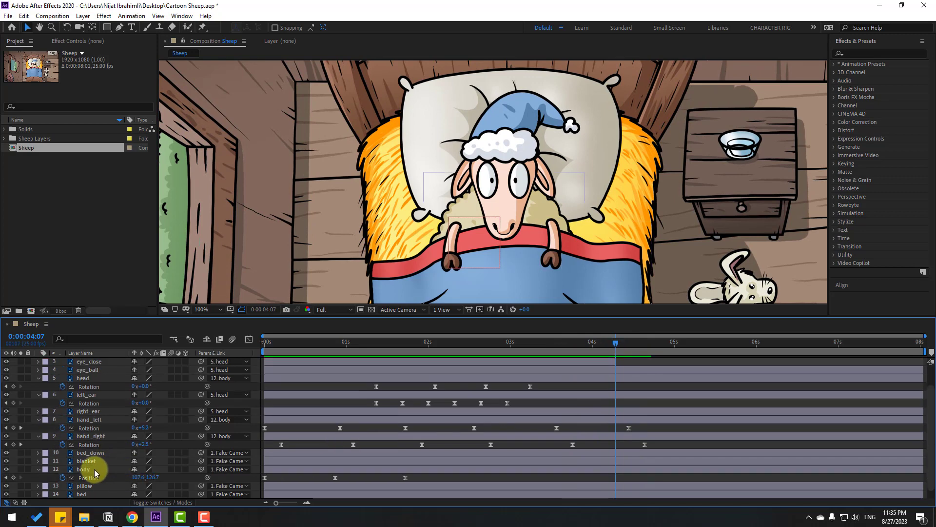
left_click(90, 469)
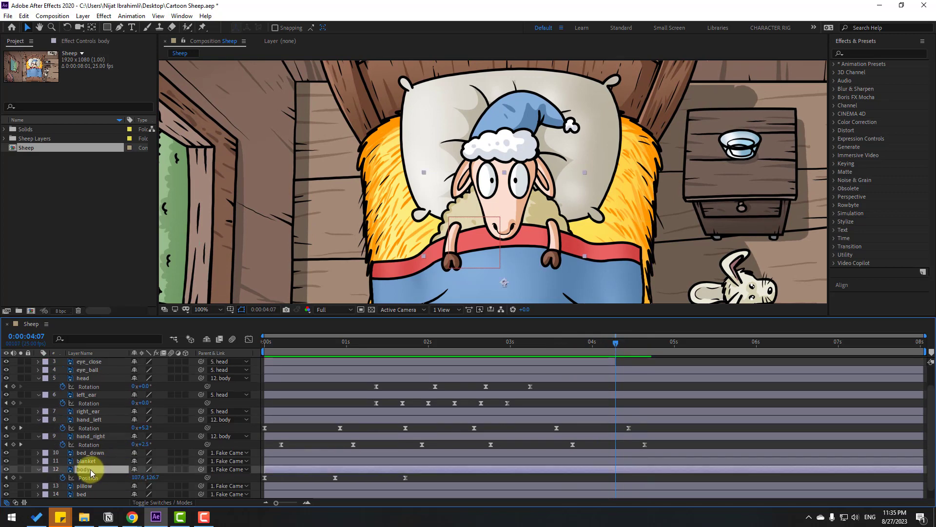
Key body Position at 4:07, raise the body at 4:17, and nudge it to 107.6, 125.7 later.
left_click(14, 478)
key("shift+Page_Down")
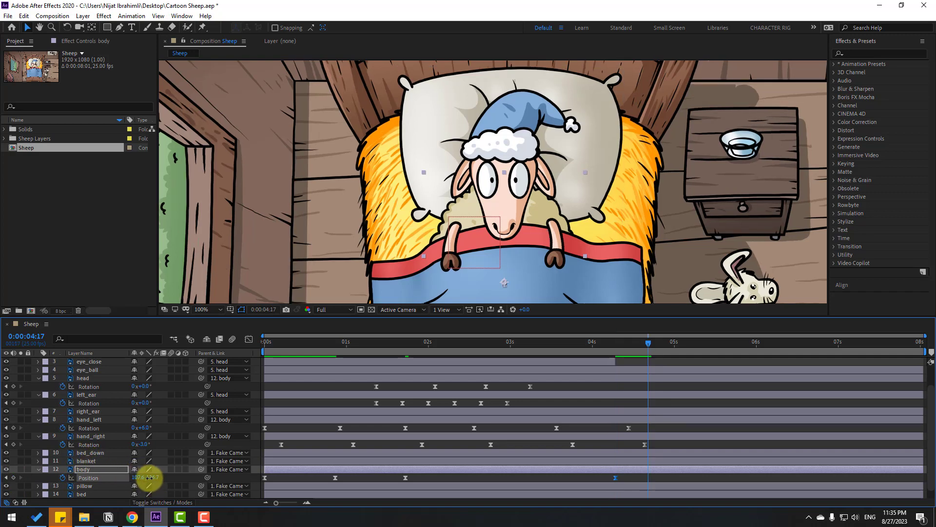
left_click_drag(149, 477, 157, 478)
key("shift+Page_Down")
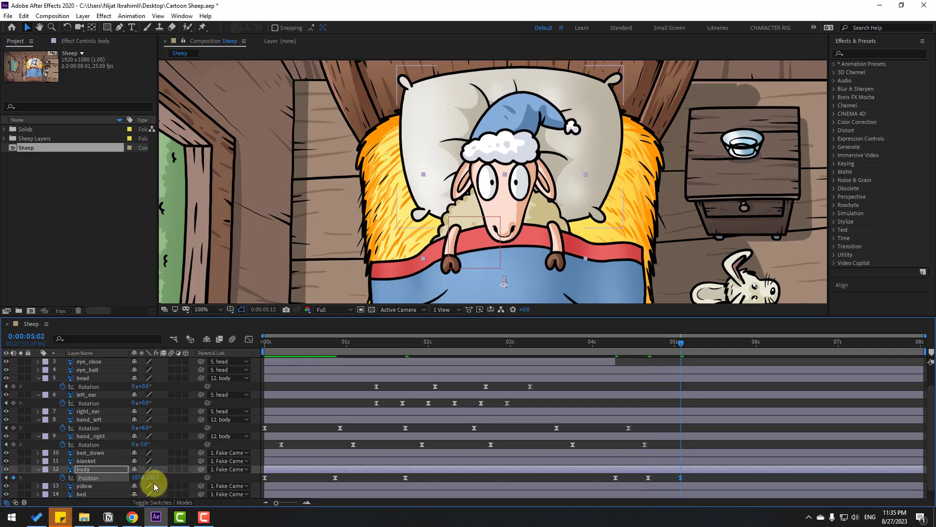
key("shift+Page_Down")
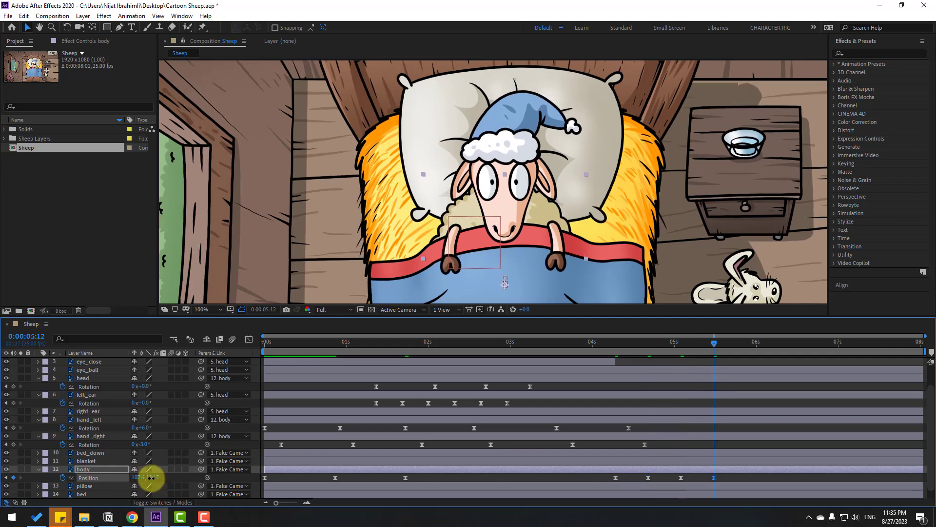
left_click_drag(151, 478, 148, 477)
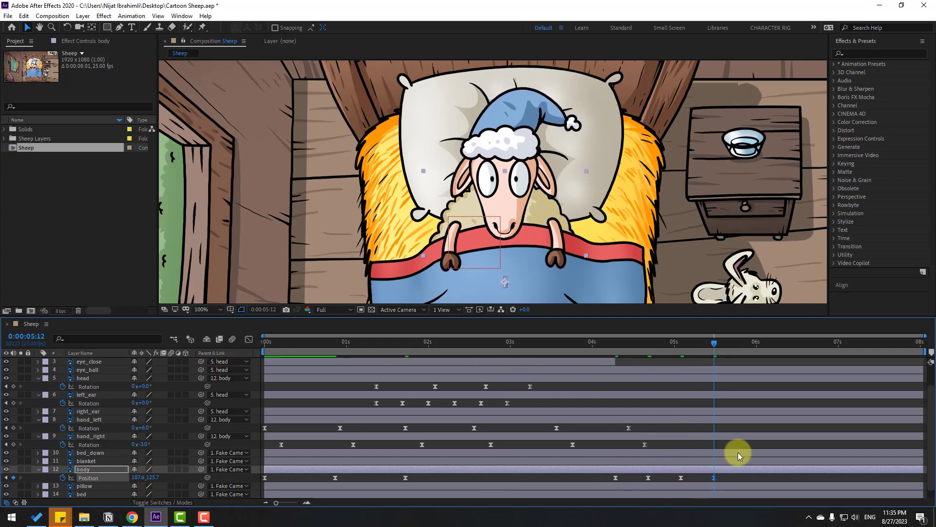
Preview from about 3.8 s and squeeze the last four body keyframes closer together in time.
left_click_drag(260, 350, 578, 351)
key("space")
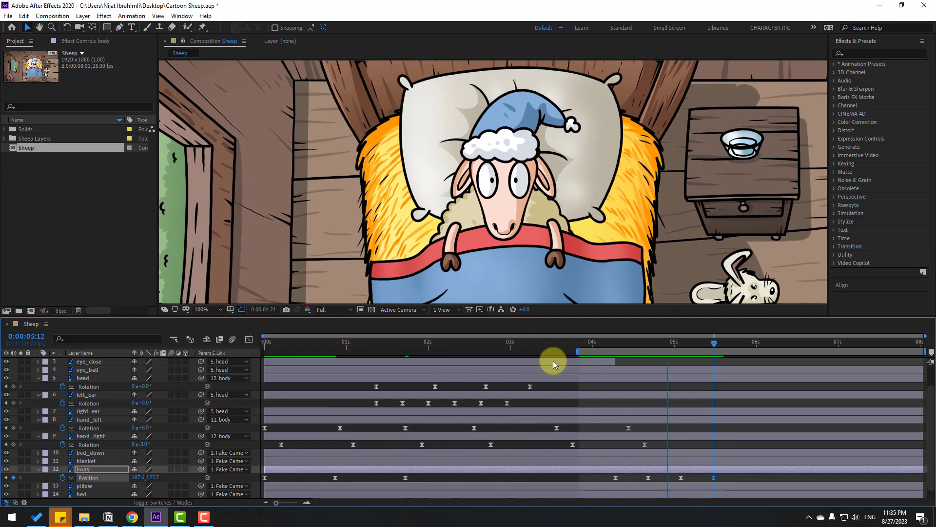
key("space")
key("space")
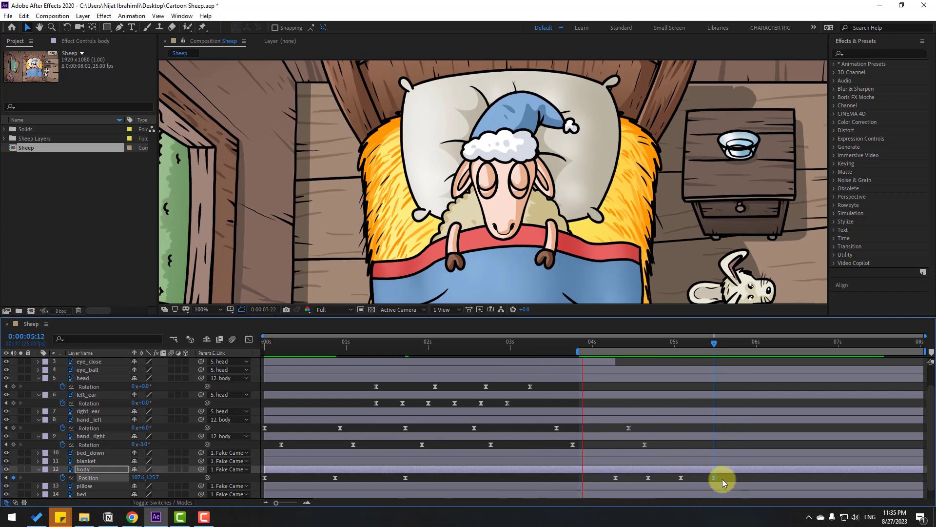
key("space")
left_click_drag(730, 479, 584, 484)
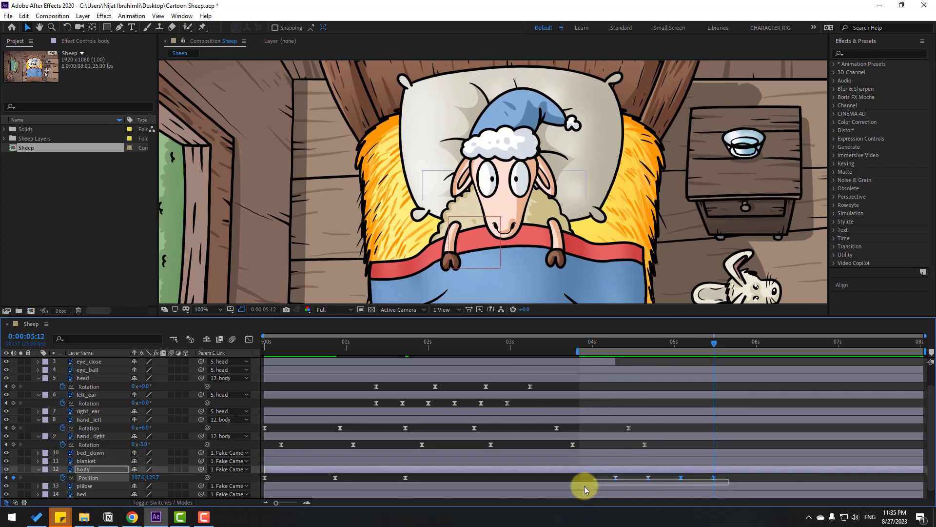
left_click_drag(715, 478, 695, 479)
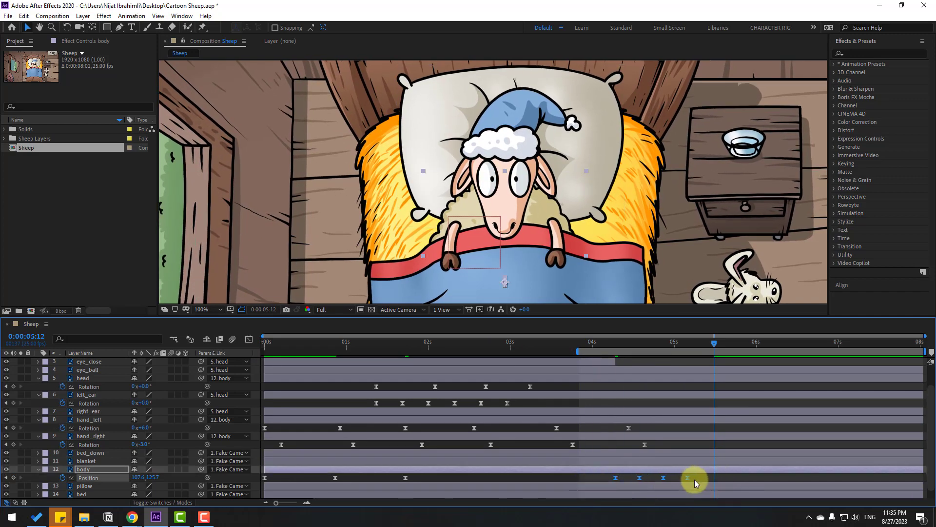
key("space")
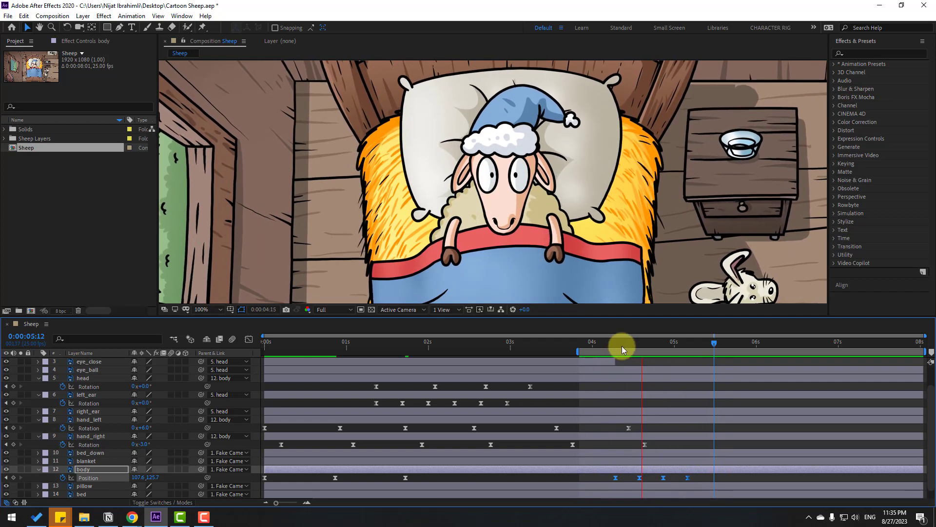
left_click_drag(622, 346, 689, 349)
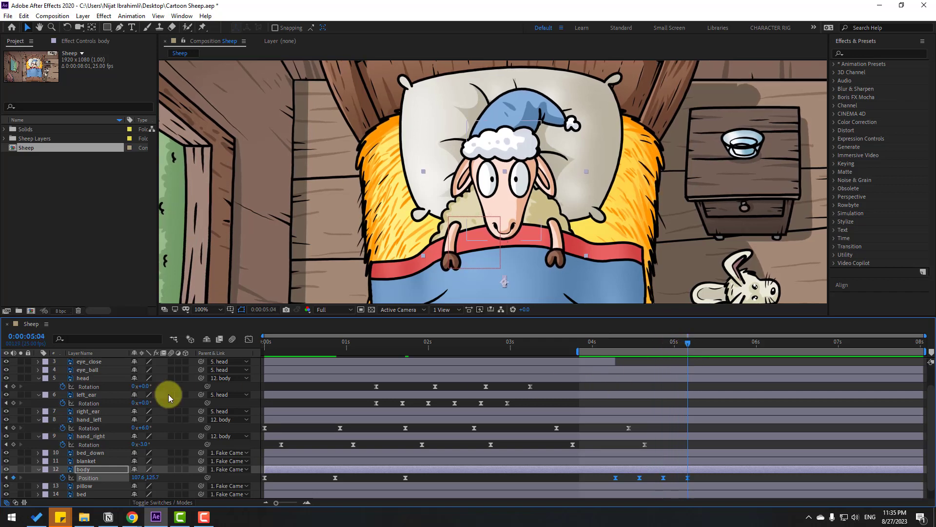
left_click(93, 362)
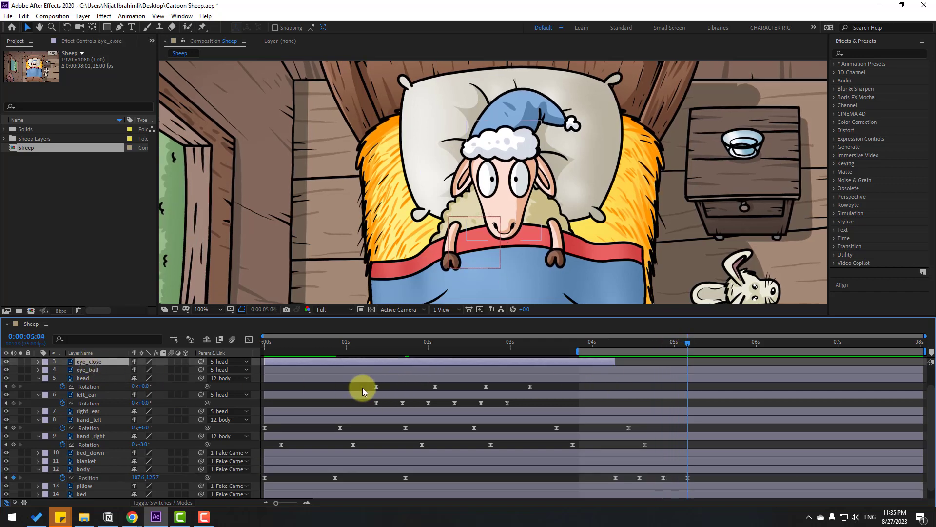
Duplicate eye_close into blink copies, trimming one to start near 4 s and placing one at about 5 s.
key("ctrl+d")
left_click_drag(263, 359, 789, 361)
left_click(658, 342)
key("ctrl+d")
key("ctrl+d")
key("space")
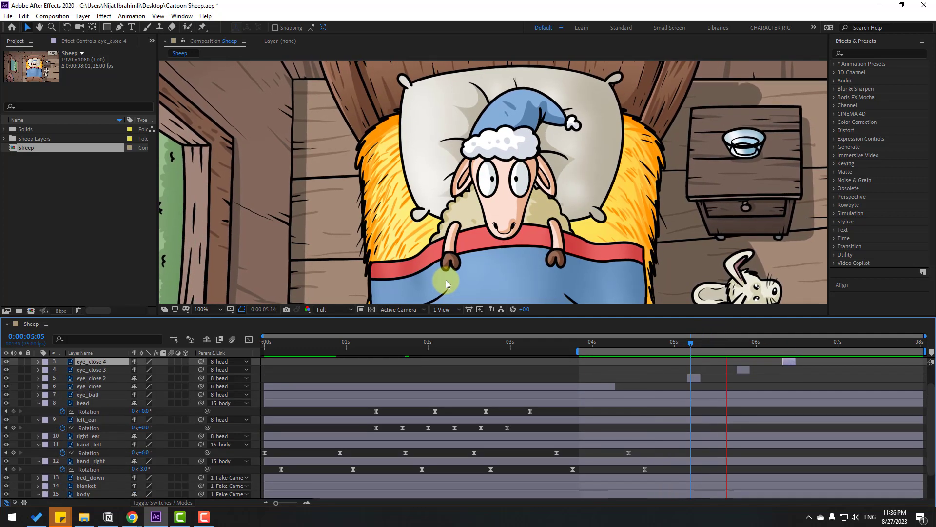
key("space")
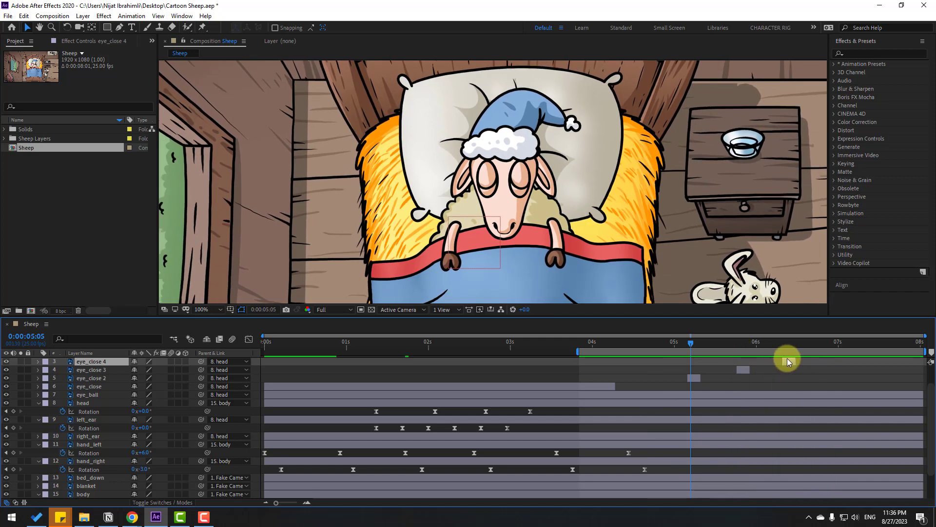
Move the fourth blink to about 6.8 s and the third to about 6.05 s.
left_click_drag(803, 362, 823, 361)
left_click_drag(740, 367, 759, 369)
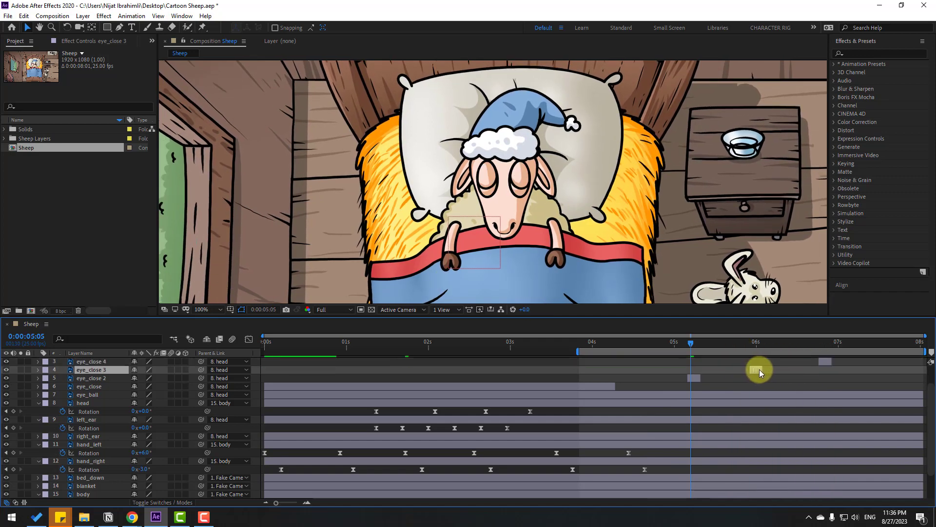
left_click_drag(678, 339, 691, 342)
key("Page_Down")
key("Page_Down")
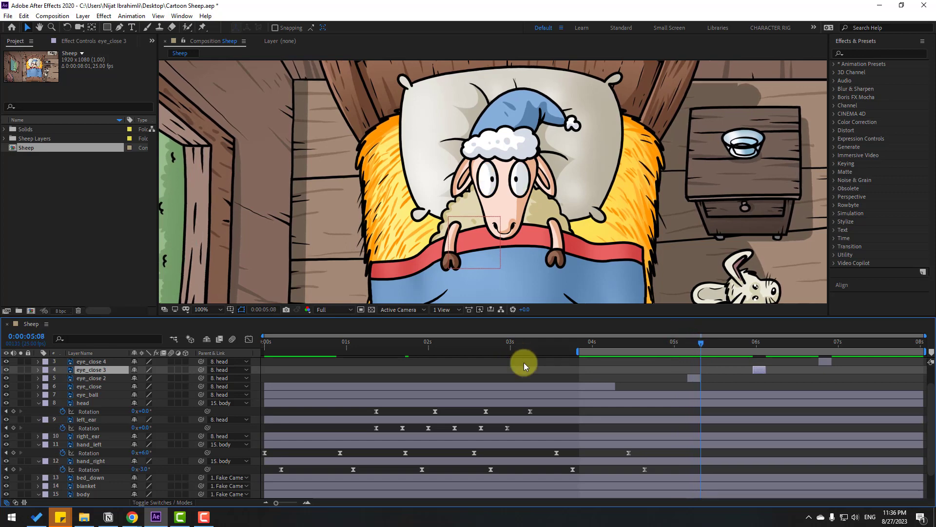
left_click(677, 345)
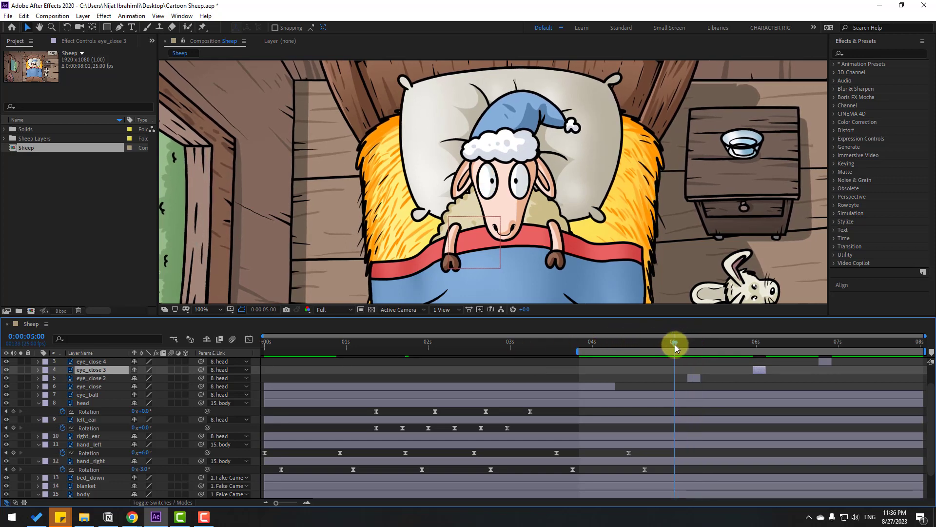
Key eye_ball Position at 5:00 and dart the pupils up-right, sliding that keyframe slightly later.
left_click(90, 395)
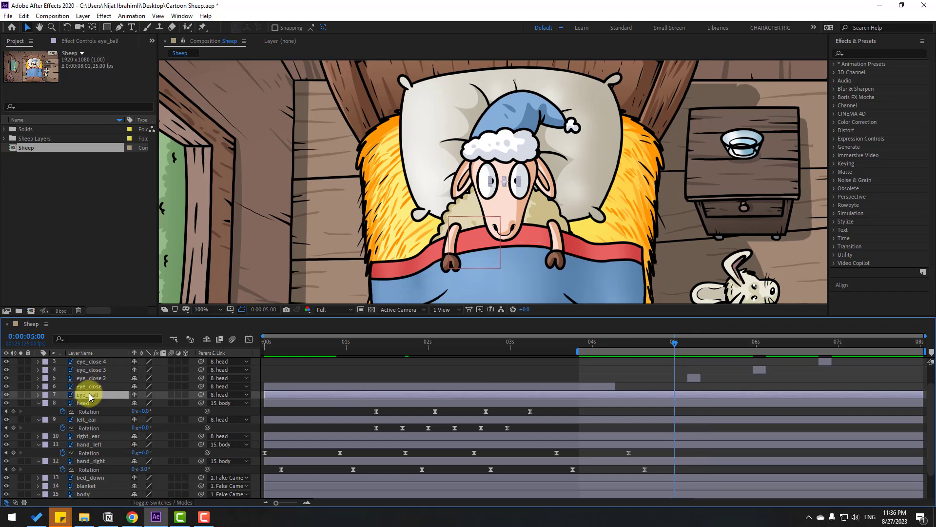
key("alt+shift+p")
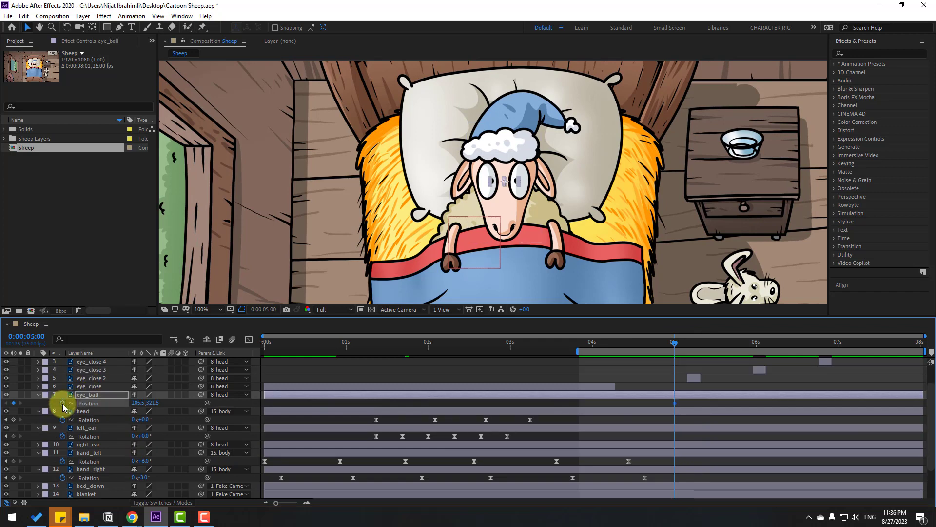
key("period")
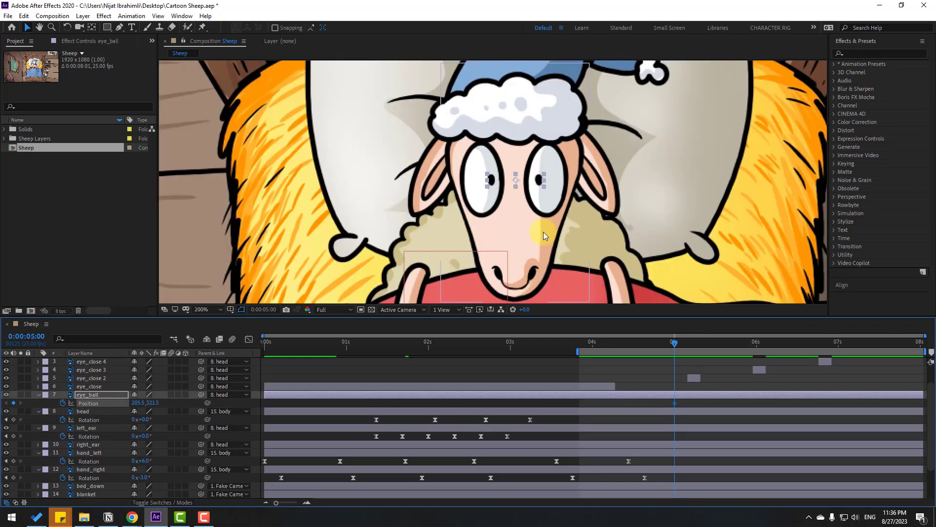
key("period")
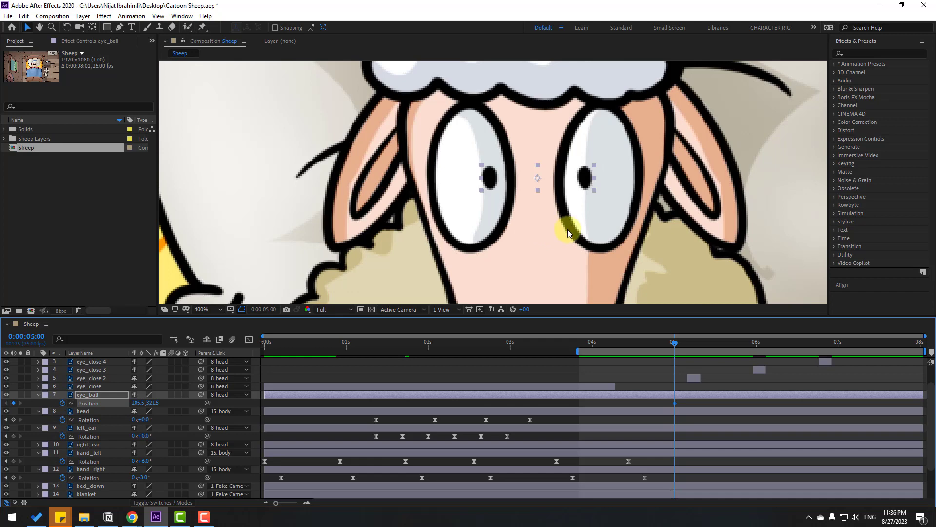
key("Page_Down")
key("Page_Down")
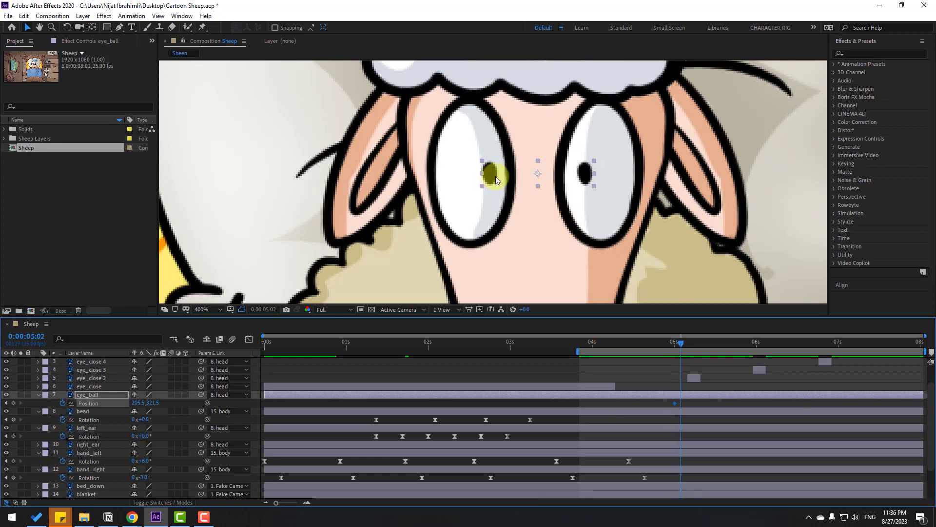
left_click_drag(494, 176, 504, 163)
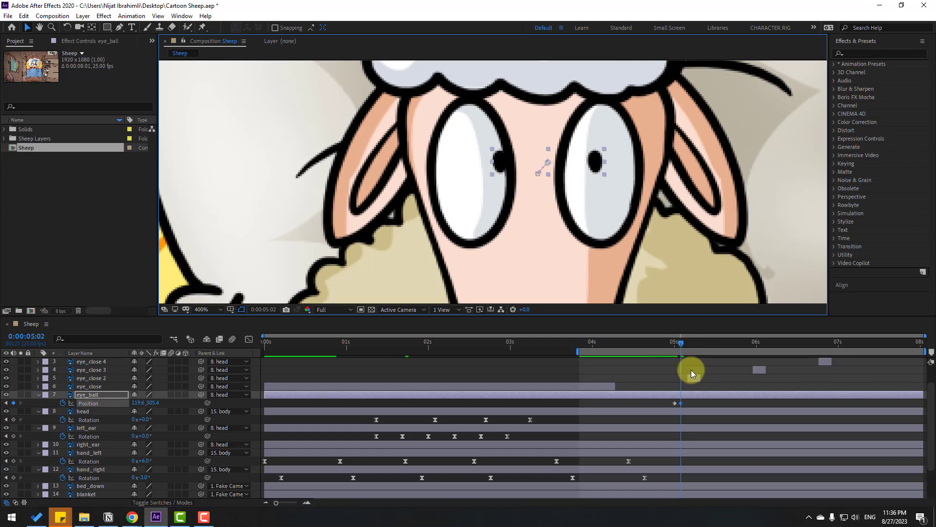
left_click_drag(681, 402, 695, 402)
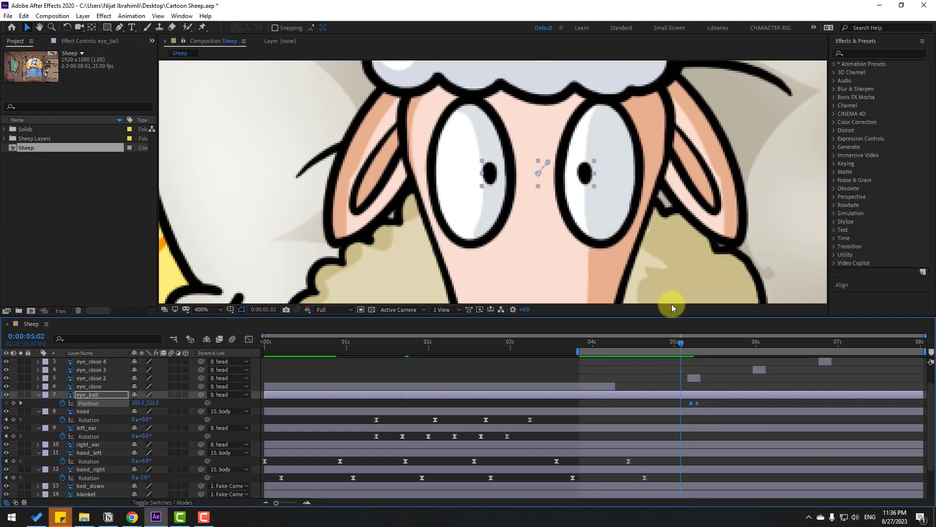
Scrub and preview the pupil dart, stopping at 0:00:05:20.
key("comma")
left_click_drag(671, 344, 695, 351)
left_click_drag(697, 352, 638, 352)
scroll(657, 269, "down", 2)
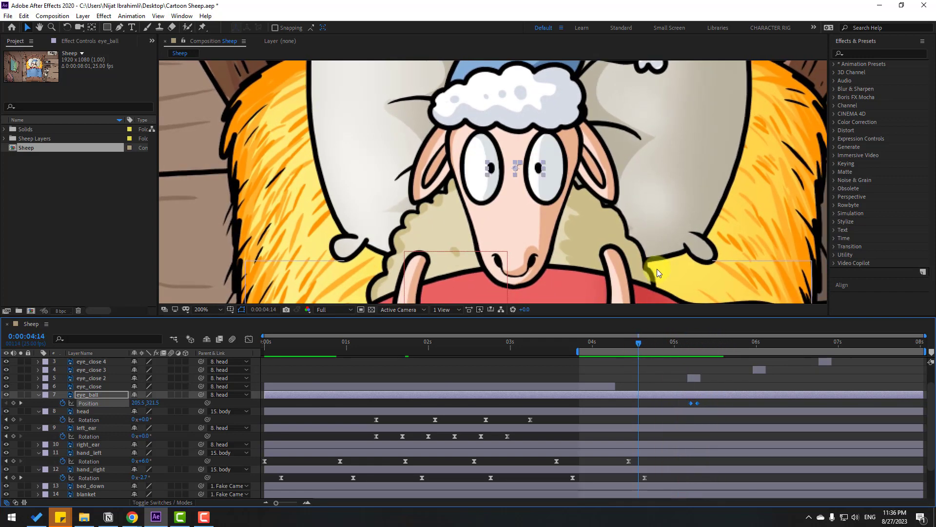
key("space")
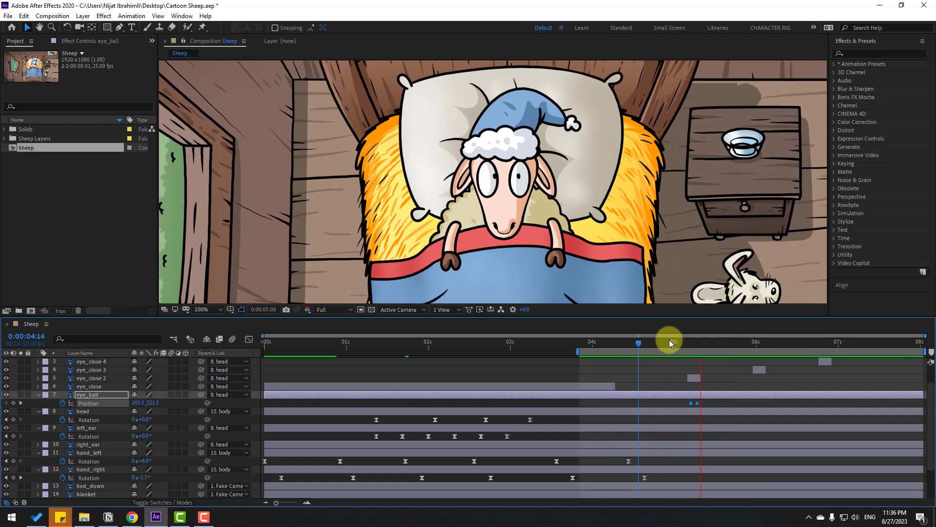
left_click(739, 342)
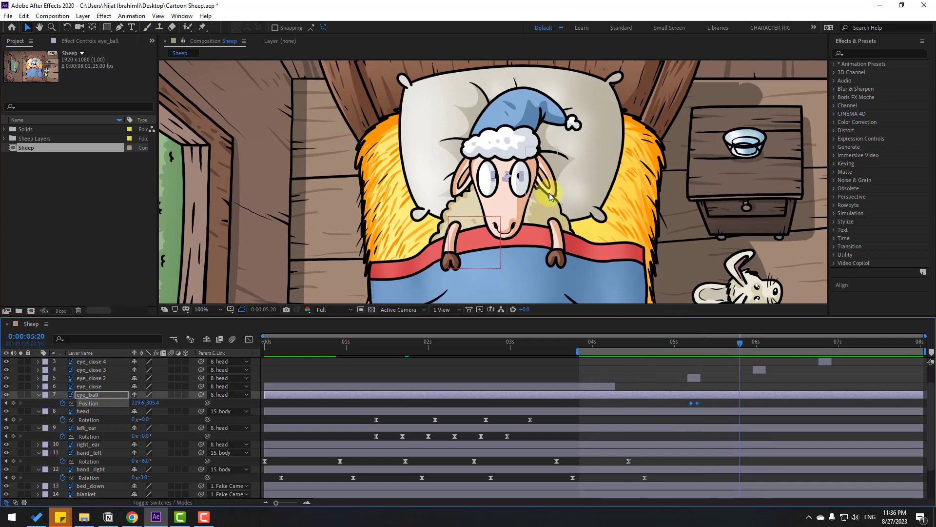
scroll(561, 198, "up", 1)
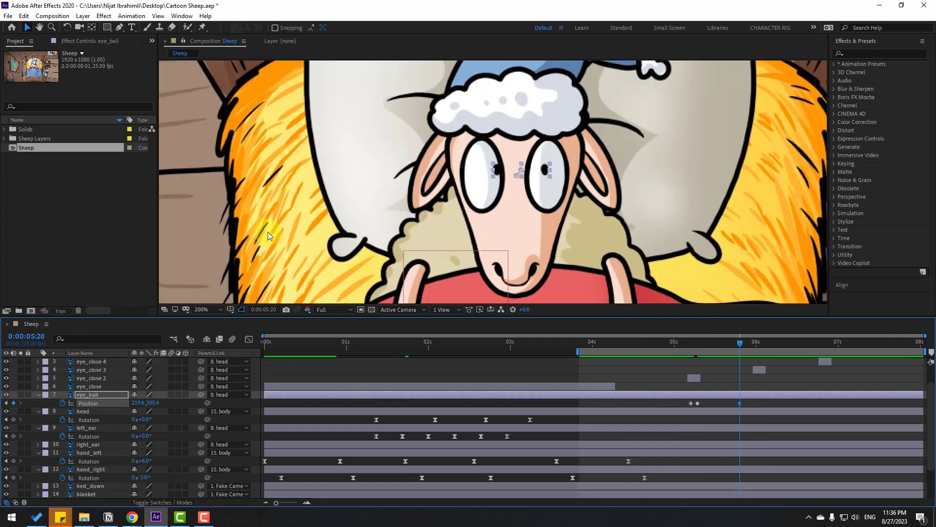
At 5:22 shift the pupils left, slide that keyframe later, and review up to 6:13.
key("Page_Down")
key("Page_Down")
left_click(498, 177)
mouse_move(498, 177)
left_mouse_down()
mouse_move(485, 173)
mouse_move(489, 180)
left_mouse_up()
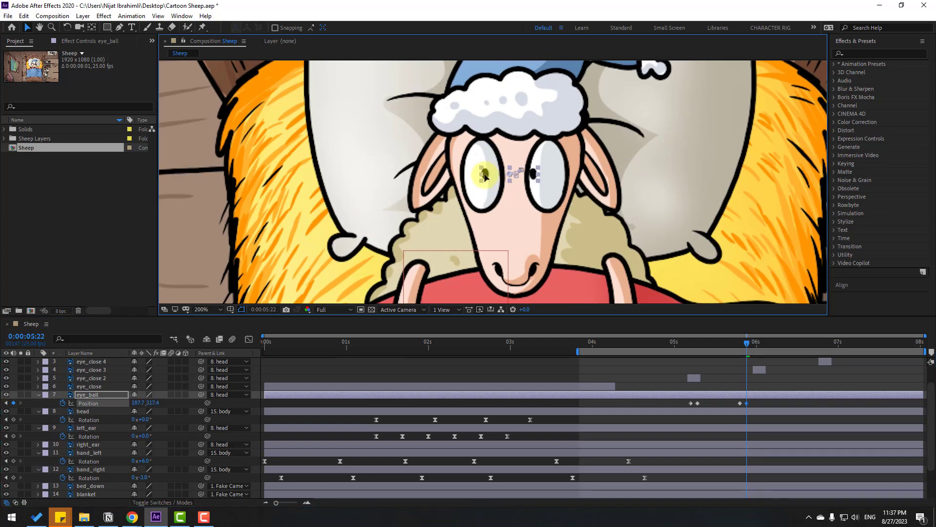
left_click_drag(735, 406, 762, 402)
left_click_drag(744, 343, 805, 344)
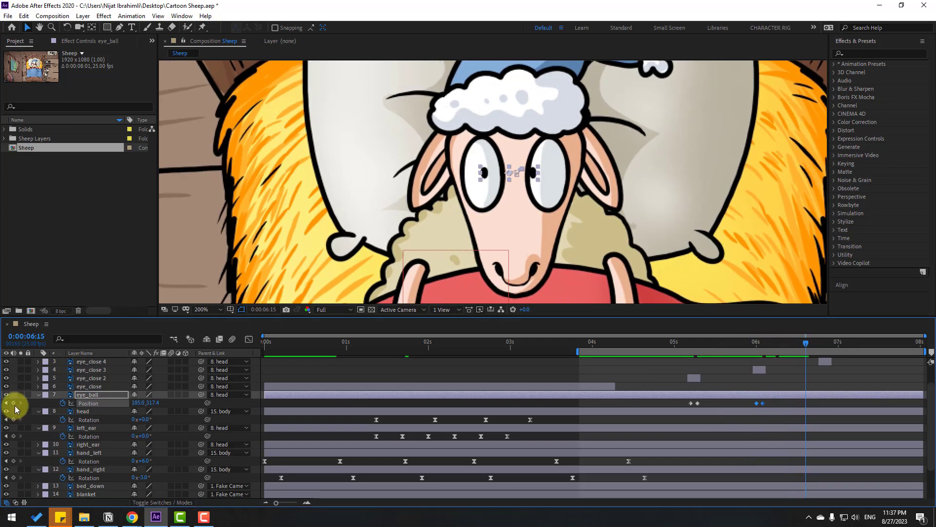
Shift the pupils right to 185.0, 317.4, slide that keyframe later, and preview.
key("Page_Down")
key("Page_Down")
left_click_drag(484, 175, 494, 180)
left_click(836, 404)
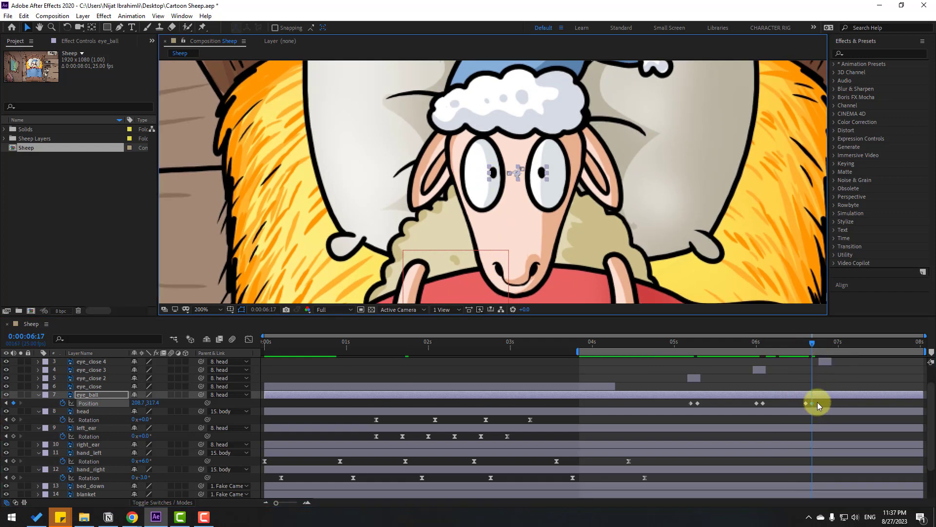
left_click_drag(812, 403, 832, 403)
left_click(823, 343)
key("space")
scroll(721, 235, "down", 4)
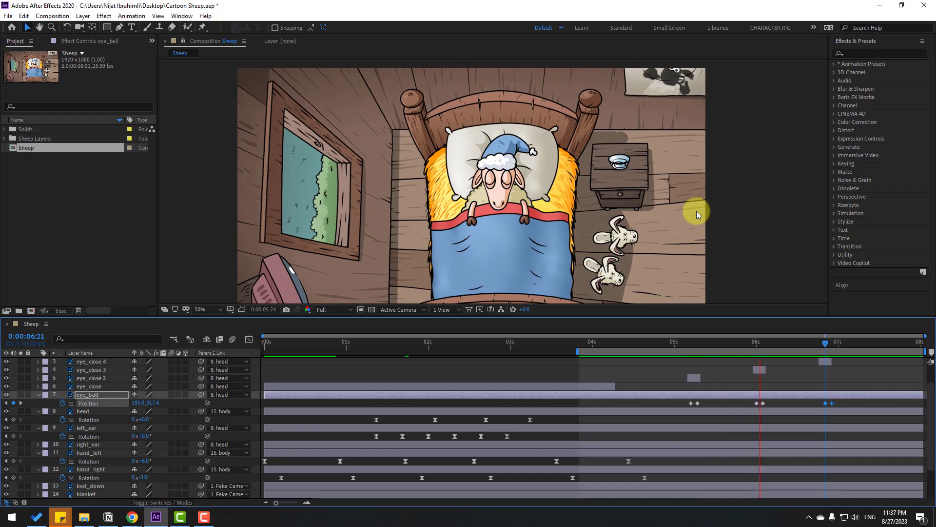
key("space")
scroll(597, 253, "up", 1)
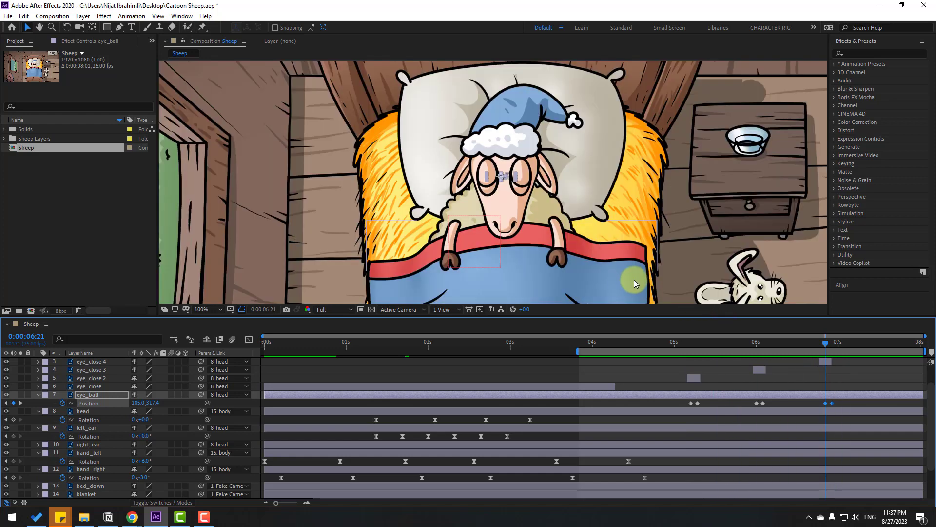
key("space")
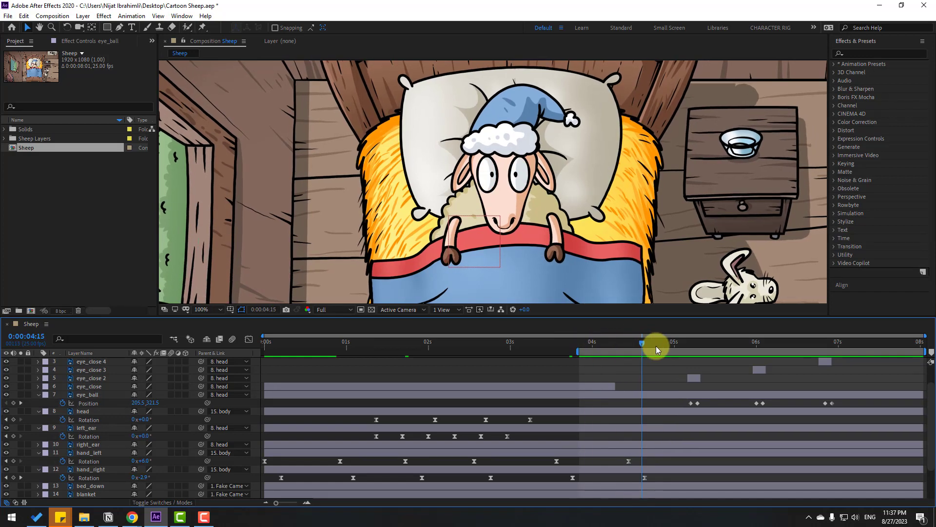
Key the head Rotation at 4:06, tilt the head at 4:16, and return it to 0° at 5:01.
key("space")
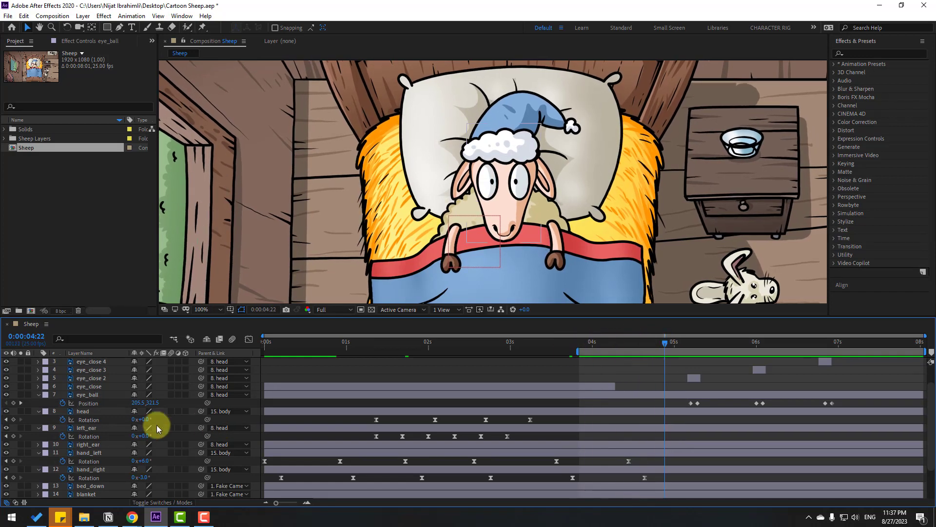
left_click(88, 412)
left_click_drag(669, 345, 613, 344)
left_click(13, 420)
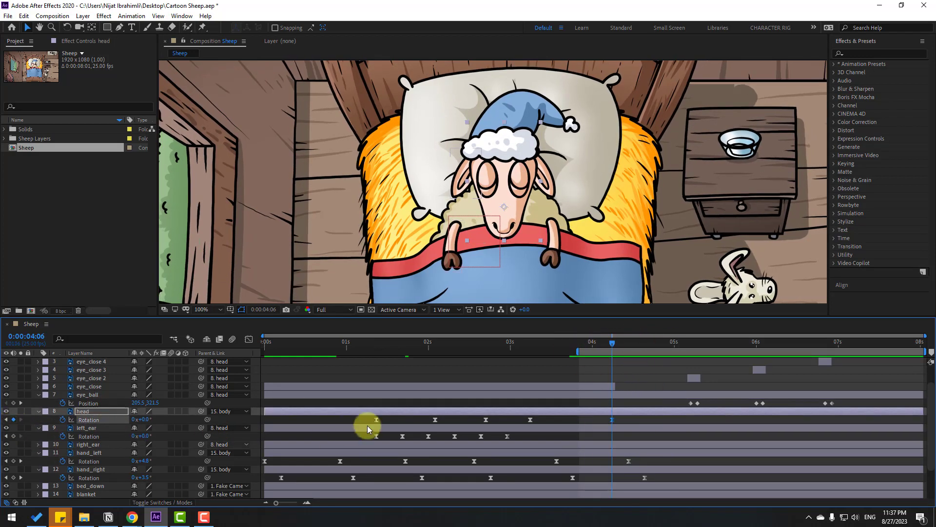
key("shift+Page_Down")
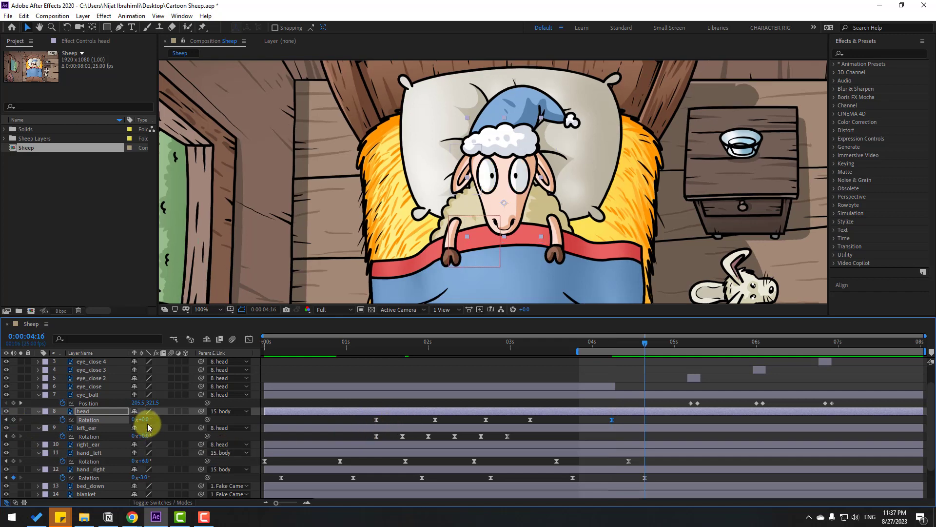
left_click_drag(144, 419, 143, 420)
key("shift+Page_Down")
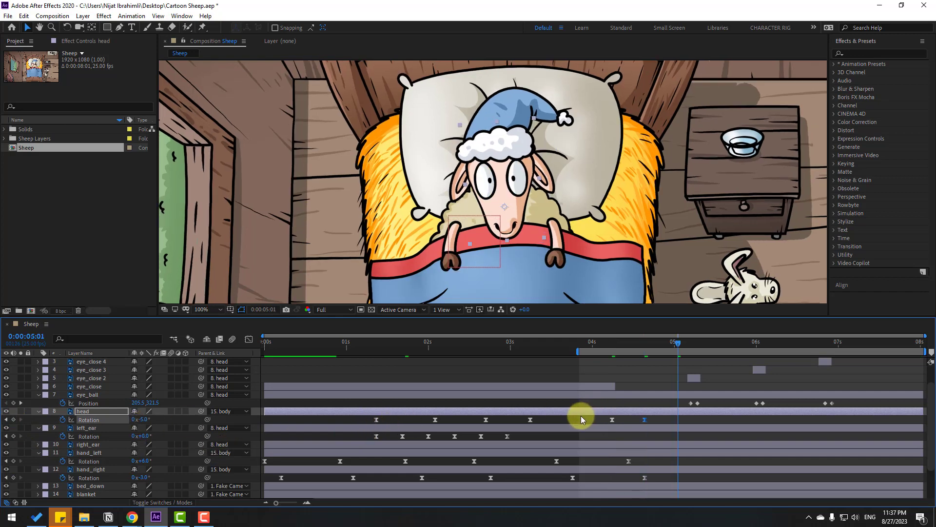
left_click(143, 419)
type("0")
left_click(351, 429)
Tighten the head Rotation keyframes closer together and review the tilt around 5 seconds.
left_click_drag(616, 341, 673, 342)
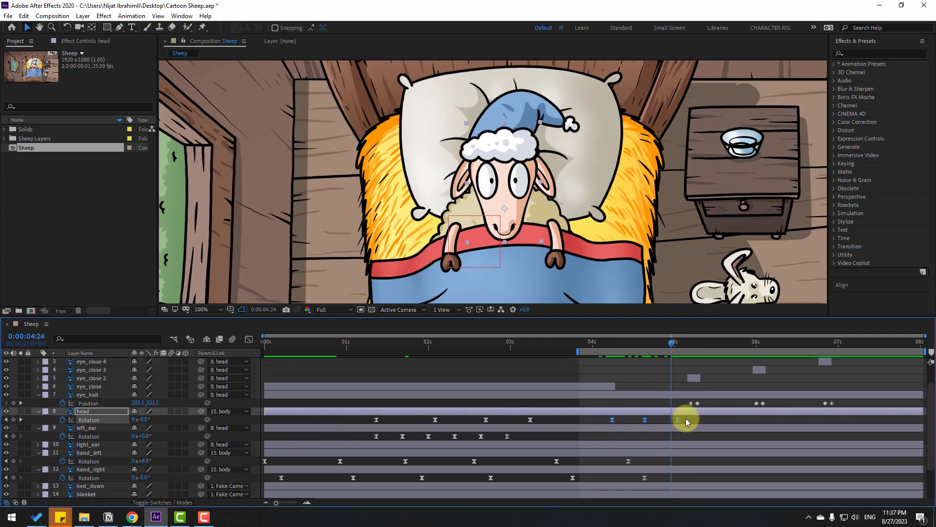
left_click_drag(677, 420, 669, 420)
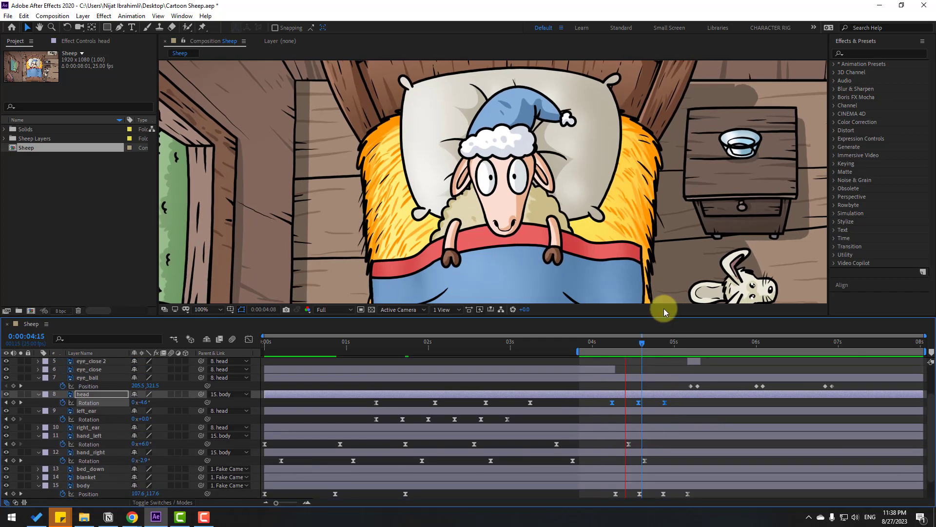
left_click_drag(662, 341, 685, 340)
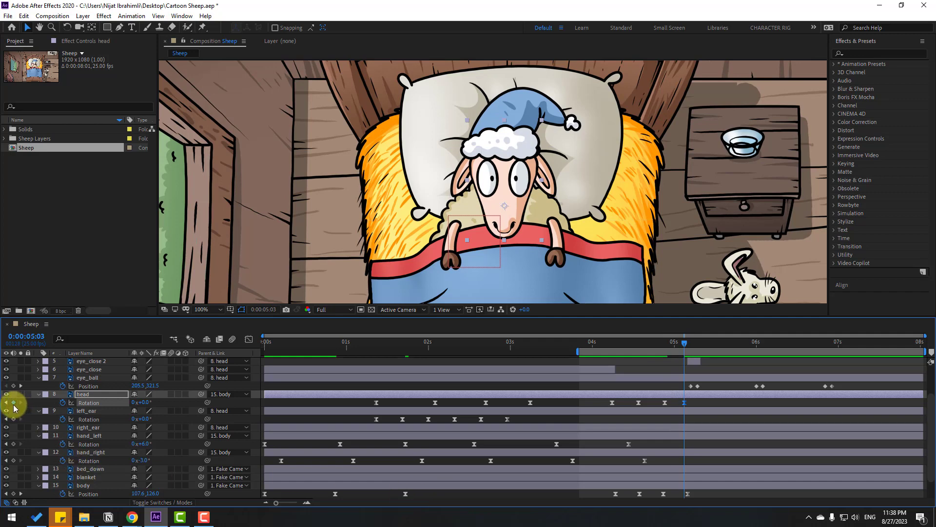
key("shift+Page_Down")
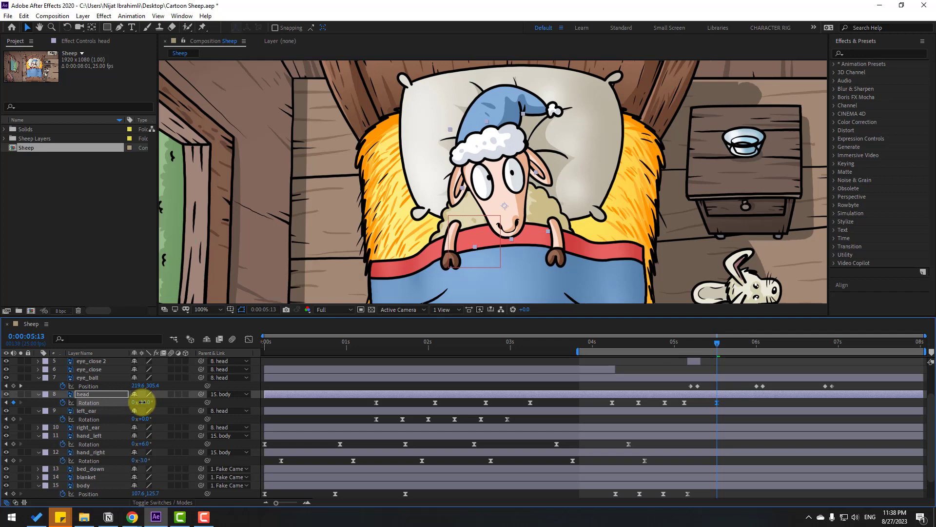
left_click_drag(678, 343, 748, 350)
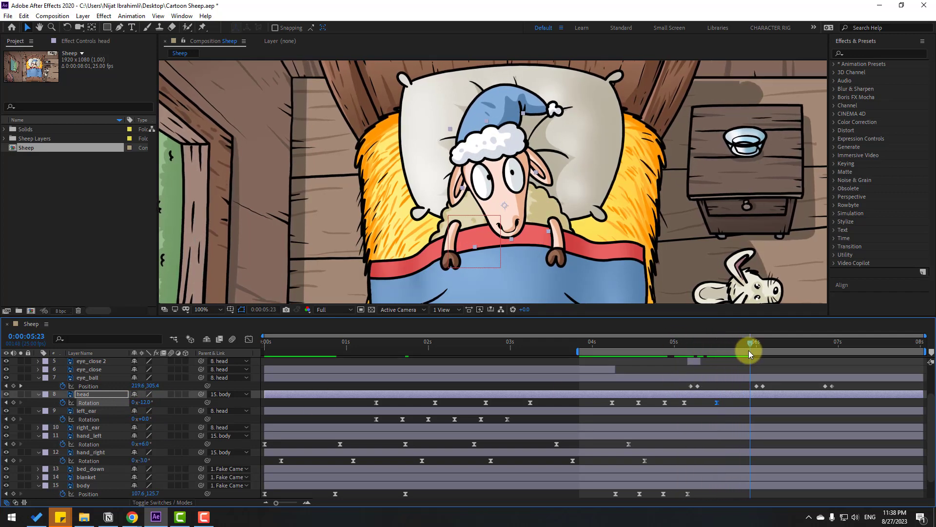
Add a second head tilt to the right after the blink, returning to 0° at 7:01.
left_click(14, 403)
key("shift+Page_Down")
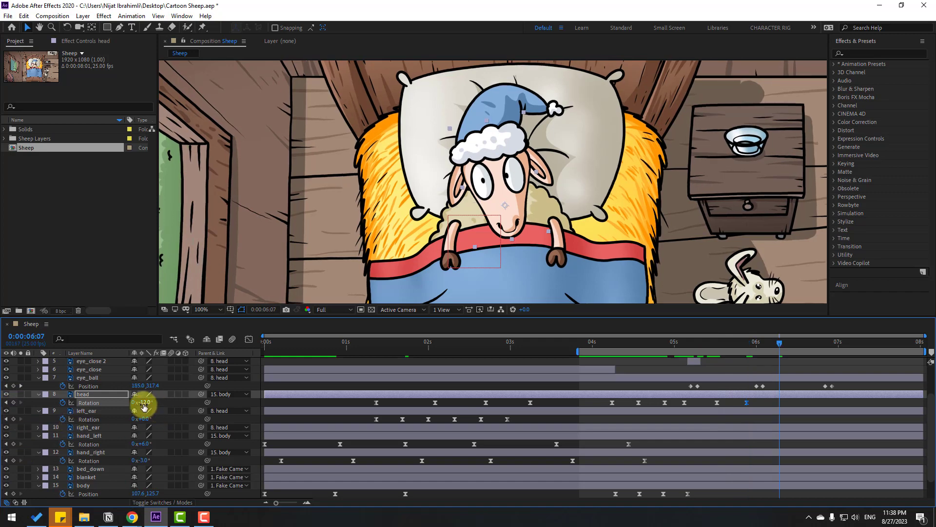
left_click_drag(146, 404, 158, 404)
left_click_drag(779, 346, 809, 342)
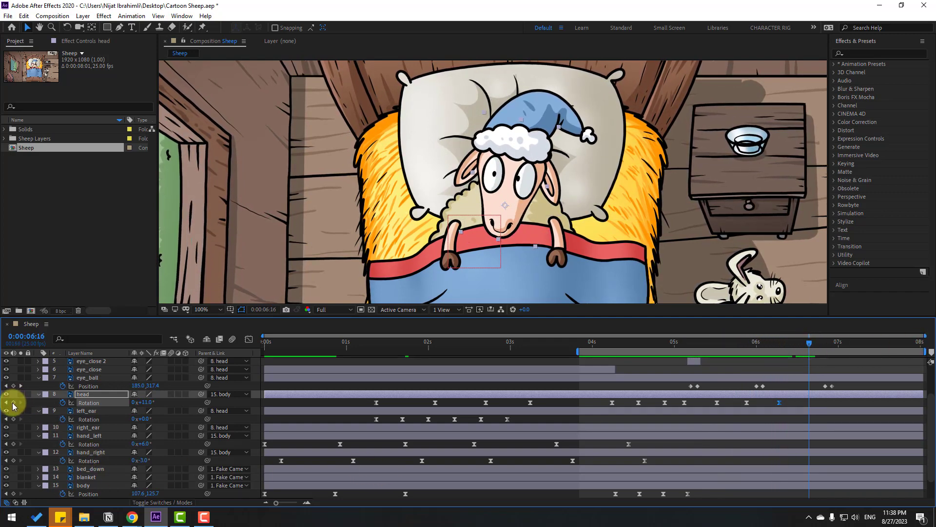
key("space")
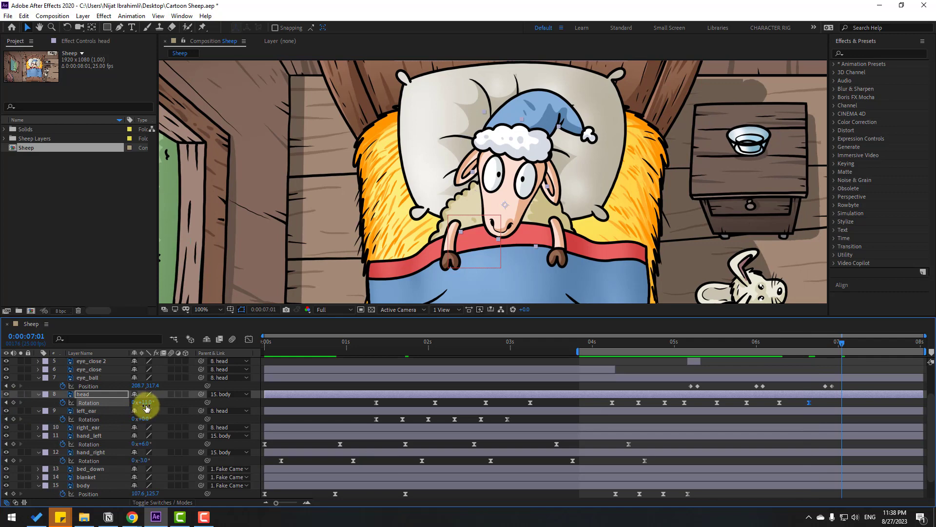
key("Return")
left_click(323, 458)
Zoom out and preview the head tilt animation from about 4:19.
key("comma")
key("comma")
key("space")
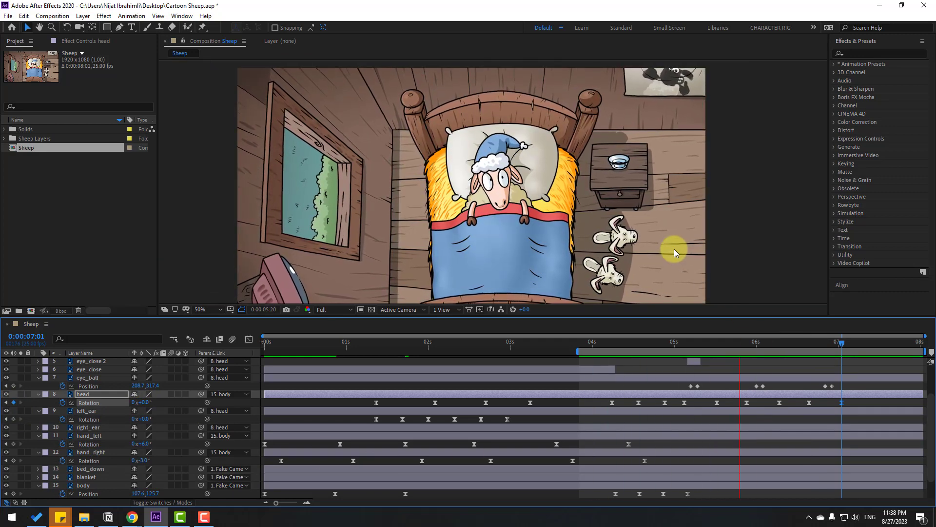
scroll(505, 216, "up", 1)
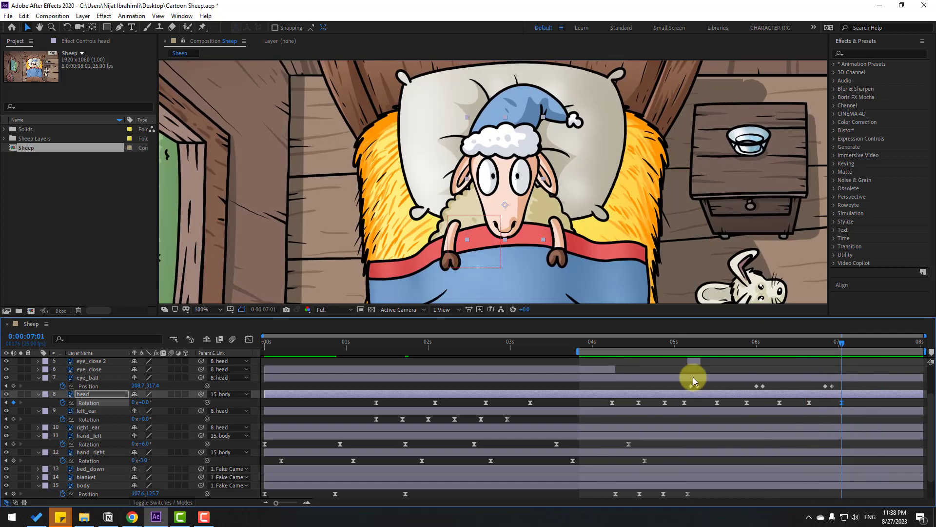
left_click_drag(617, 341, 665, 344)
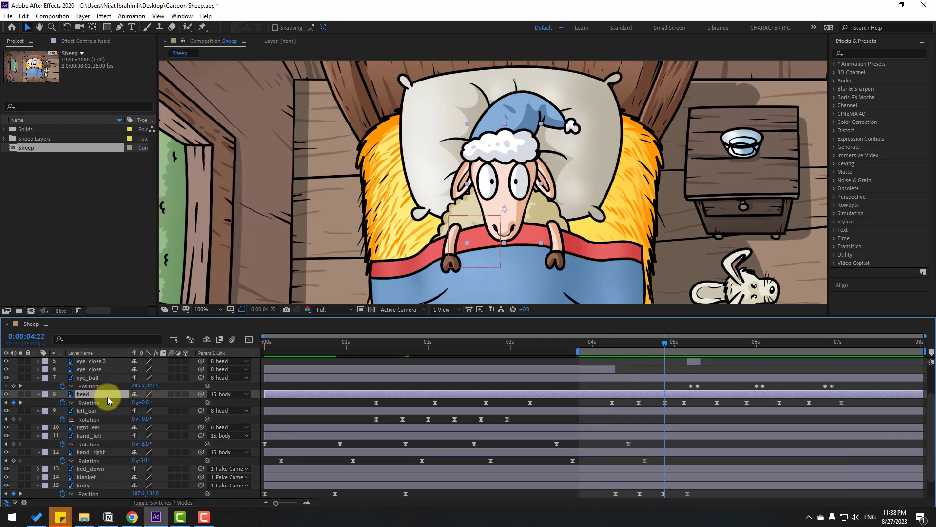
key("shift+p")
Key a head Position dip around 5 seconds, back up by 5:03, and apply Easy Ease.
left_click(64, 402)
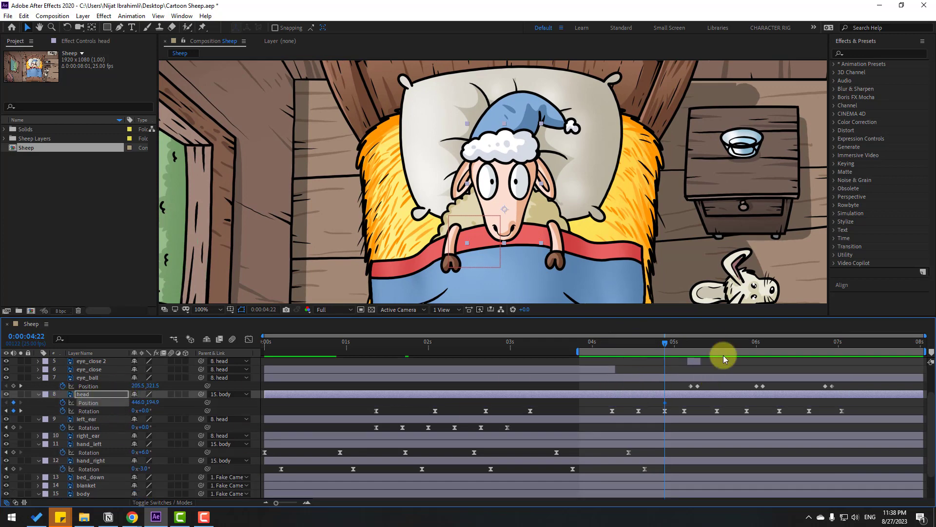
left_click_drag(662, 344, 676, 342)
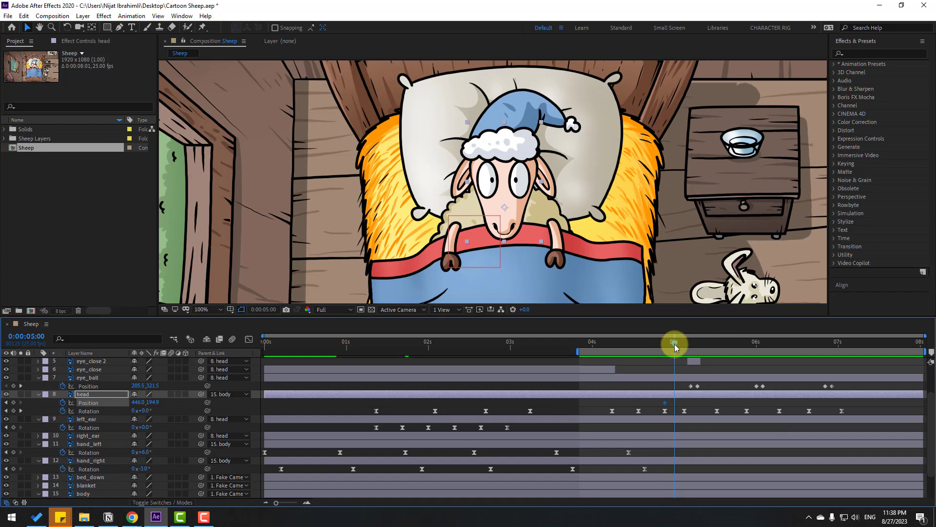
key("Down")
key("Down")
key("Down")
key("Down")
key("Down")
key("Down")
key("Down")
key("Down")
key("Down")
key("Down")
key("Down")
key("Down")
key("Down")
key("Down")
key("Down")
key("Down")
key("Down")
key("Down")
key("Down")
left_click_drag(653, 340, 686, 340)
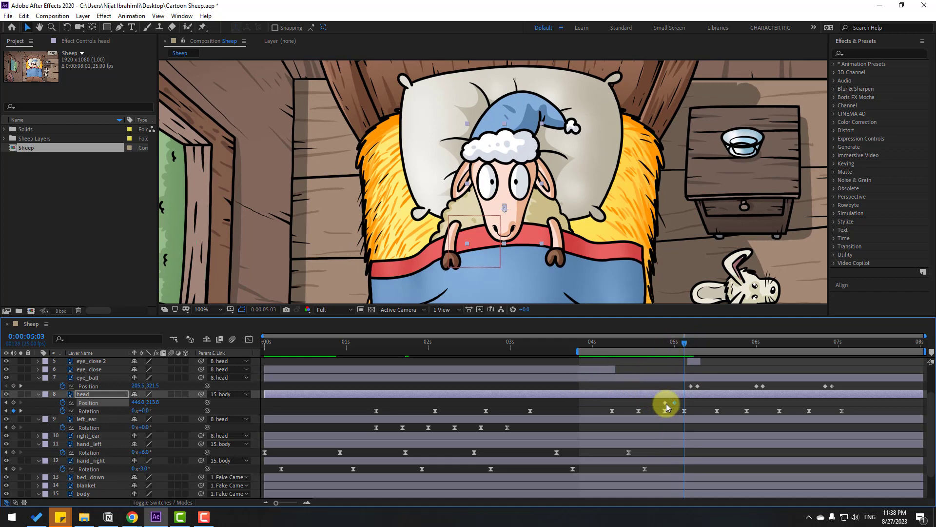
key("ctrl+v")
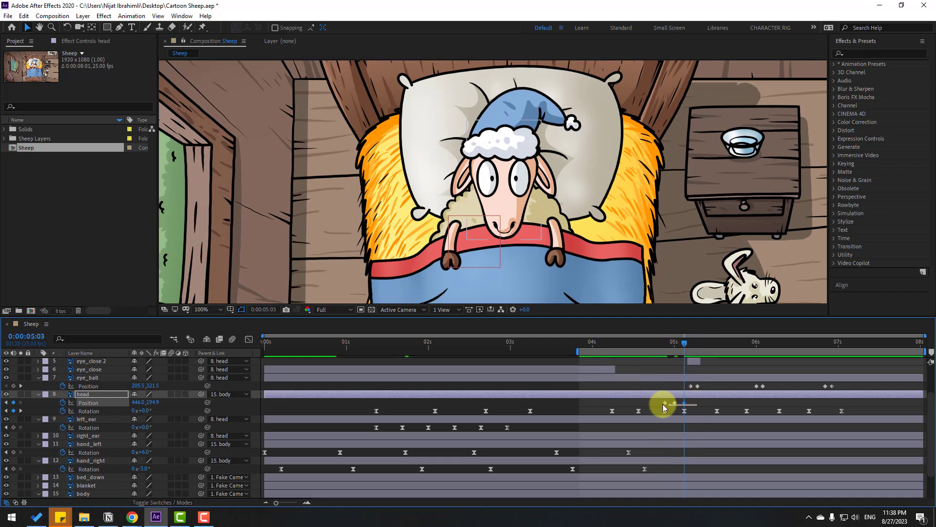
right_click(664, 402)
mouse_move(721, 392)
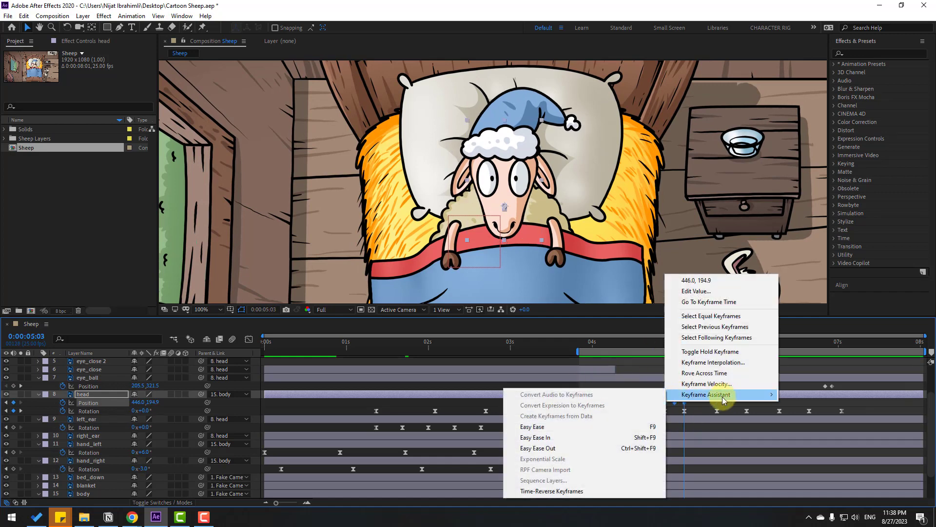
left_click(621, 425)
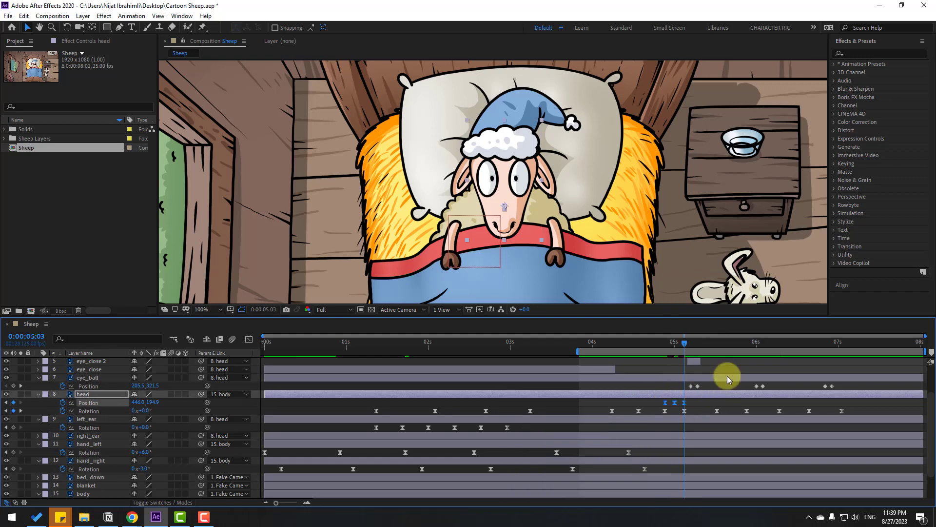
Paste a second eased head bob and shift it to start near 5:08.
left_click_drag(694, 342, 716, 345)
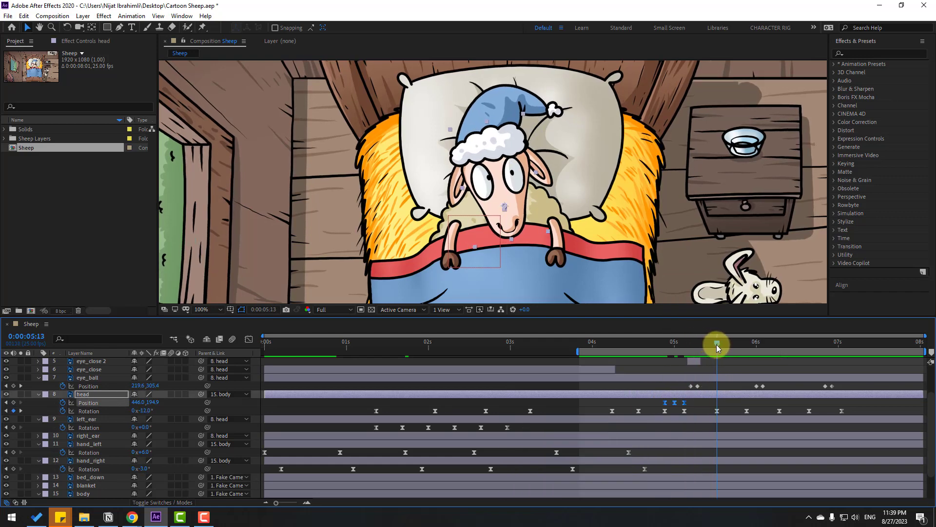
key("ctrl+v")
key("Page_Down")
left_click_drag(727, 346, 685, 345)
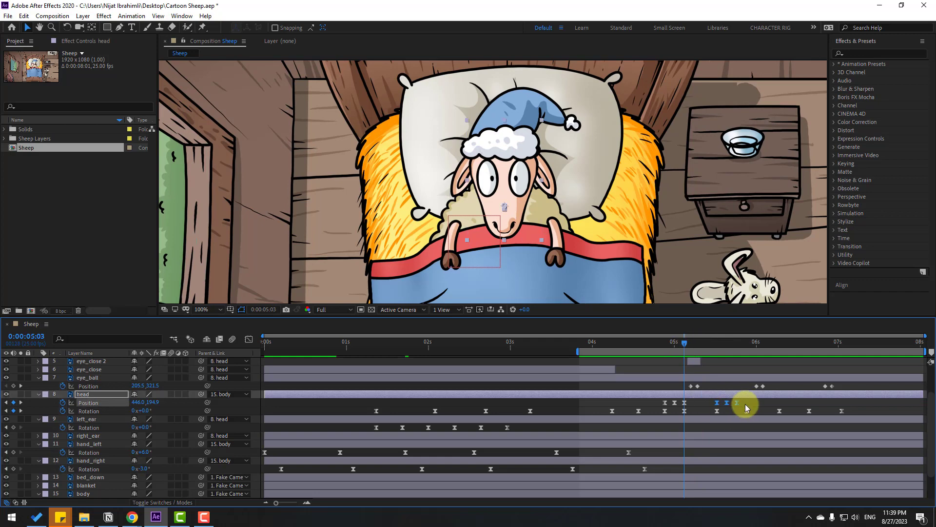
left_click_drag(737, 403, 779, 405)
left_click_drag(686, 404, 717, 404)
left_click_drag(668, 345, 808, 349)
Paste a third head bob at 6:16, stretch it to 7 seconds, and preview.
key("ctrl+v")
left_click_drag(833, 403, 842, 400)
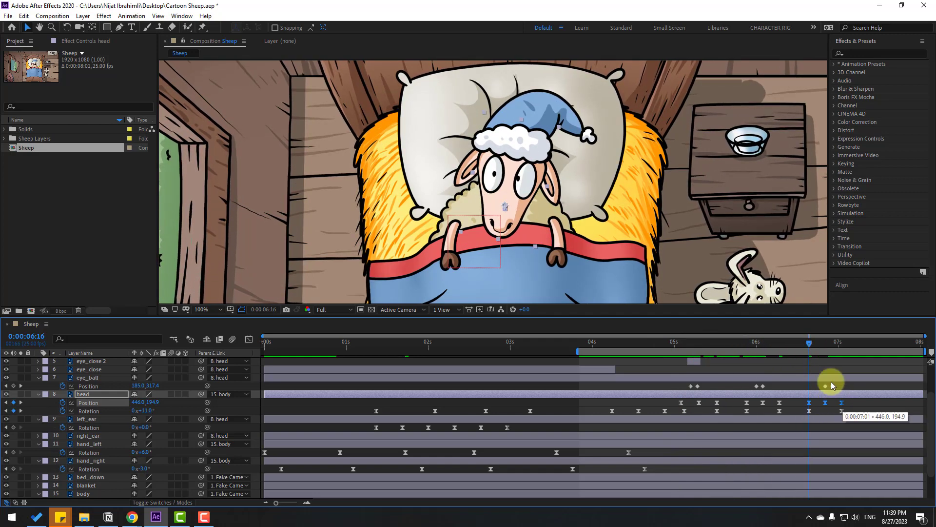
scroll(714, 248, "down", 1)
key("space")
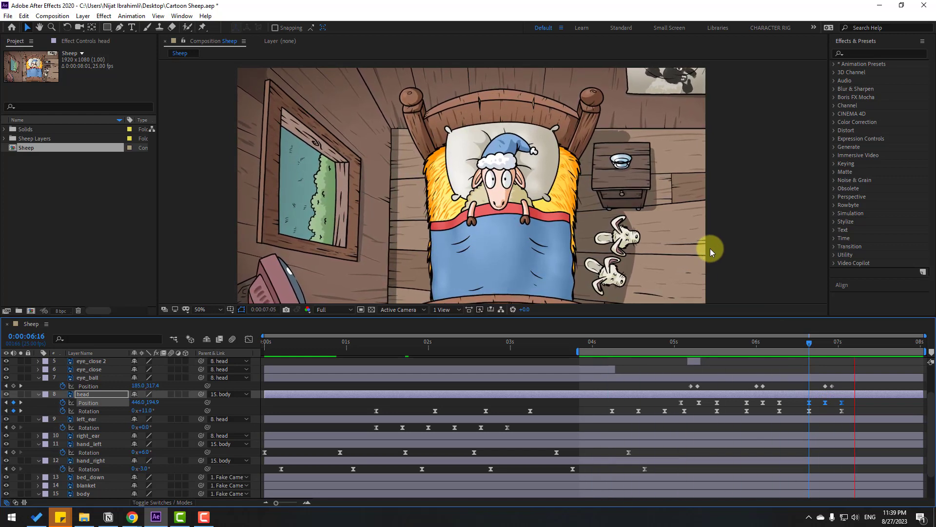
Key the cap Rotation at 4:06 and rotate the cap at 4:15 to follow the head tilt.
left_click(618, 341)
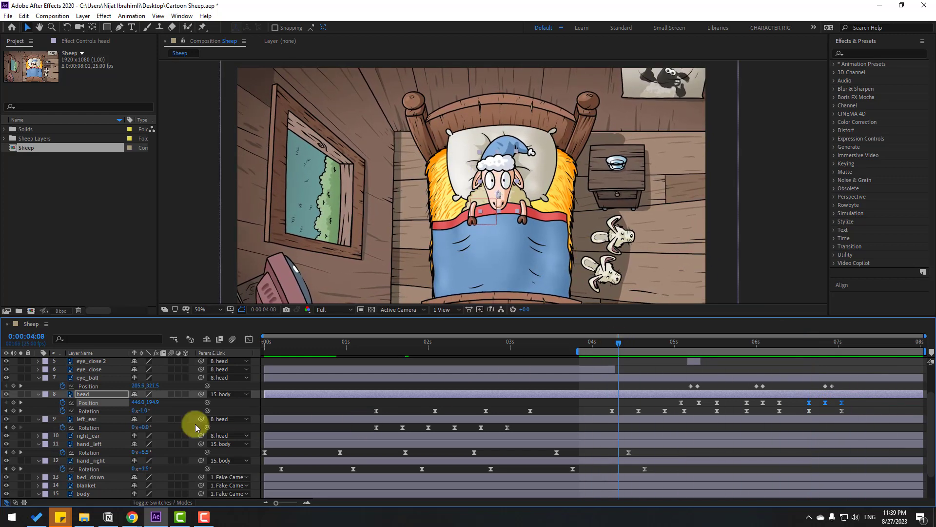
scroll(112, 408, "up", 2)
left_click(93, 378)
key("j")
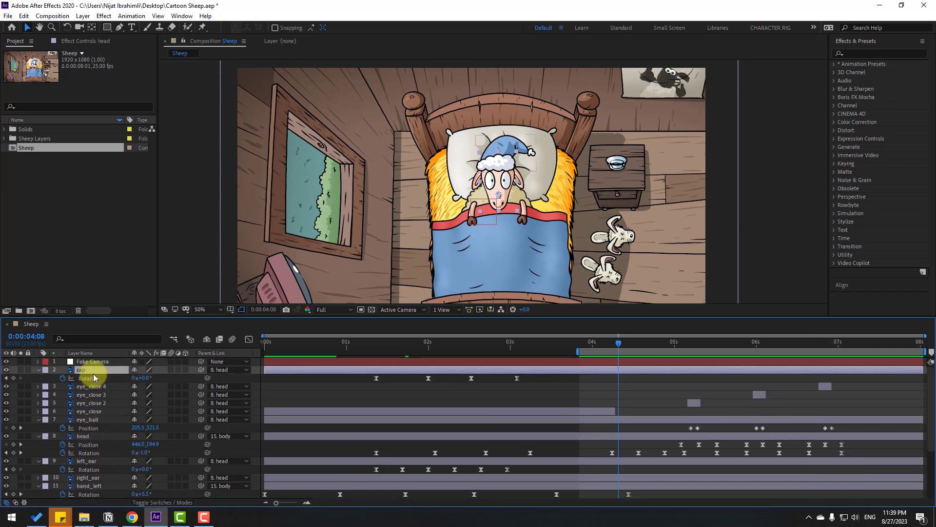
left_click(14, 379)
left_click_drag(612, 344, 642, 343)
scroll(449, 247, "up", 4)
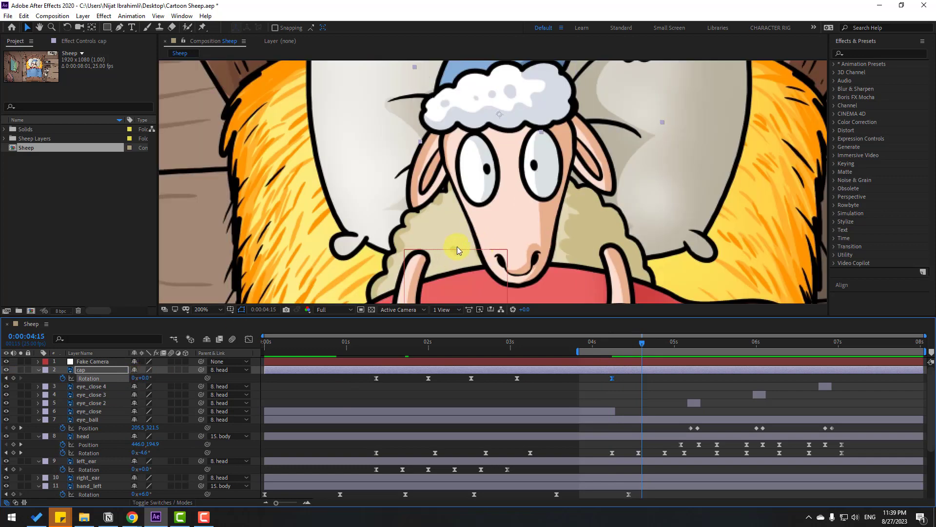
scroll(590, 182, "down", 2)
key("v")
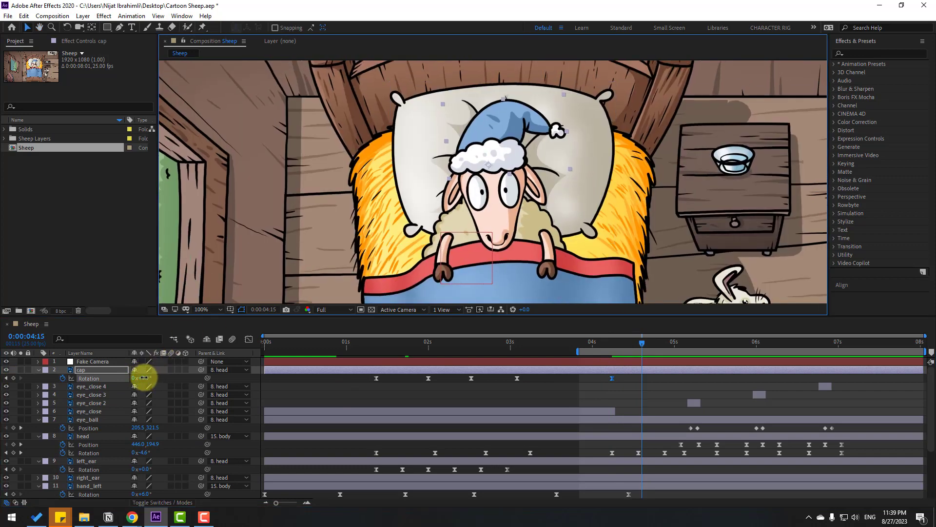
left_click_drag(144, 377, 142, 377)
Tilt the cap slightly at 4:22, swing it back at 5:13, and to -10° at 5:22.
left_click_drag(645, 343, 664, 344)
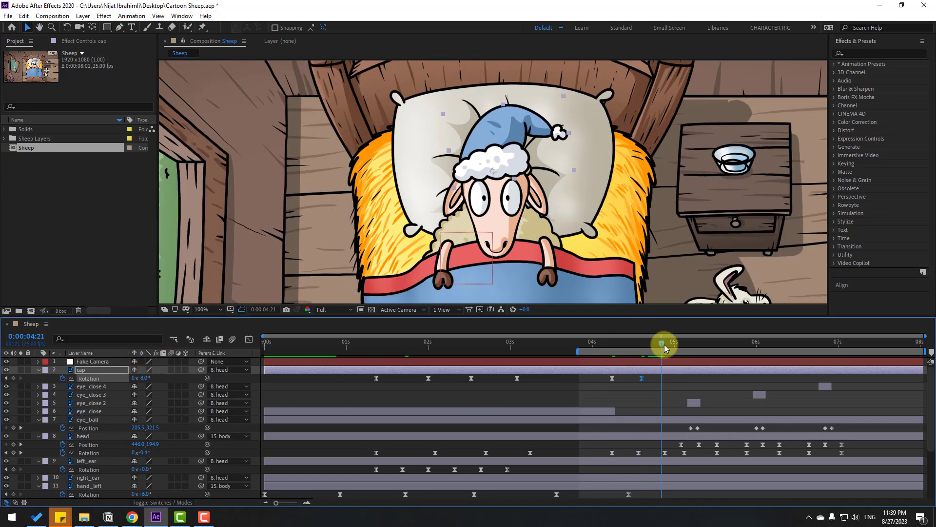
left_click_drag(141, 378, 146, 378)
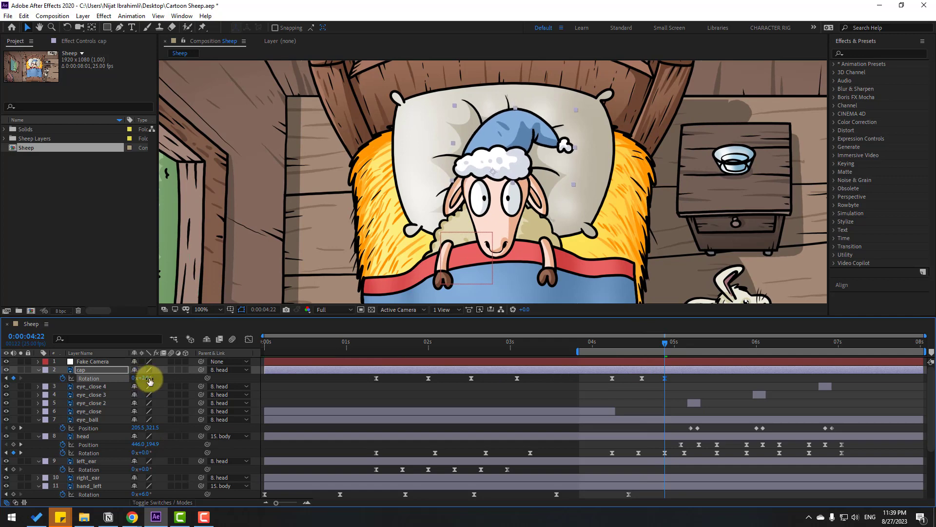
key("space")
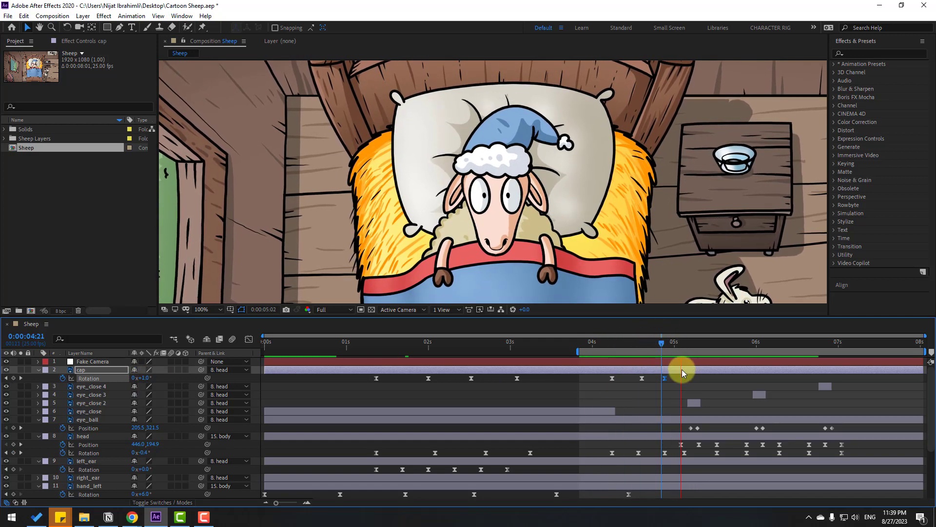
key("space")
left_click_drag(666, 343, 719, 344)
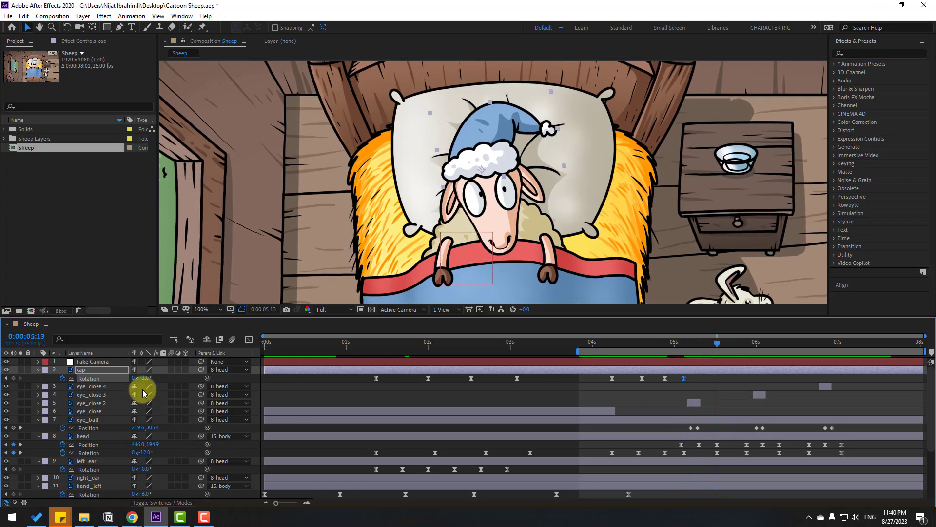
left_click_drag(145, 378, 136, 376)
left_click(688, 343)
left_click_drag(695, 344, 780, 343)
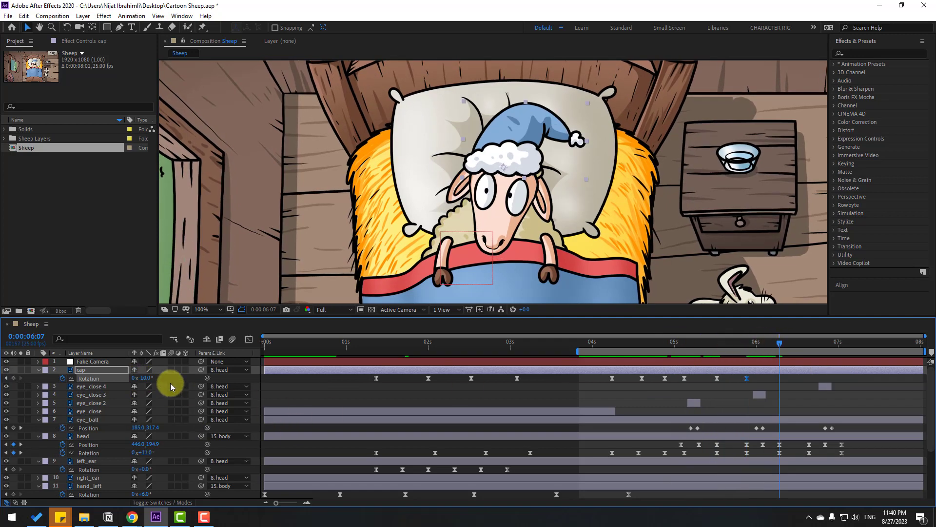
Swing the cap to +7° at 6:07, key it at 6:16, and return it to 0° at 7:01.
left_click_drag(145, 380, 155, 382)
left_click_drag(742, 343, 809, 345)
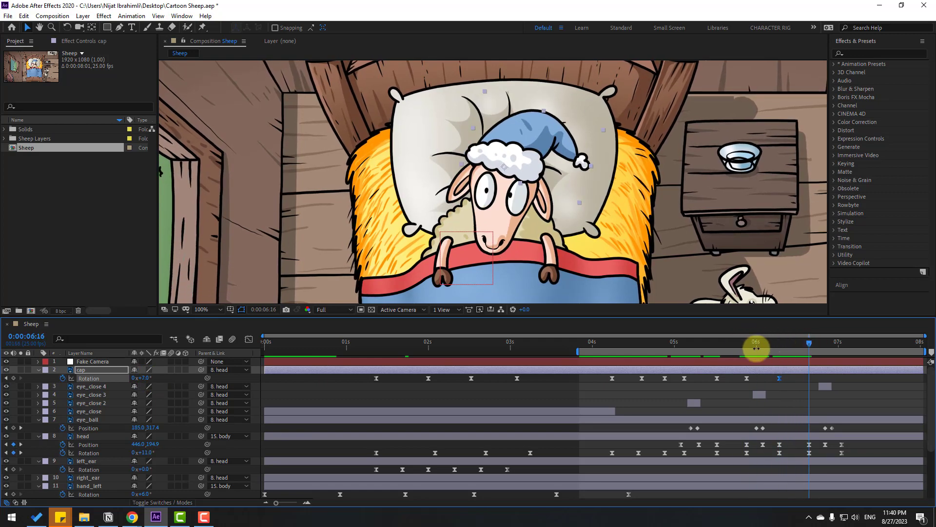
left_click(13, 378)
left_click_drag(820, 345, 844, 352)
left_click(131, 382)
left_click(144, 379)
type("0")
key("Return")
scroll(642, 229, "down", 1)
key("space")
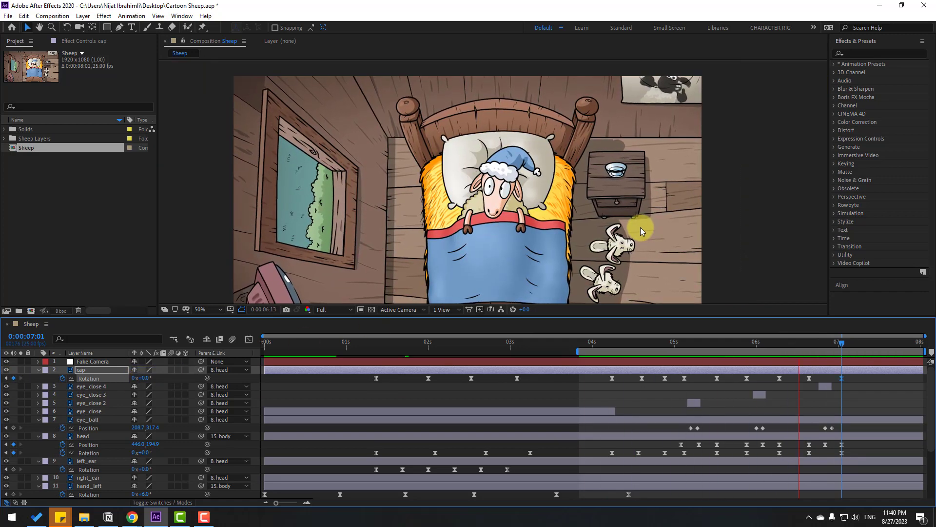
Start body Rotation keyframes at 5:03 and set -3° at about 5:13.
left_click(640, 228)
left_click(687, 341)
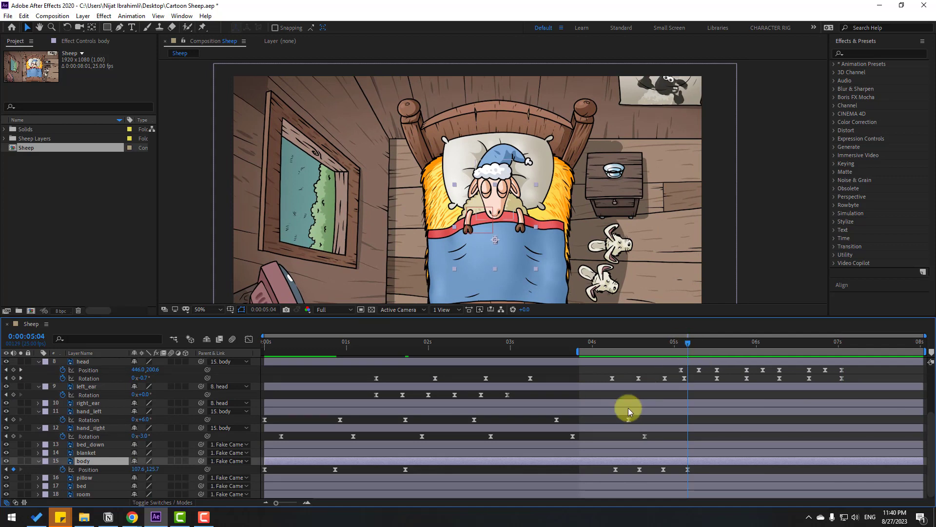
key("shift+r")
left_click(684, 342)
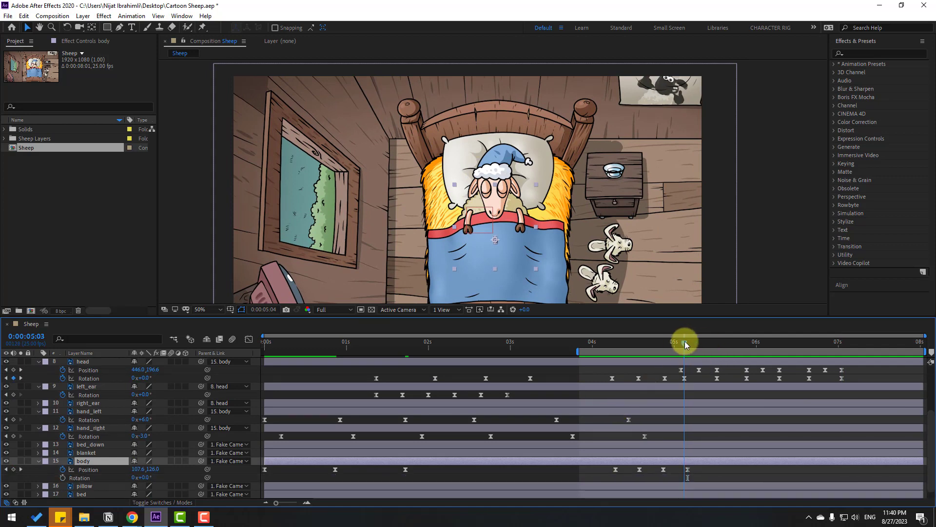
left_click(62, 478)
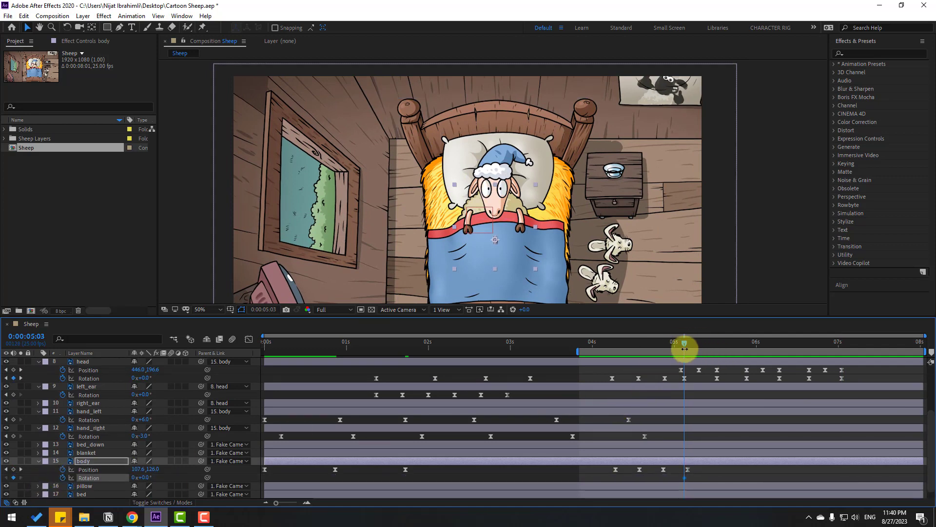
left_click_drag(687, 341, 722, 346)
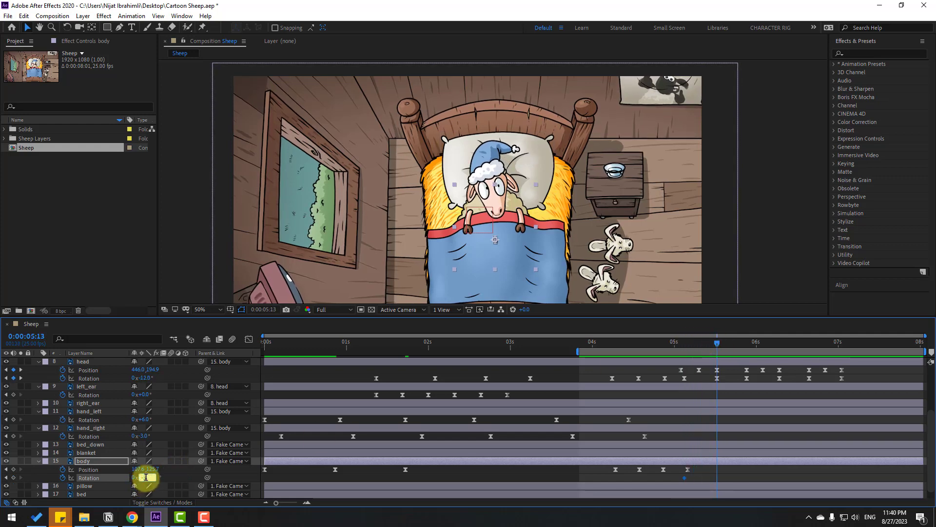
type("-3")
key("Return")
Correct the body rotation at 5:13 to -2° and add a Rotation keyframe at 5:22.
left_click_drag(683, 343, 716, 350)
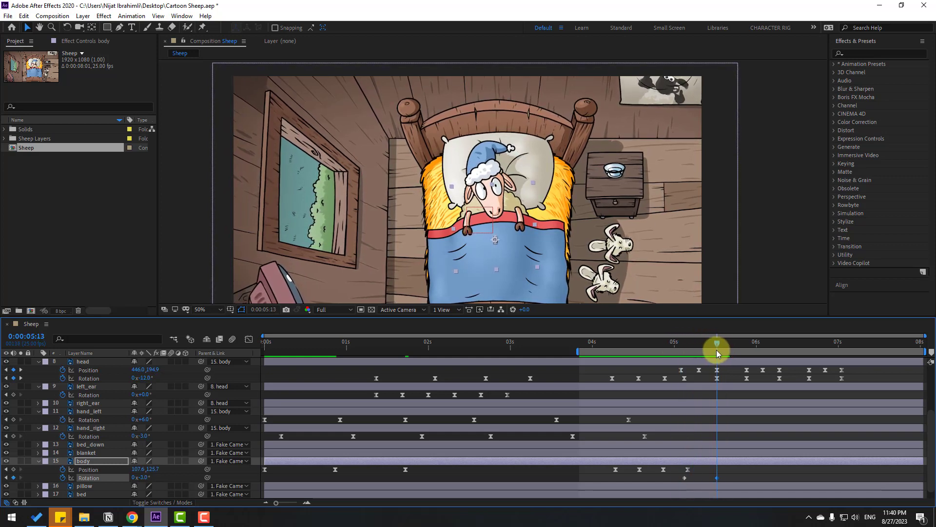
left_click(146, 478)
type("-2")
key("Return")
left_click_drag(645, 343, 747, 347)
left_click_drag(129, 480, 129, 480)
left_click(13, 477)
Rock the body to +5° at 6:07, key it at 6:16, and return to 0° at 7:01.
left_click_drag(753, 344, 780, 347)
left_click_drag(142, 481, 142, 480)
left_click(142, 481)
type("5")
key("Return")
left_click_drag(720, 341, 809, 350)
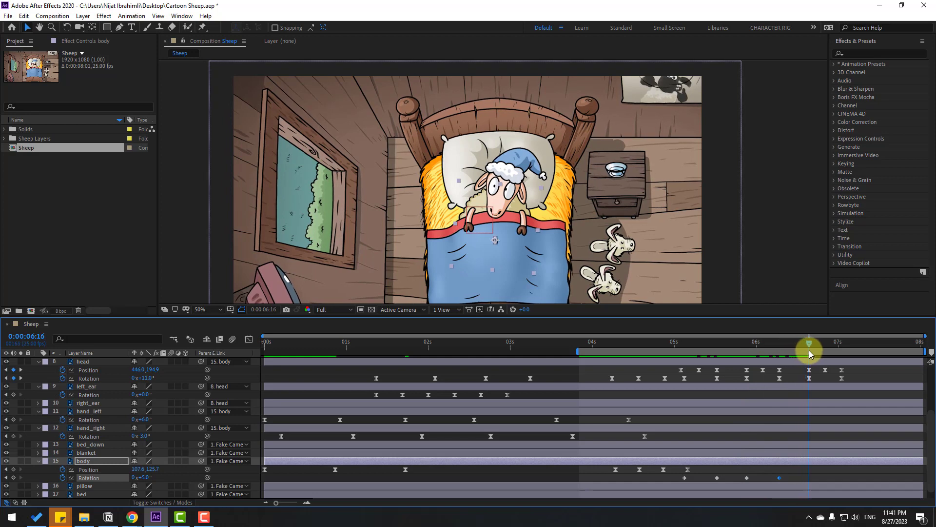
left_click(13, 478)
key("shift+Page_Down")
left_click(145, 478)
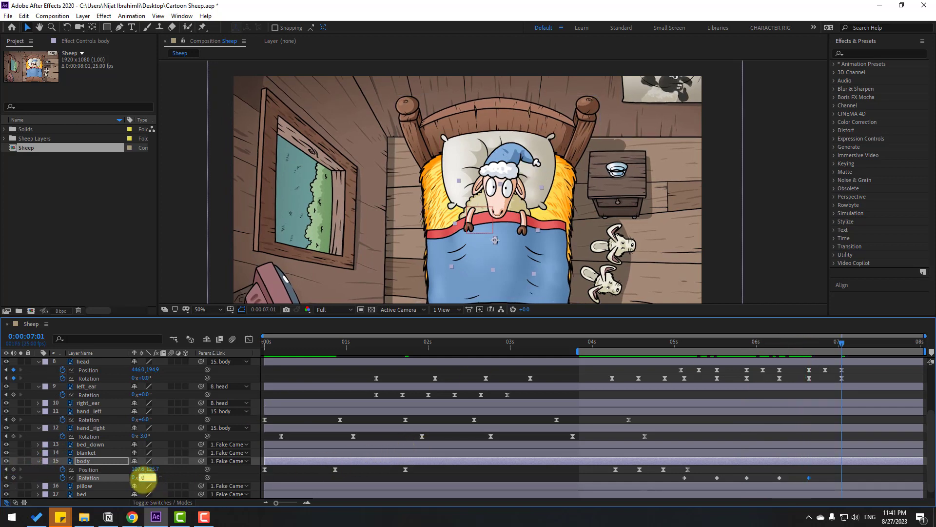
type("0")
key("Return")
Apply Easy Ease to all six body Rotation keyframes and preview the rocking.
left_click_drag(858, 476, 683, 481)
right_click(685, 479)
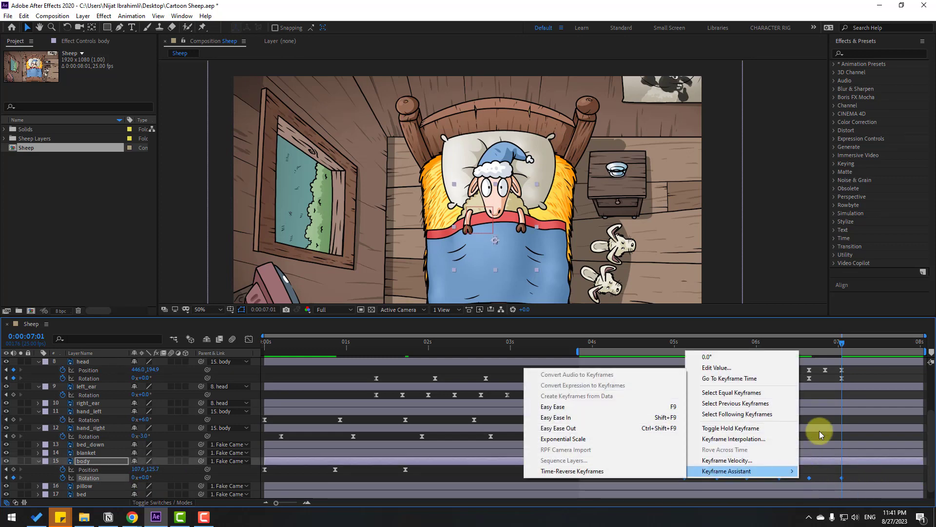
left_click(597, 407)
key("space")
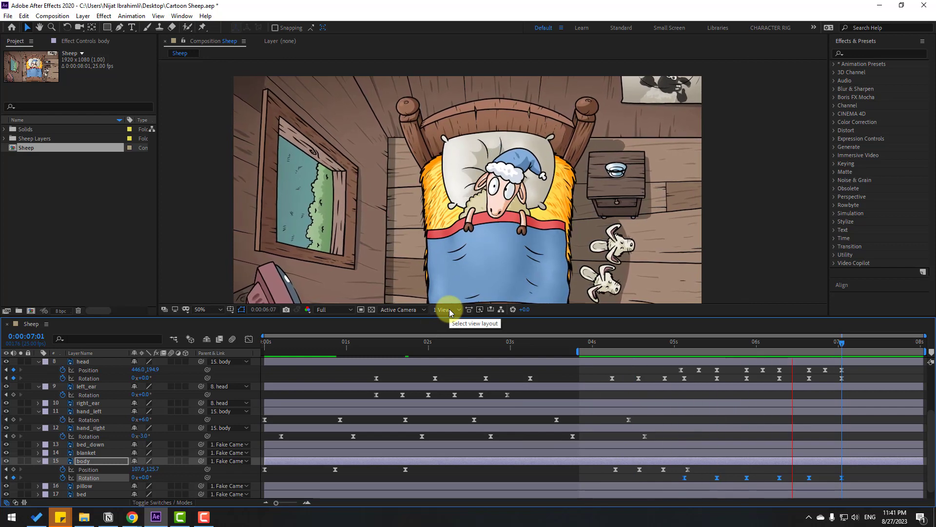
key("space")
Place a body Position keyframe at 5:03 and nudge the body down at 5:09.
left_click_drag(656, 342, 686, 342)
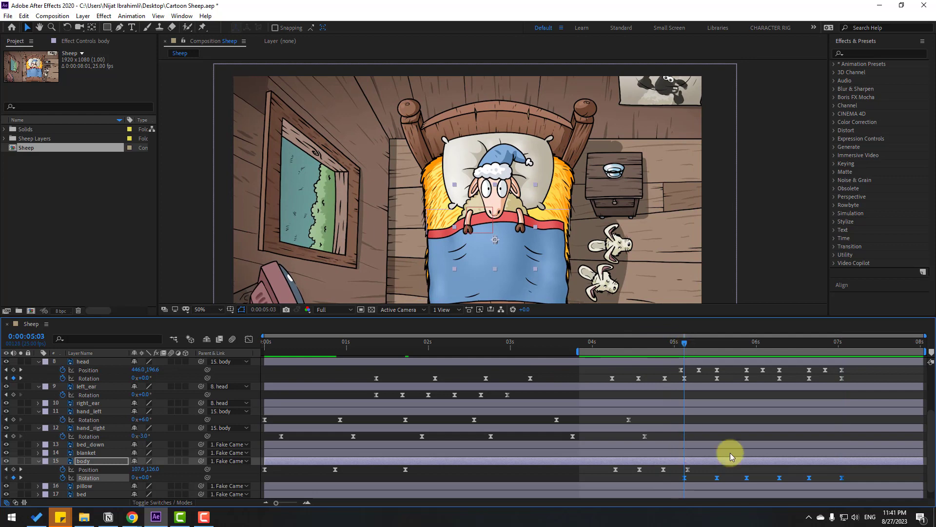
left_click_drag(688, 470, 685, 469)
left_click(725, 414)
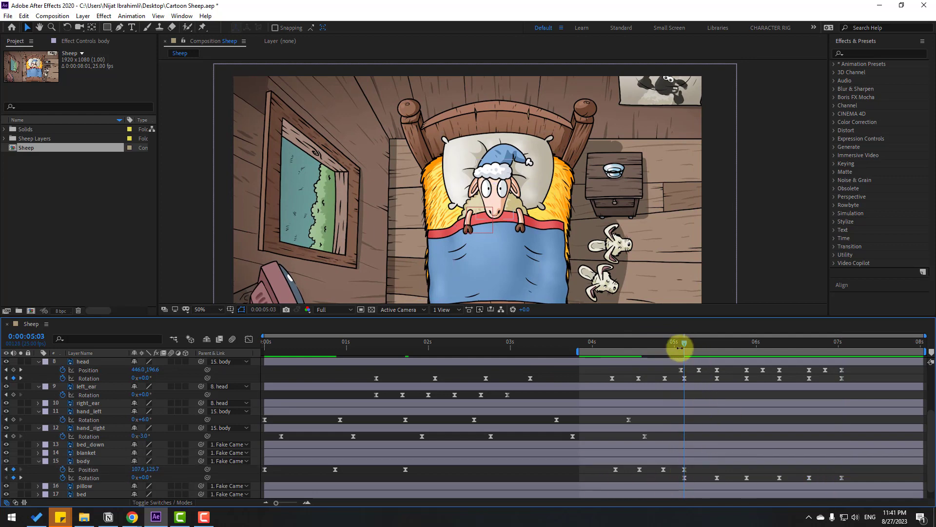
left_click_drag(687, 341, 700, 344)
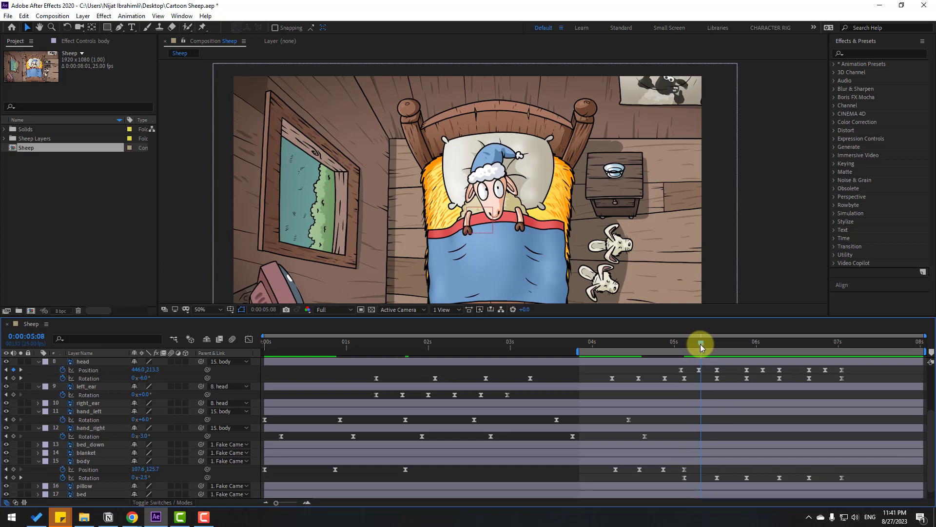
left_click(709, 460)
key("Page_Down")
key("Down")
key("Down")
key("Down")
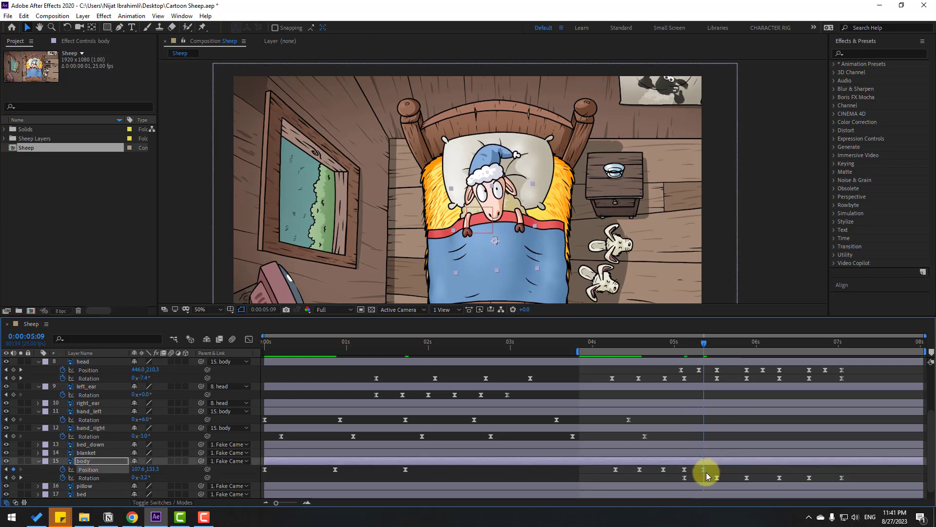
Return the body to its resting position with a Position keyframe near 5:13.
left_click_drag(706, 344, 718, 344)
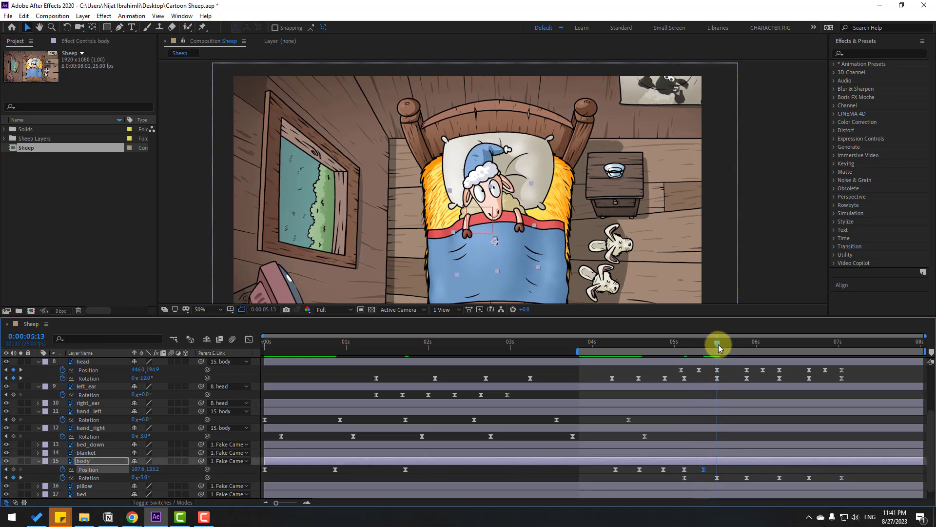
left_click(704, 469)
key("ctrl+c")
key("ctrl+v")
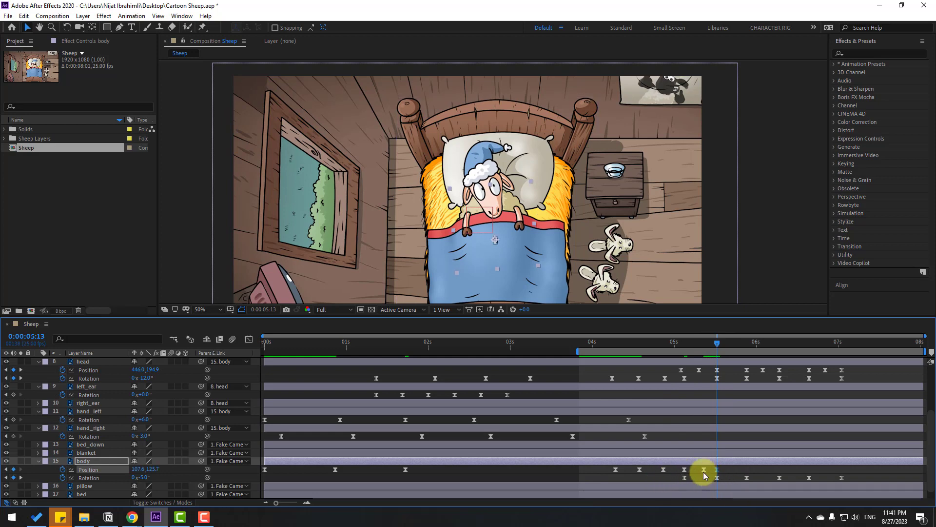
left_click_drag(705, 470, 697, 469)
Preview the body bob from just after 5 seconds, then paste the three keyframes at 5:22 and 6:16.
left_click_drag(576, 353, 621, 353)
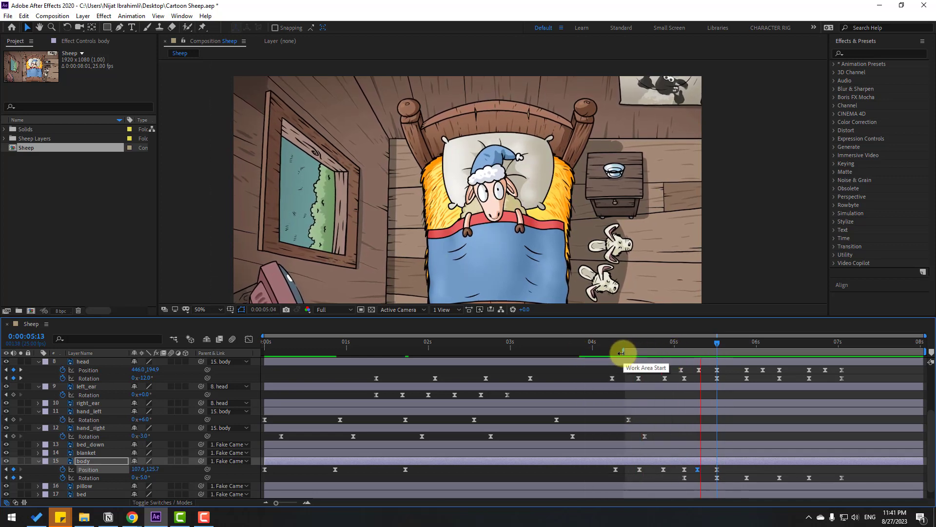
key("space")
key("space")
key("space")
left_click_drag(727, 473, 668, 467)
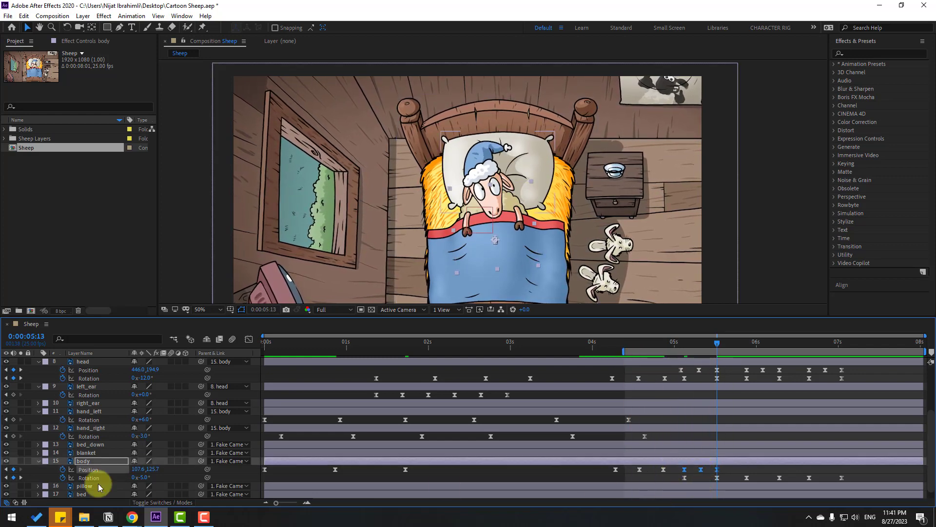
left_click_drag(731, 342, 746, 344)
key("ctrl+v")
left_click(809, 344)
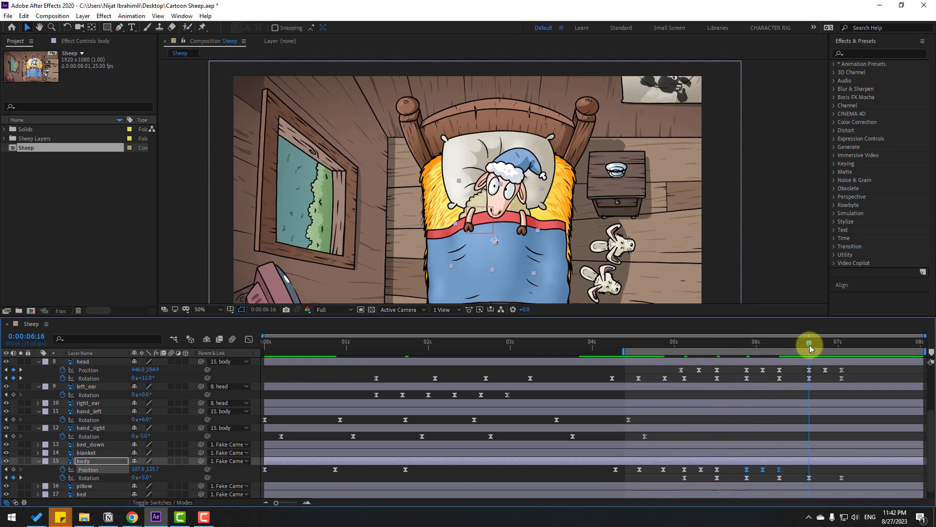
key("ctrl+v")
scroll(553, 263, "up", 2)
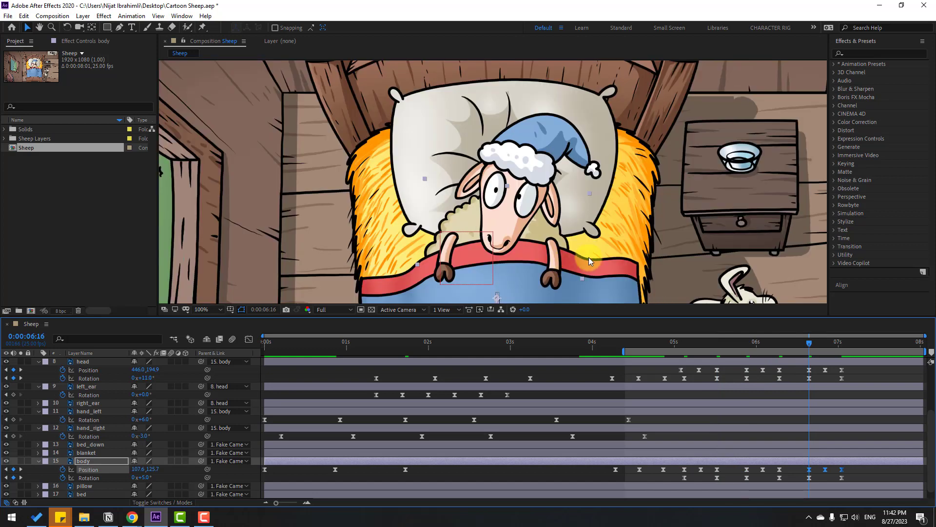
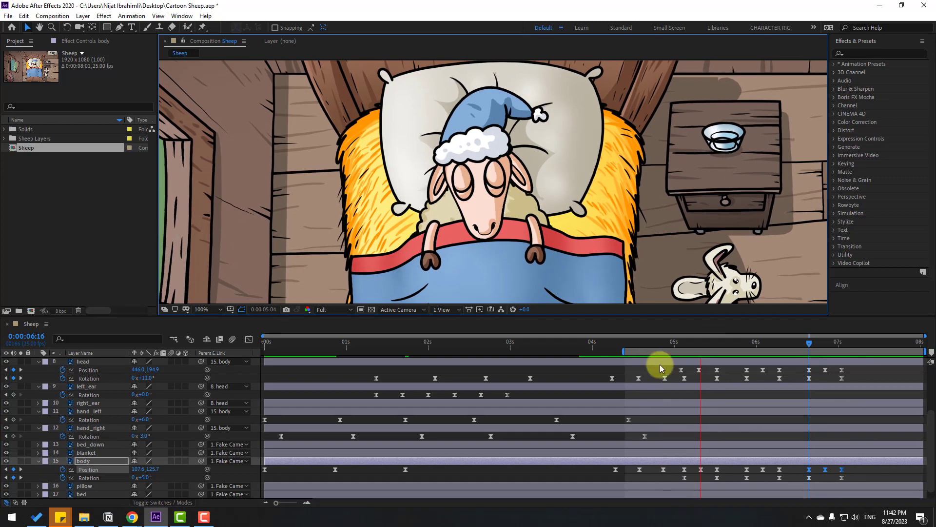
Stop the preview at 0:00:04:16.
left_click(644, 340)
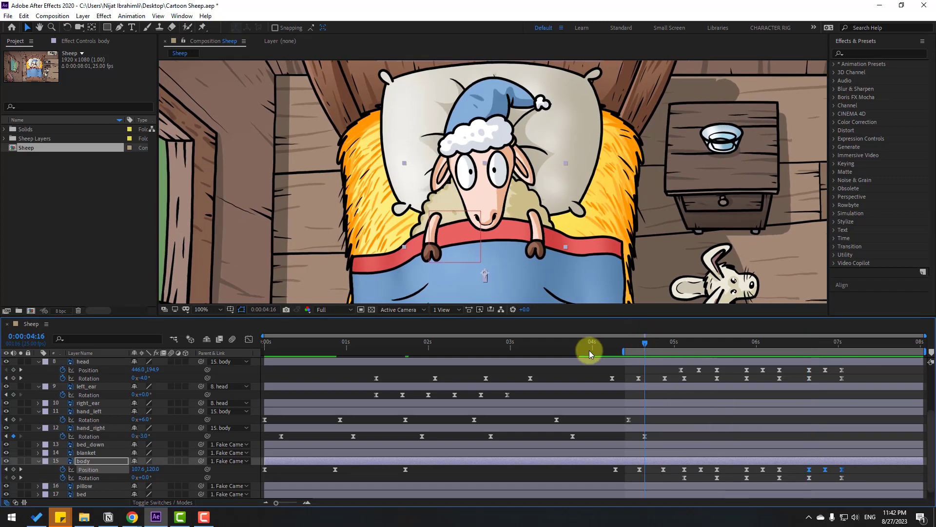
Select hand_right and hand_left and set Rotation keyframes on both paws at 5:03.
left_click(576, 374)
left_click(537, 242)
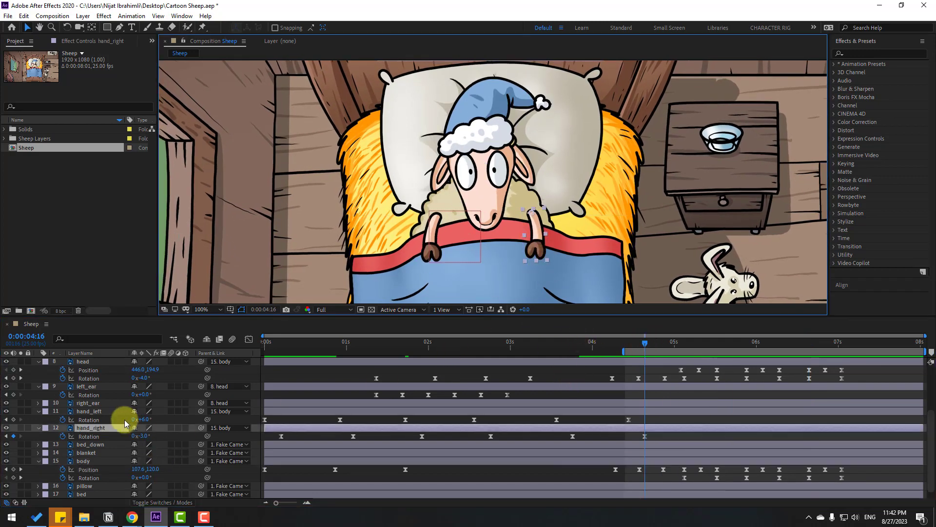
left_click(91, 412, "shift")
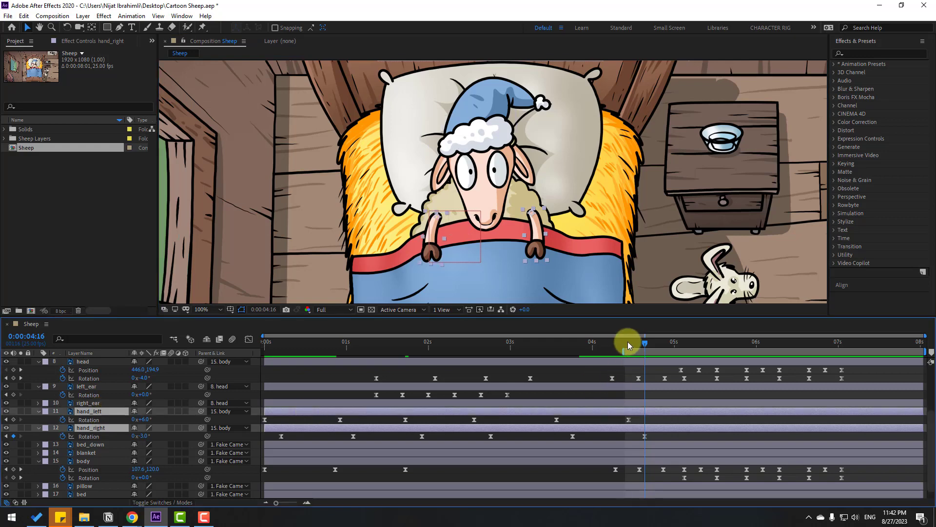
left_click_drag(628, 342, 684, 342)
left_click(14, 419)
left_click(13, 436)
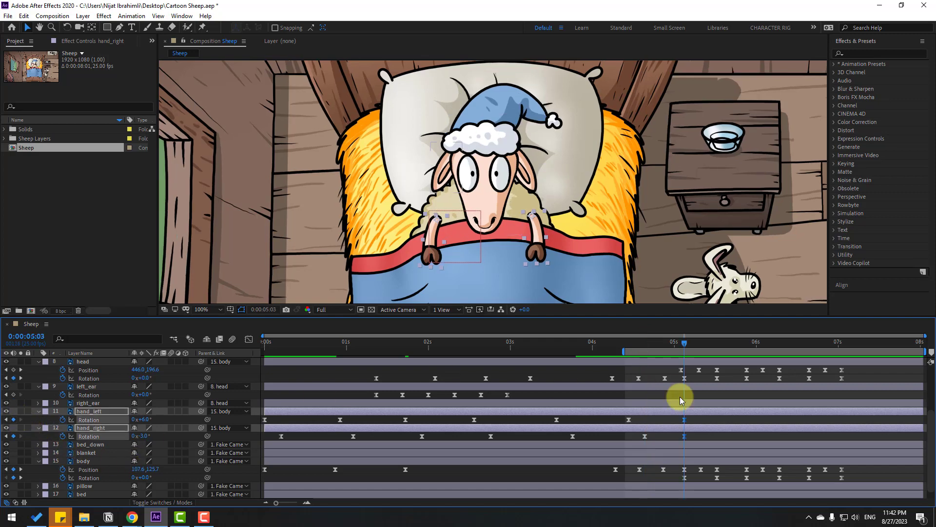
Rotate both paws at 5:13 and scrub back to check the motion near 5:04.
left_click_drag(689, 340, 717, 344)
left_click(297, 421)
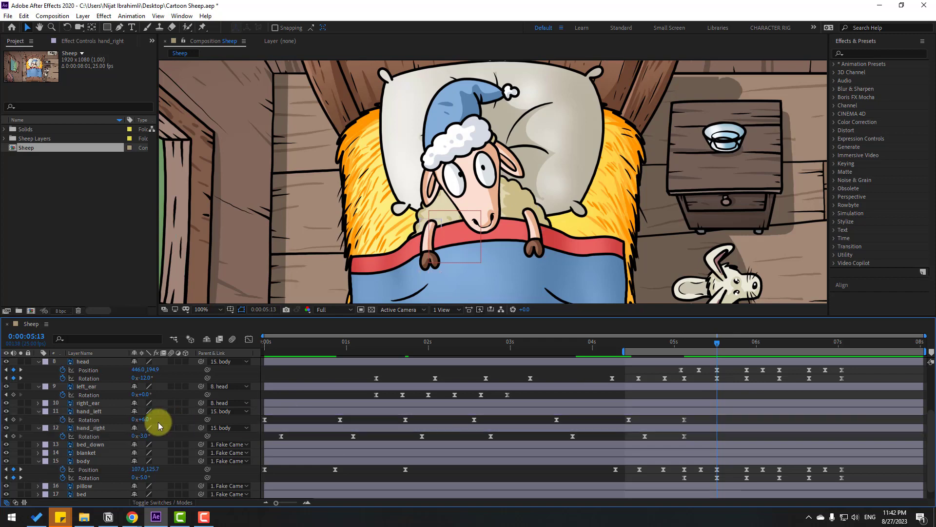
left_click_drag(143, 420, 133, 436)
left_click_drag(672, 341, 721, 345)
Key a right-paw rotation at 5:19, nudge it slightly earlier, and preview the paws.
key("Page_Down")
key("Page_Down")
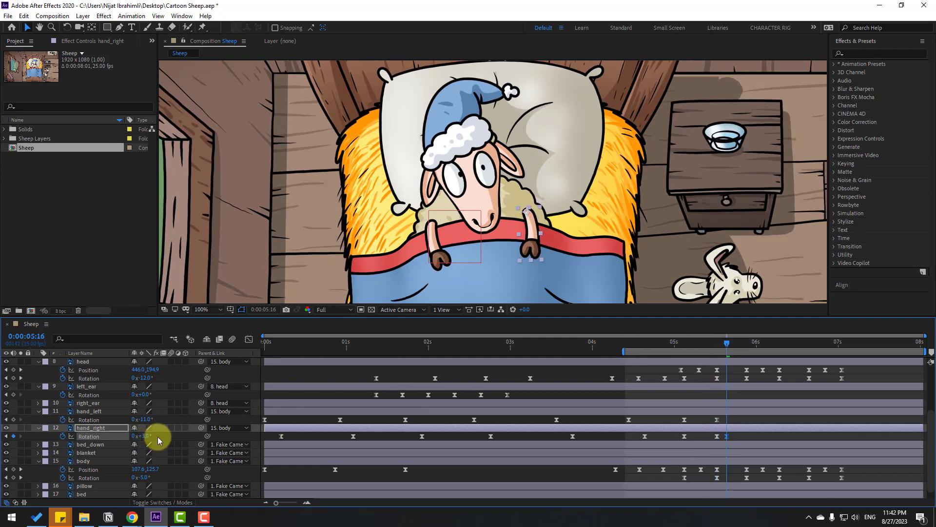
key("Page_Down")
key("Page_Down")
key("Page_Down")
left_click_drag(148, 436, 141, 436)
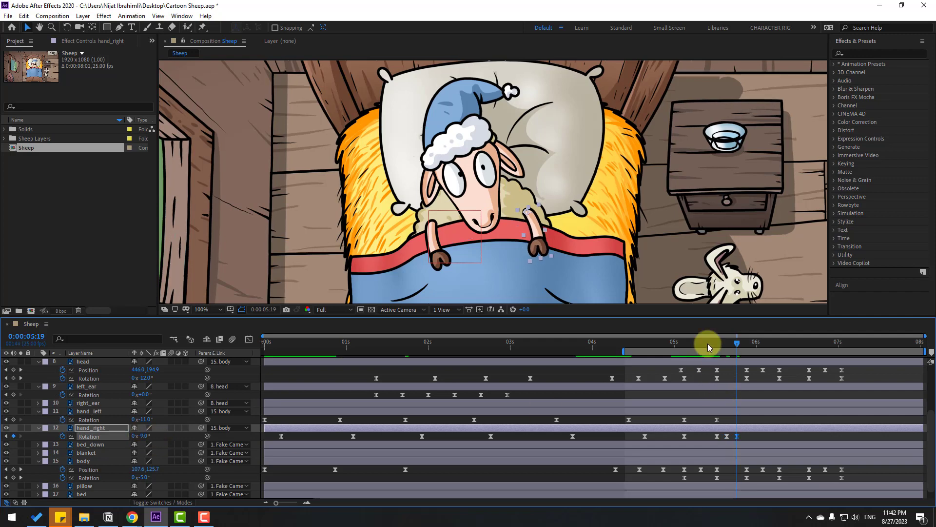
left_click_drag(716, 436, 724, 436)
key("space")
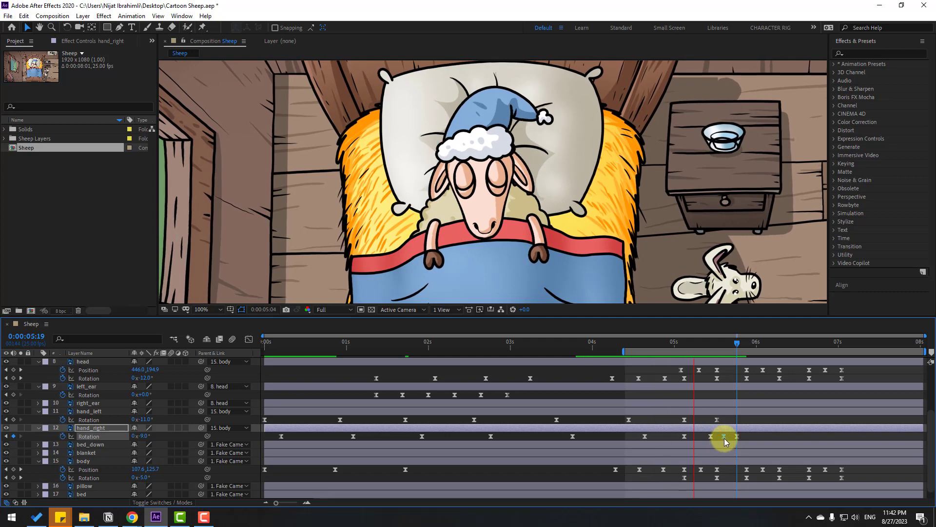
key("space")
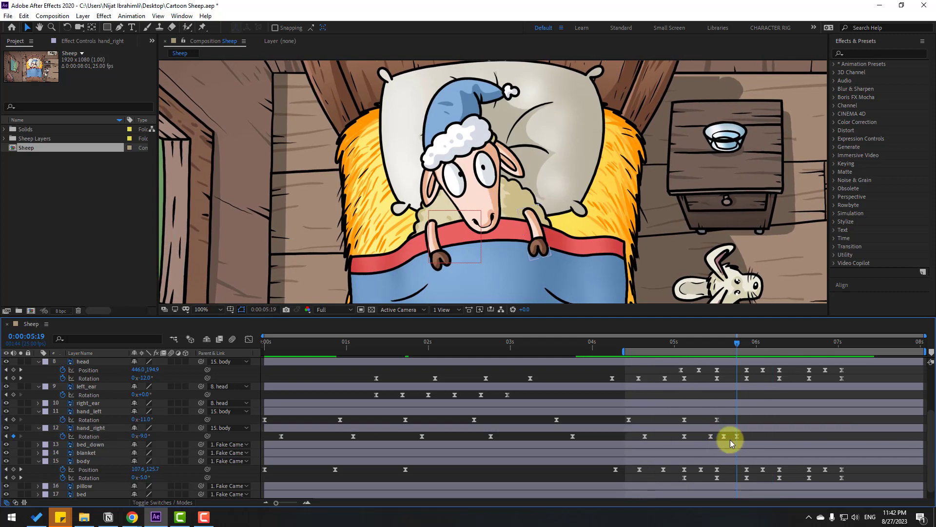
Select the right paw's last three rotation keyframes and preview the retimed motion.
left_click_drag(705, 433, 750, 437)
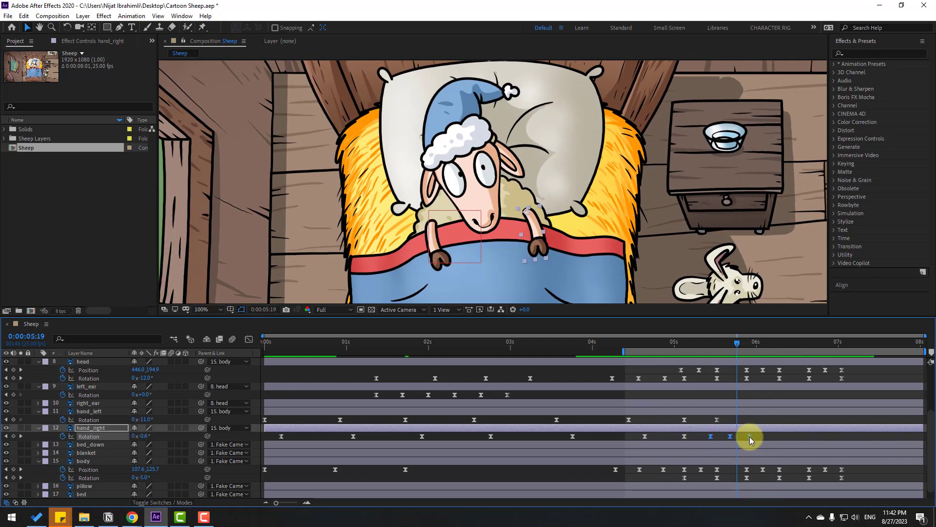
key("space")
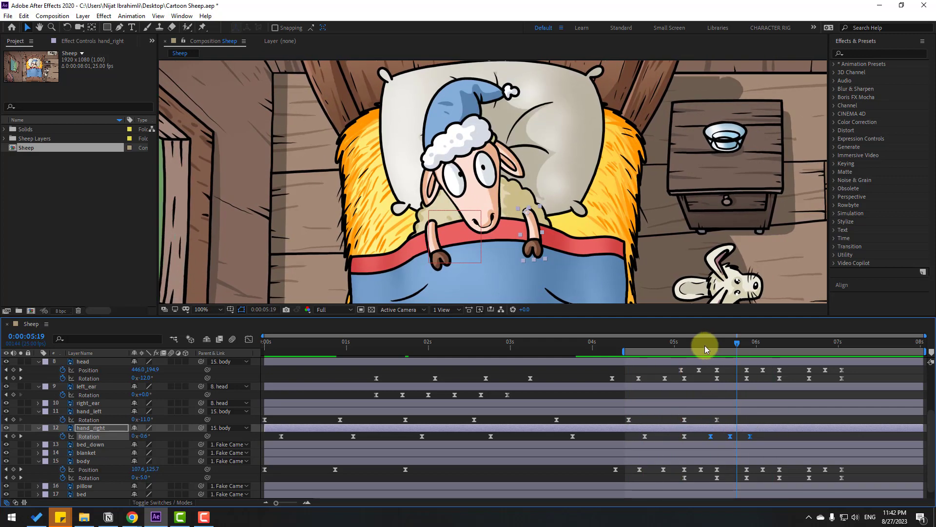
left_click(716, 344)
left_click(97, 412)
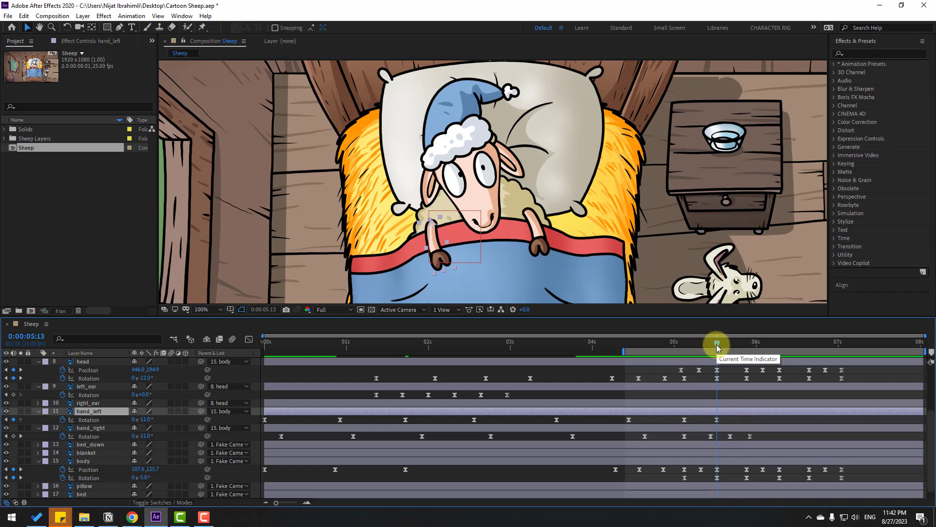
Key the left paw's rotation at -3° on 5:19 and -12° on 5:24.
left_click_drag(717, 345, 736, 344)
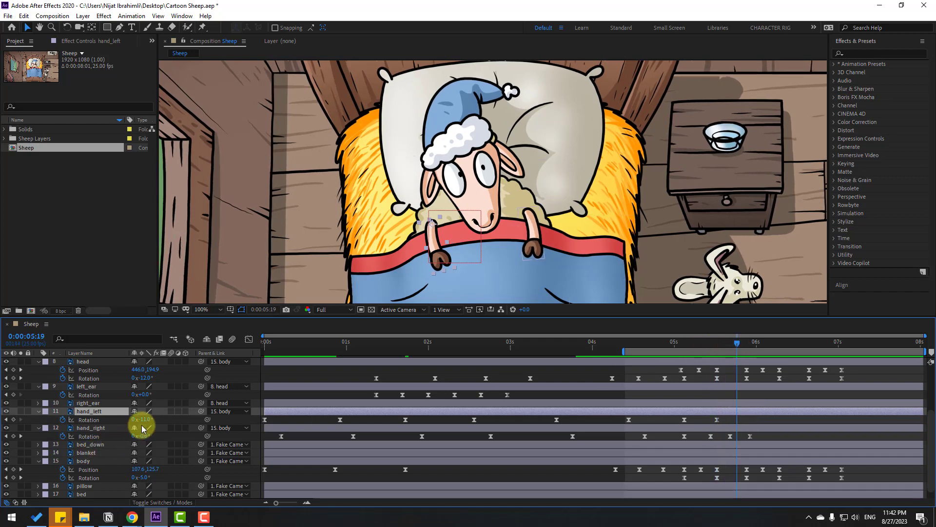
left_click_drag(149, 422, 153, 419)
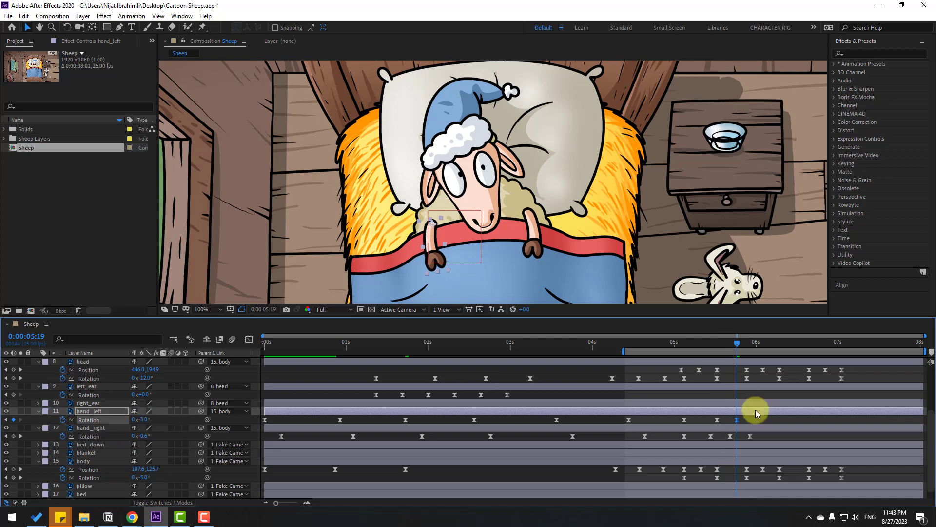
left_click_drag(703, 347, 753, 346)
left_click_drag(142, 418, 145, 423)
left_click(744, 421)
Preview the animation, then move the playhead to 0:00:06:04.
key("space")
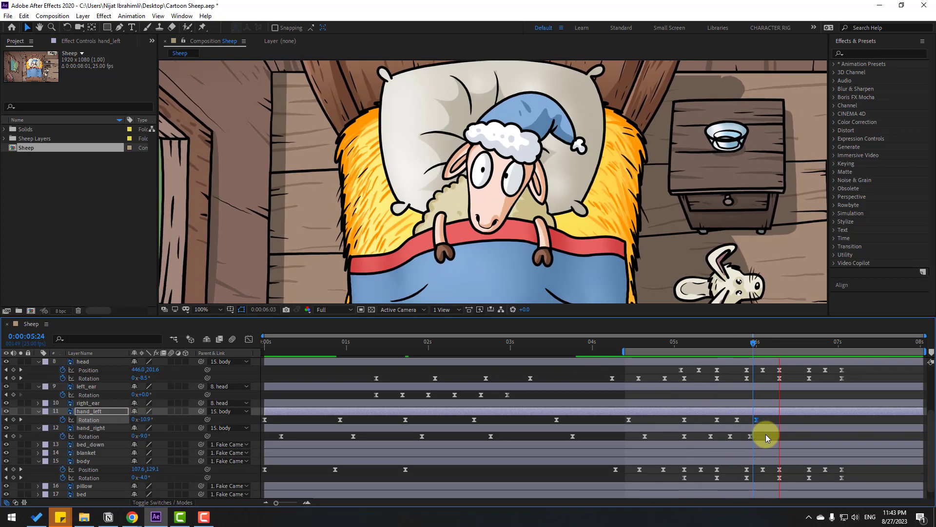
scroll(387, 270, "down", 2)
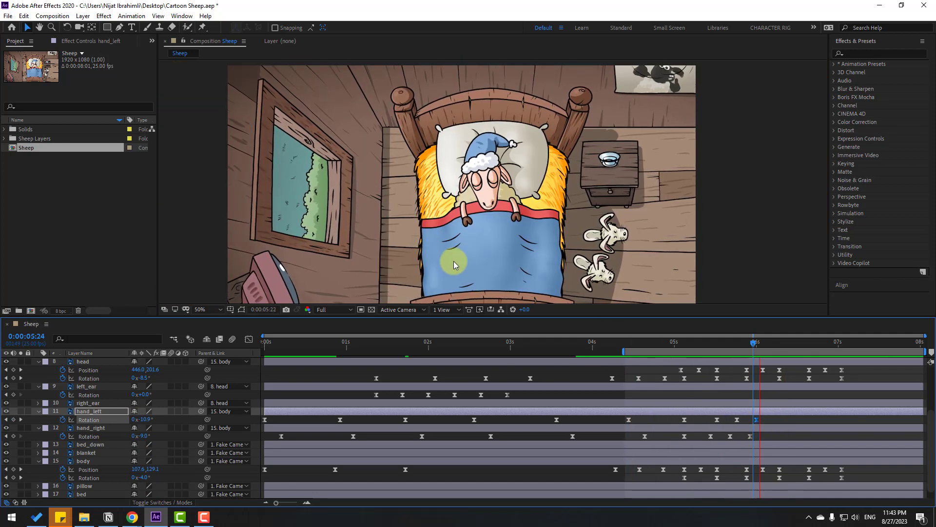
scroll(453, 261, "up", 4)
left_click(748, 341)
scroll(631, 238, "down", 2)
left_click_drag(747, 342, 769, 341)
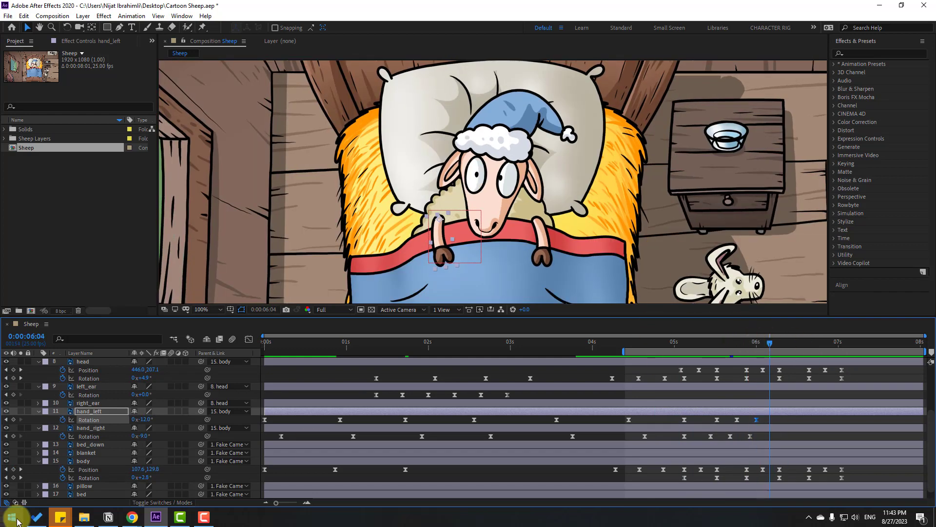
Add Rotation keyframes to both paws at 6:04 and tilt the right paw slightly at 6:12.
left_click(22, 433)
left_click(14, 420)
left_click(13, 436)
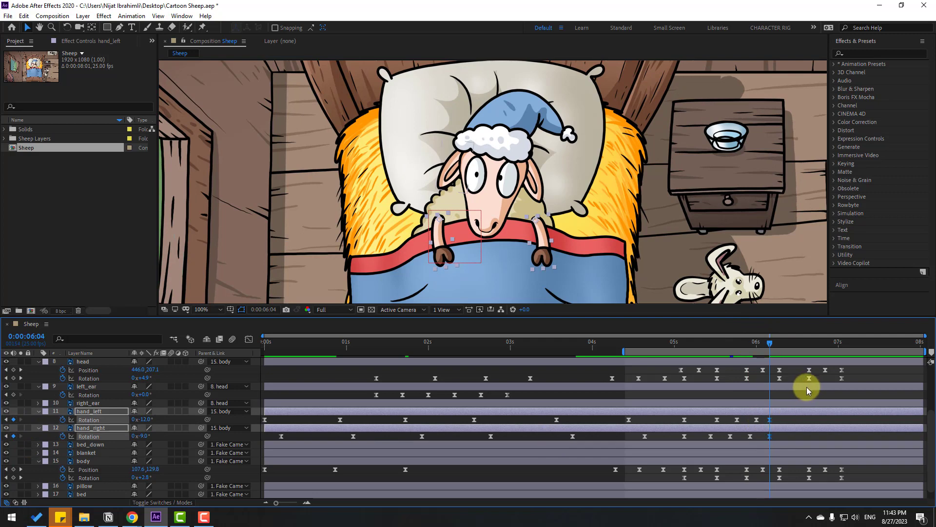
left_click_drag(772, 344, 795, 343)
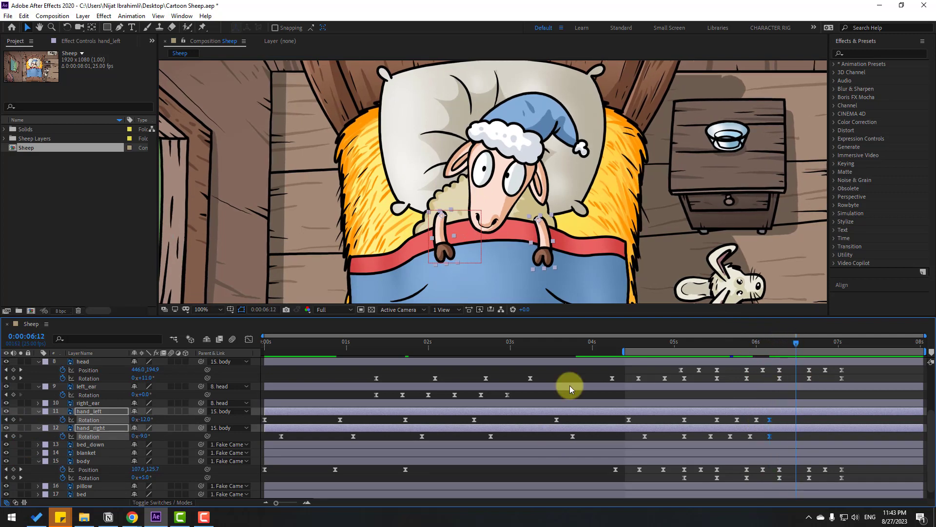
left_click_drag(143, 436, 200, 422)
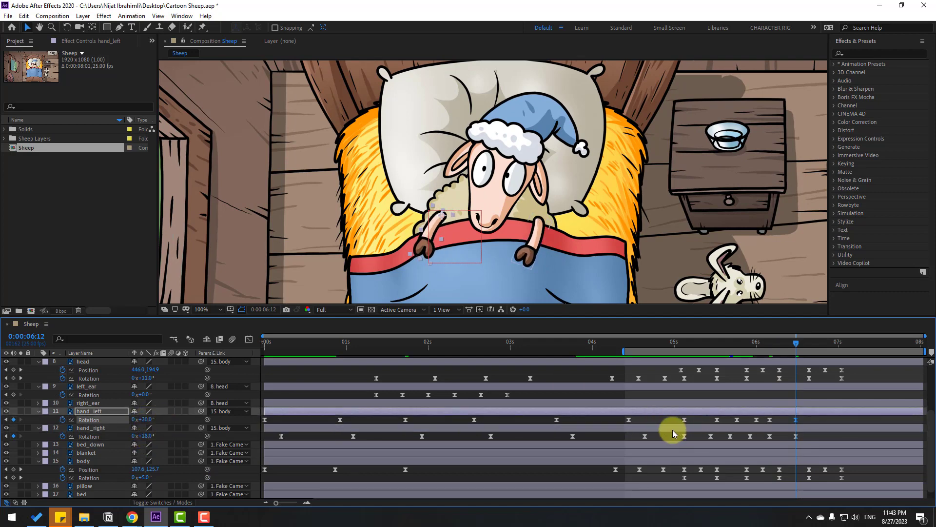
Key the left paw's rotation at 6:16, then stretch and shift its last keyframes two frames earlier.
key("k")
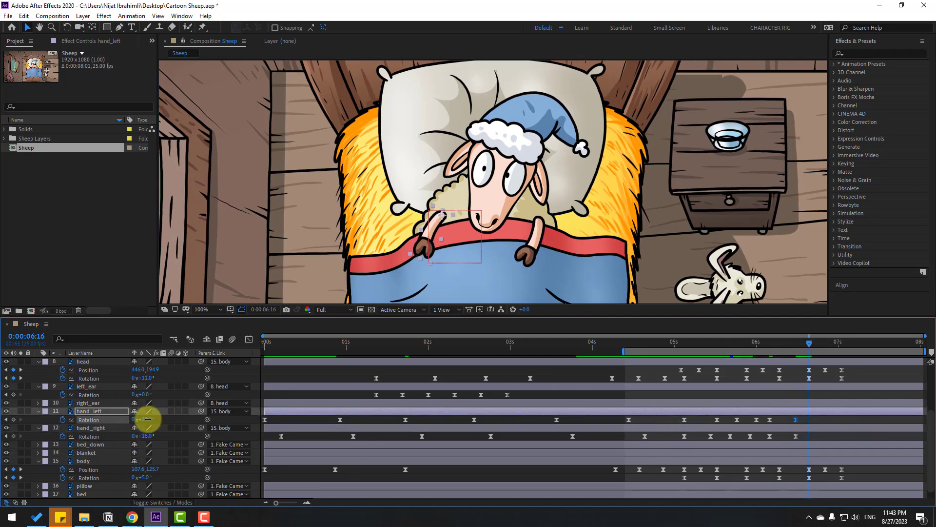
left_click_drag(148, 418, 151, 419)
key("Page_Down")
key("Page_Down")
key("Page_Down")
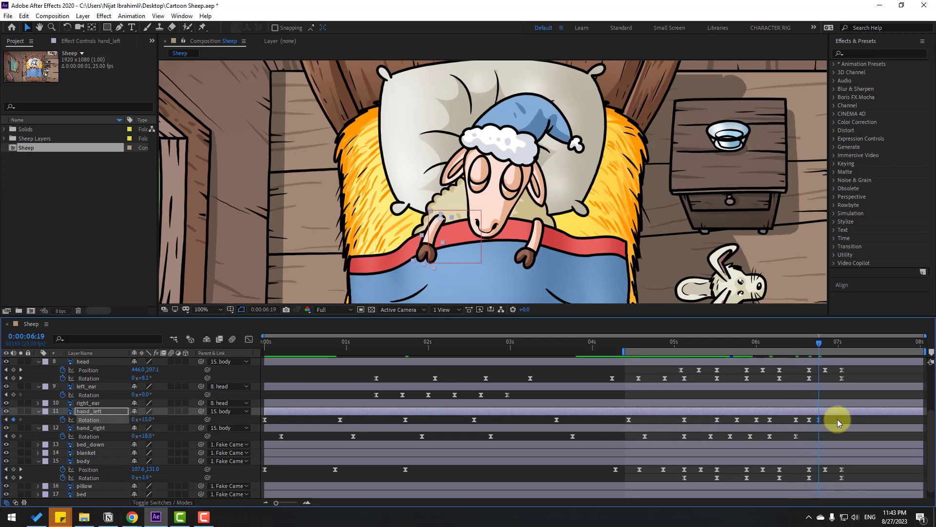
left_click_drag(838, 420, 789, 420)
mouse_move(755, 345)
left_mouse_down()
mouse_move(812, 348)
mouse_move(770, 351)
left_mouse_up()
Preview the waggle and step through 6:09–6:13 to check the paw pose.
key("space")
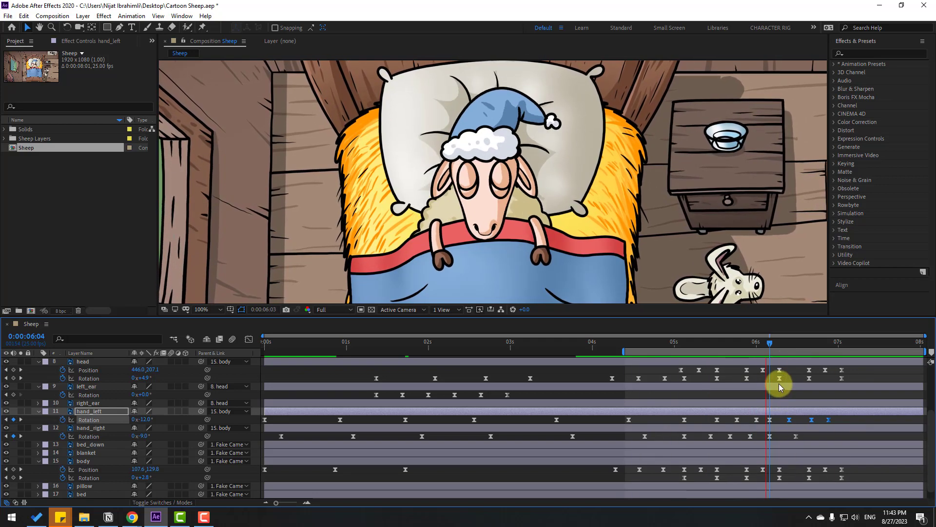
left_click(787, 341)
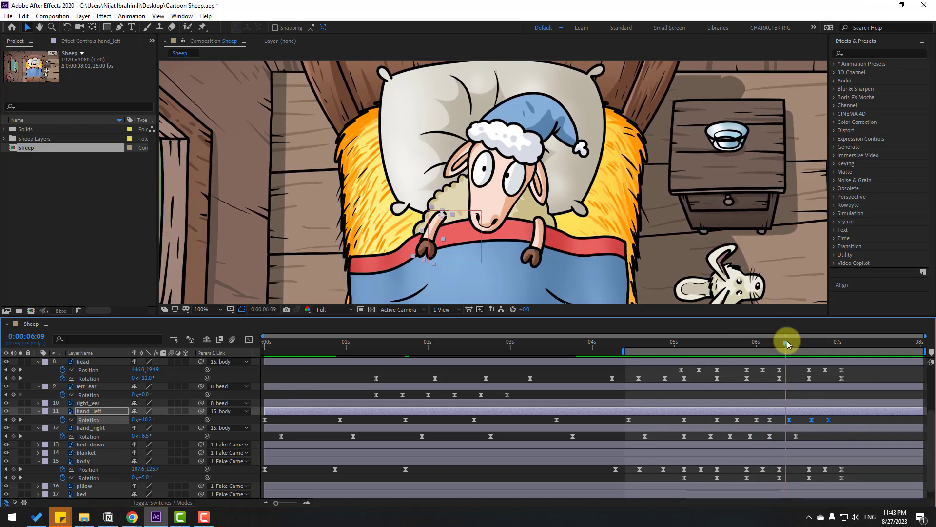
key("Page_Down")
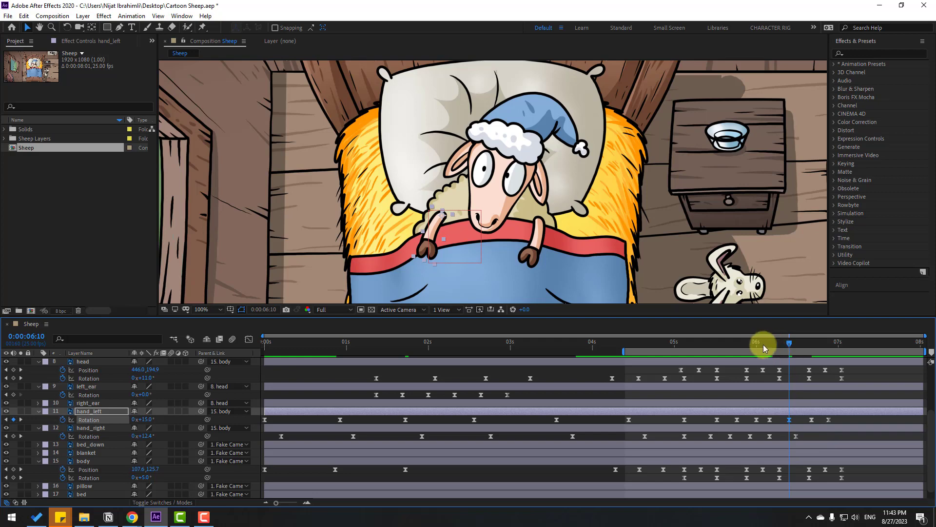
left_click_drag(763, 346, 812, 344)
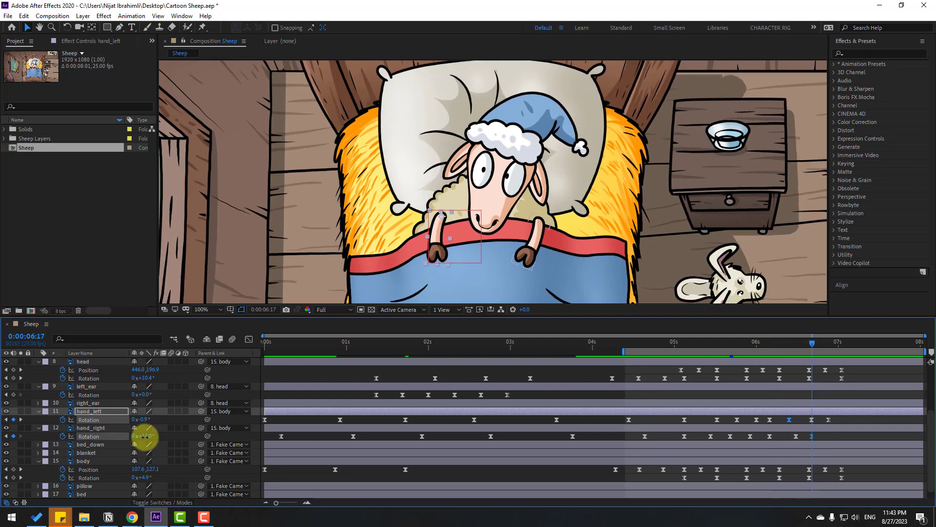
Set the right paw to +9.0° and key another right-paw rotation at 6:24.
left_click_drag(143, 436, 143, 436)
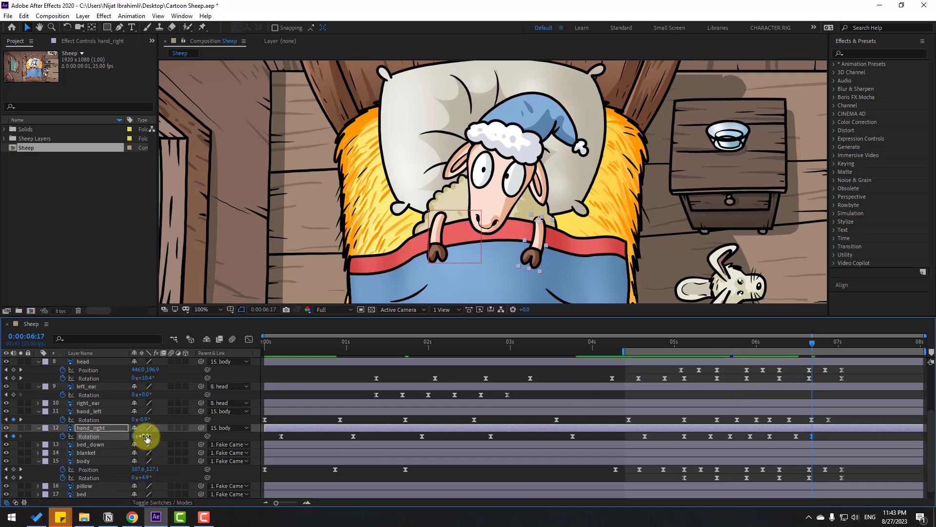
left_click_drag(810, 345, 836, 343)
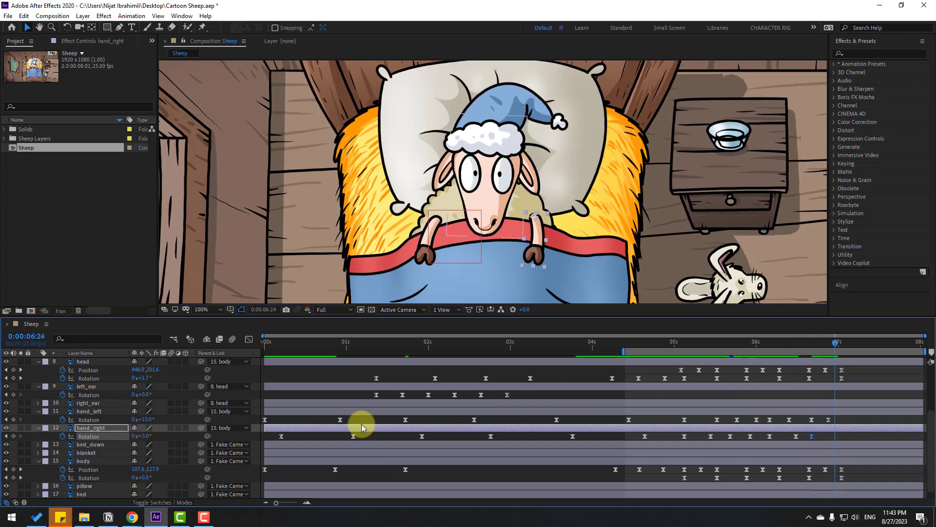
left_click_drag(145, 435, 148, 435)
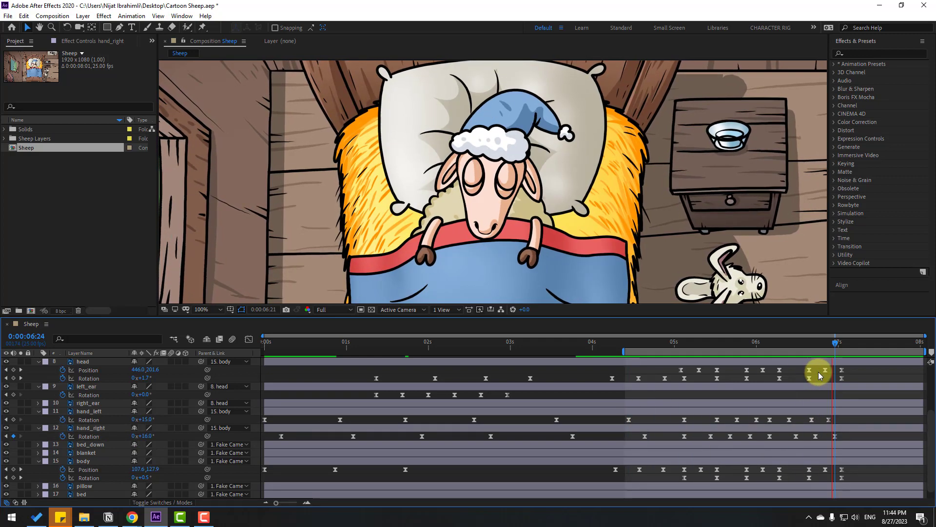
left_click_drag(800, 340, 844, 340)
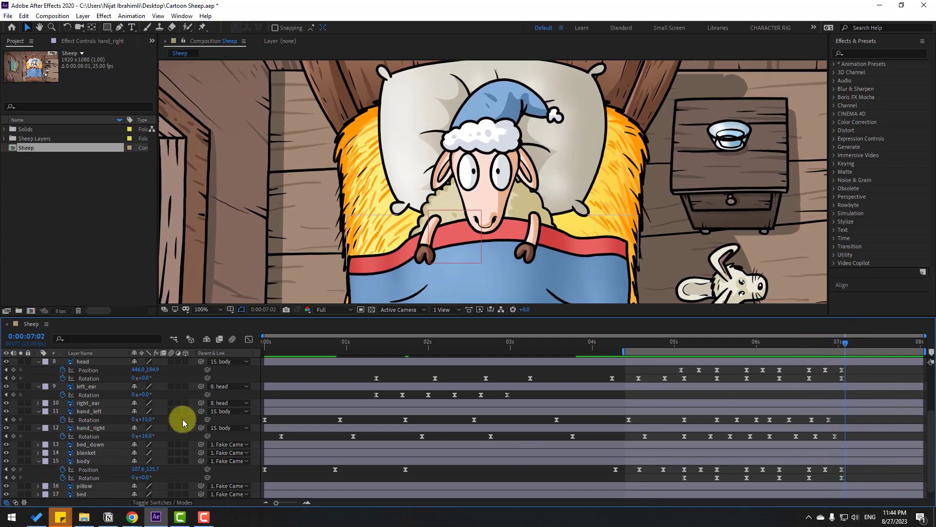
Add Rotation keyframes on both paws at 7:02 and tilt the left paw to -11° at 7:08.
left_click(13, 419)
left_click(14, 436)
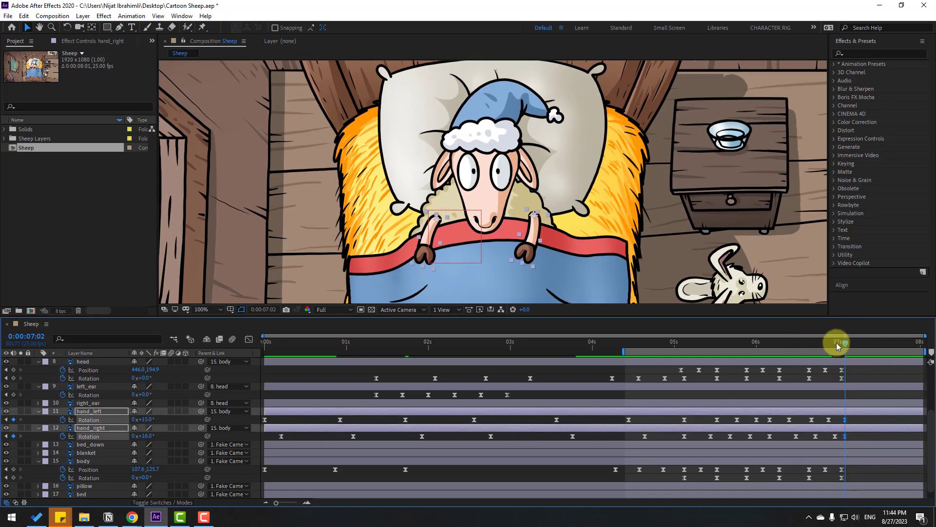
left_click_drag(836, 343, 866, 344)
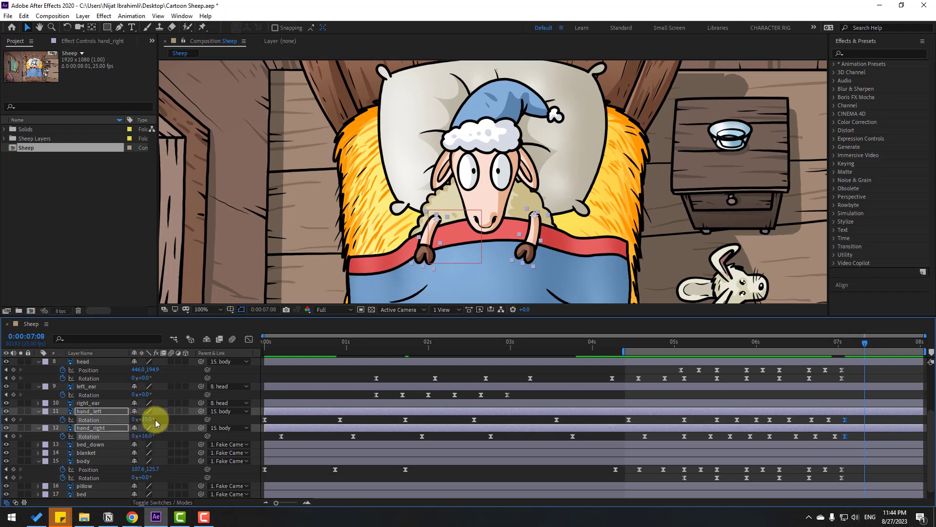
mouse_move(156, 422)
left_mouse_down()
mouse_move(138, 417)
mouse_move(141, 436)
mouse_move(132, 436)
mouse_move(156, 420)
mouse_move(153, 435)
mouse_move(141, 420)
left_mouse_up()
key("shift+Page_Down")
key("shift+Page_Down")
Return both paws to 0° rotation at 7:24 and shift those final keyframes earlier.
left_click_drag(852, 350, 918, 350)
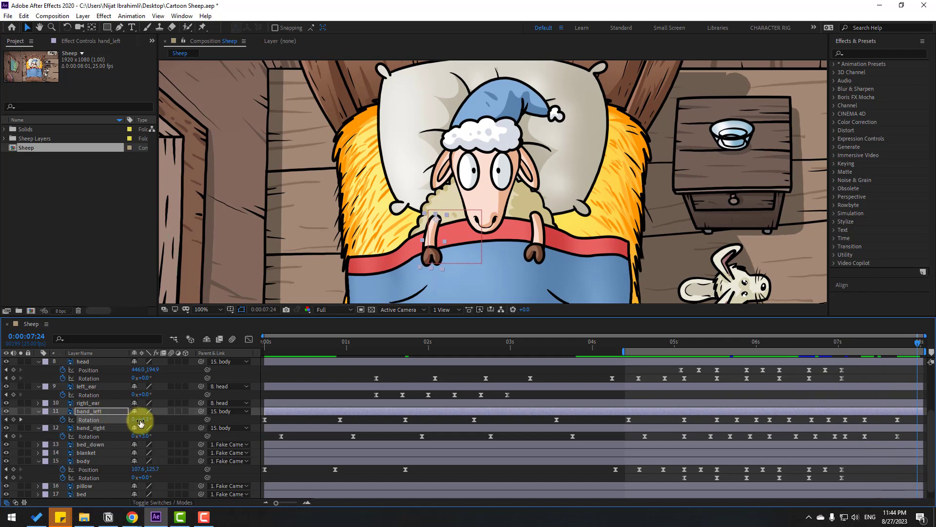
key("Return")
left_click(147, 436)
type("0")
key("Return")
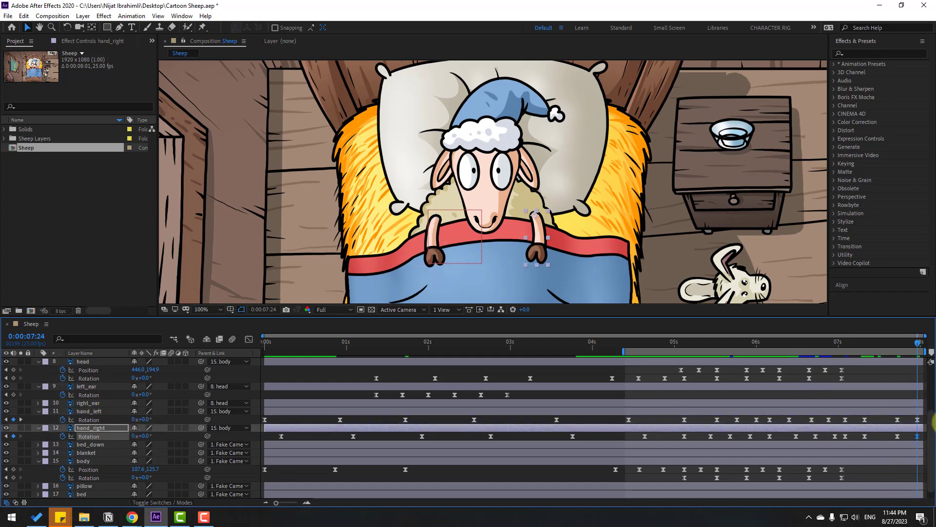
mouse_move(897, 420)
left_mouse_down()
mouse_move(884, 420)
mouse_move(888, 437)
mouse_move(920, 440)
left_mouse_up()
left_click_drag(918, 436, 908, 437)
Refine the left paw's rotation at 7:08, start the work area at 7 seconds, and preview.
key("space")
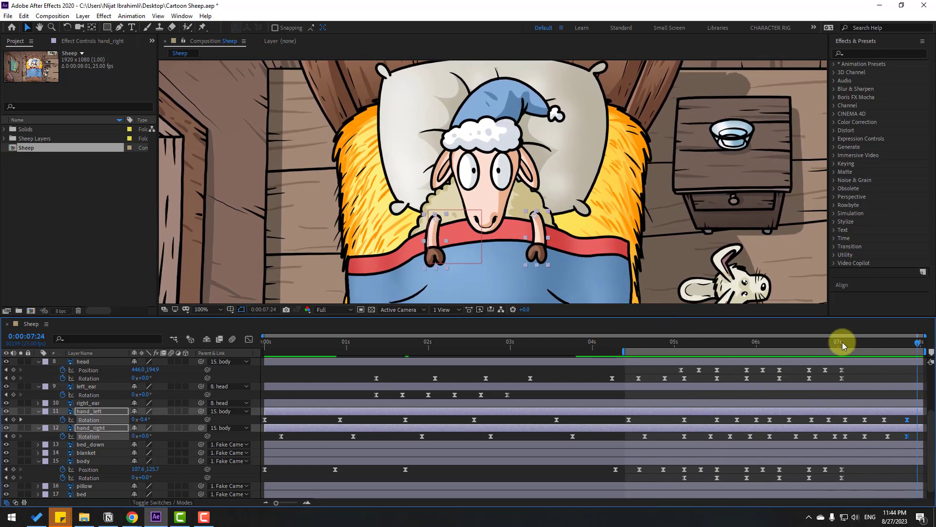
left_click_drag(842, 341, 864, 340)
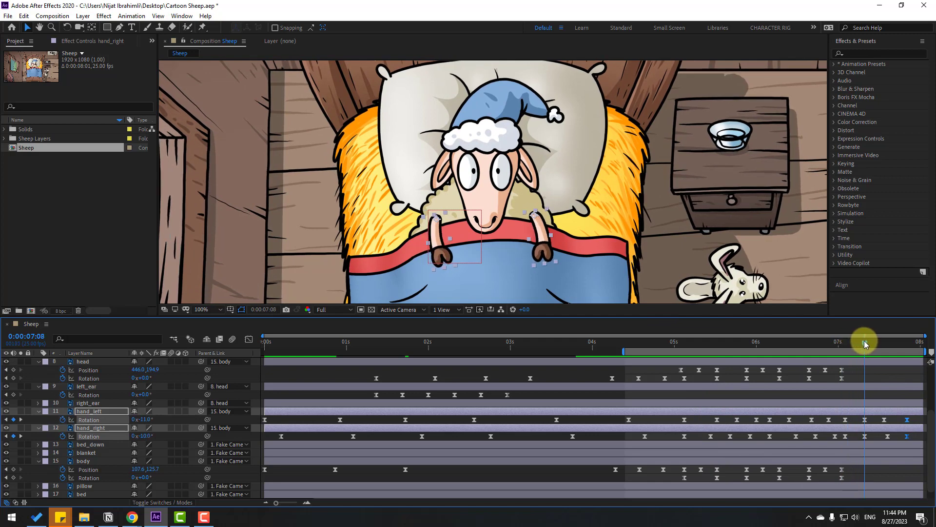
left_click(865, 420)
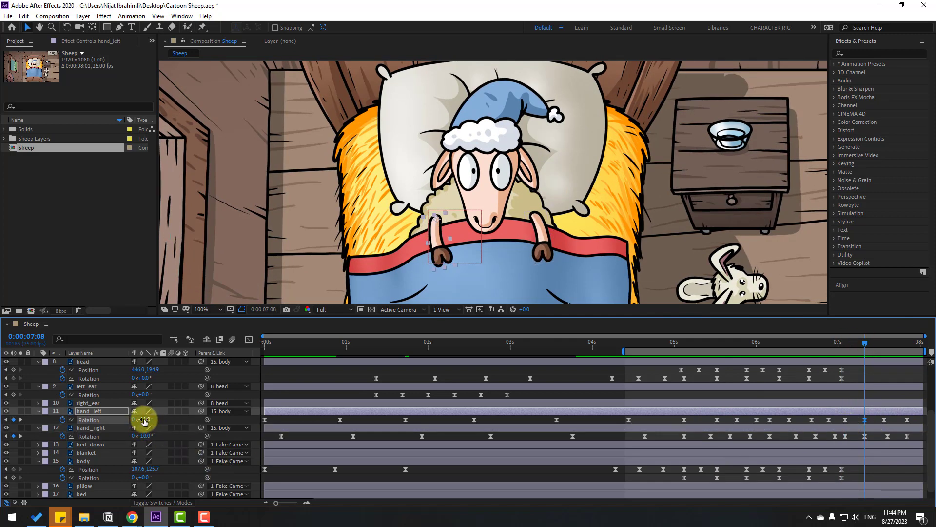
left_click_drag(144, 420, 148, 419)
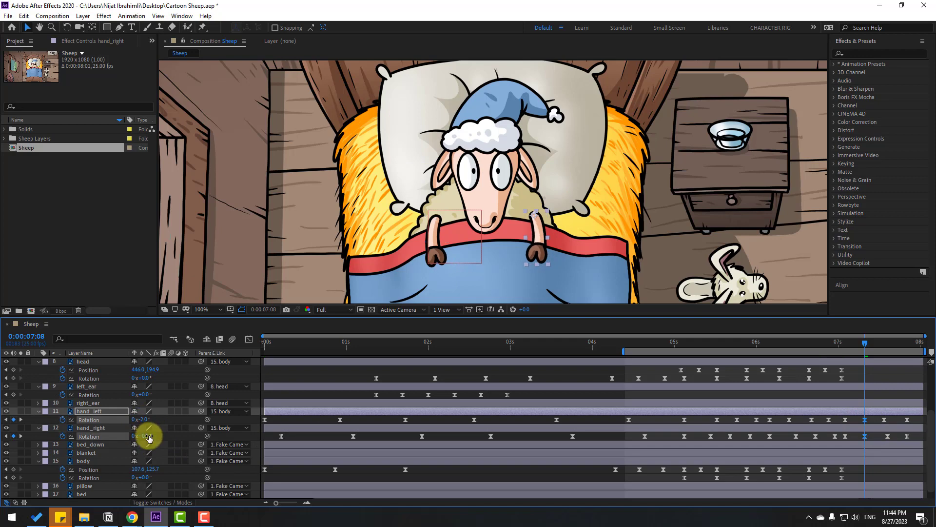
left_click(149, 437)
left_click_drag(623, 353, 837, 350)
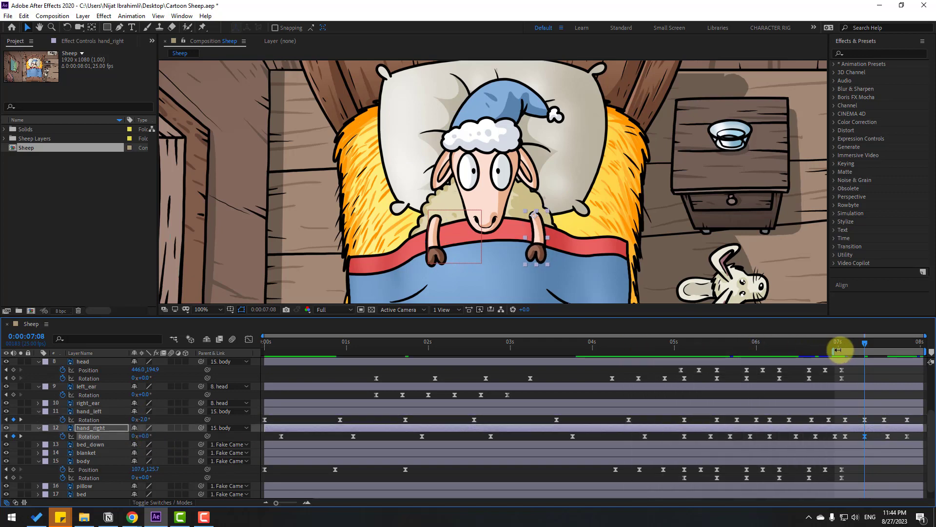
key("space")
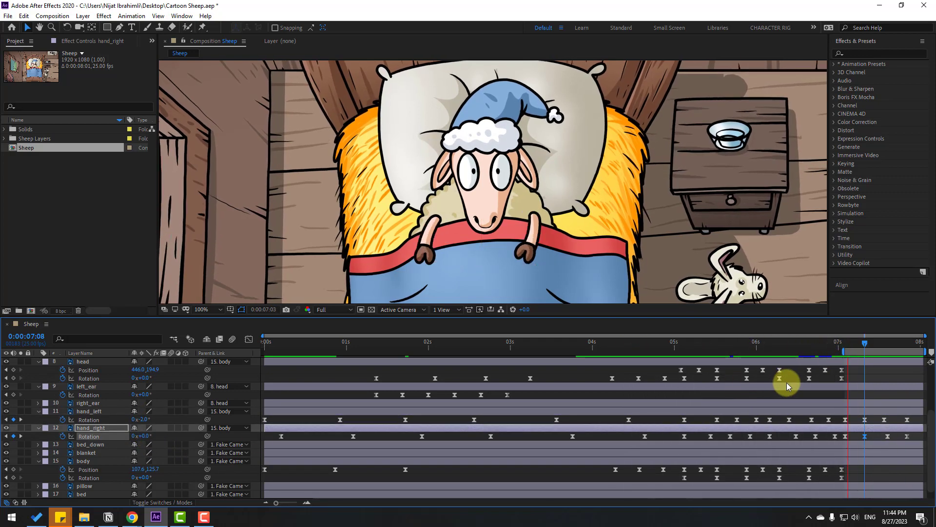
Start the work area at about 6 seconds, preview it, and return to 6:14.
key("space")
left_click_drag(841, 349, 746, 351)
key("space")
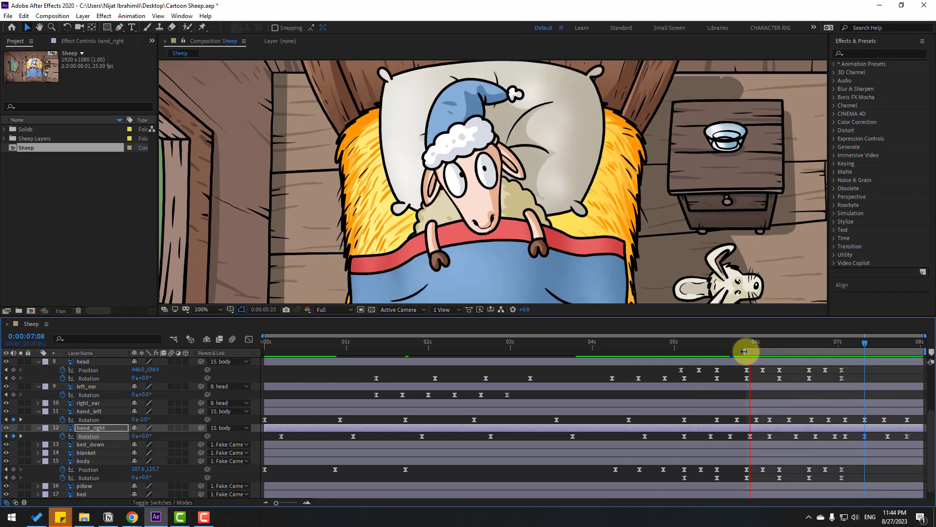
key("space")
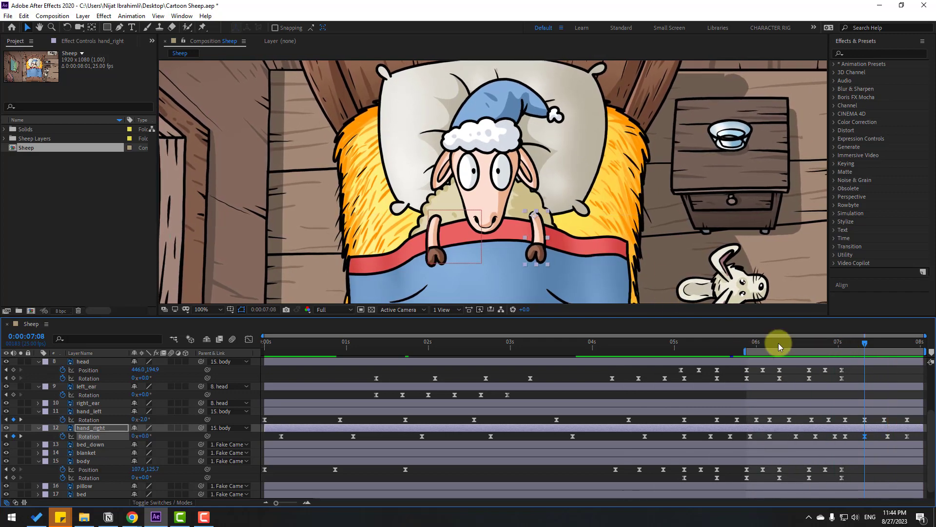
left_click_drag(747, 341, 815, 344)
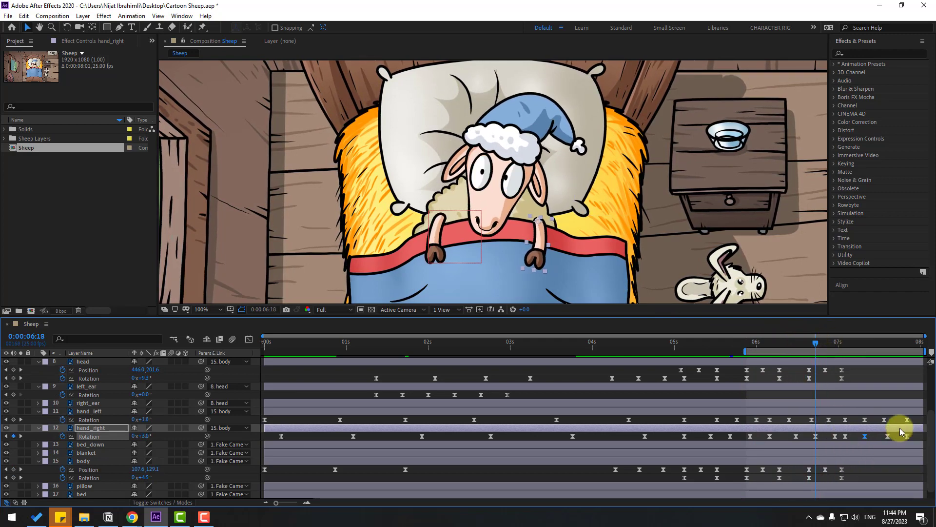
Move the right paw's late keyframe onto 6:18 and retime the left paw's neighbouring keyframe.
left_click_drag(916, 422, 826, 439)
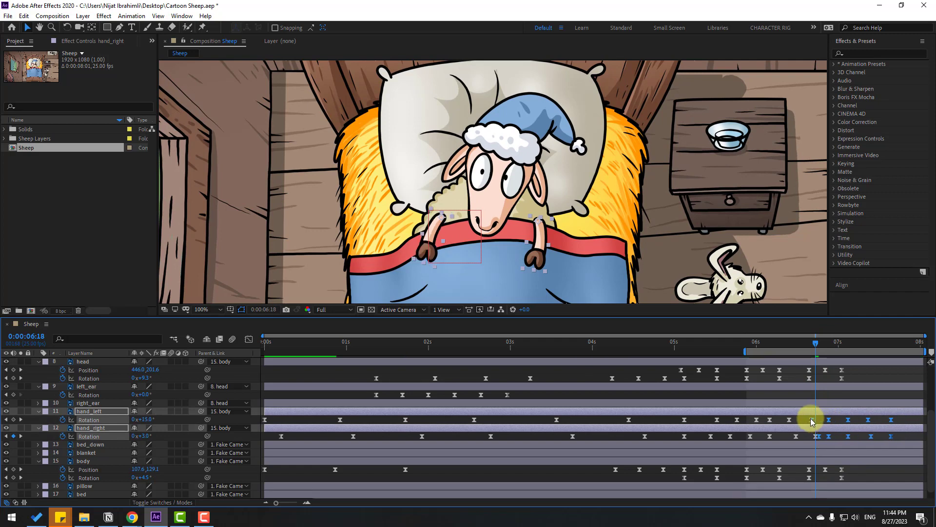
left_click(824, 420)
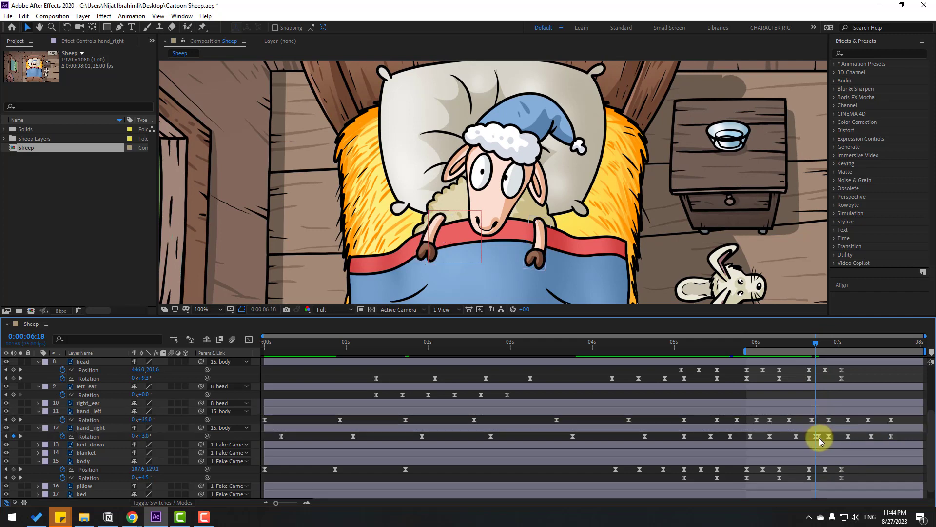
left_click_drag(820, 437, 816, 437)
left_click(812, 419)
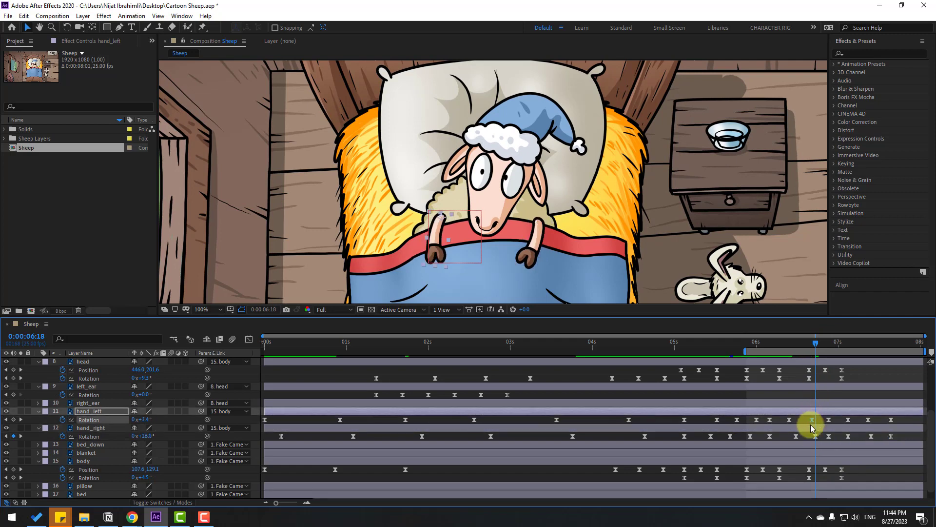
left_click_drag(791, 341, 863, 364)
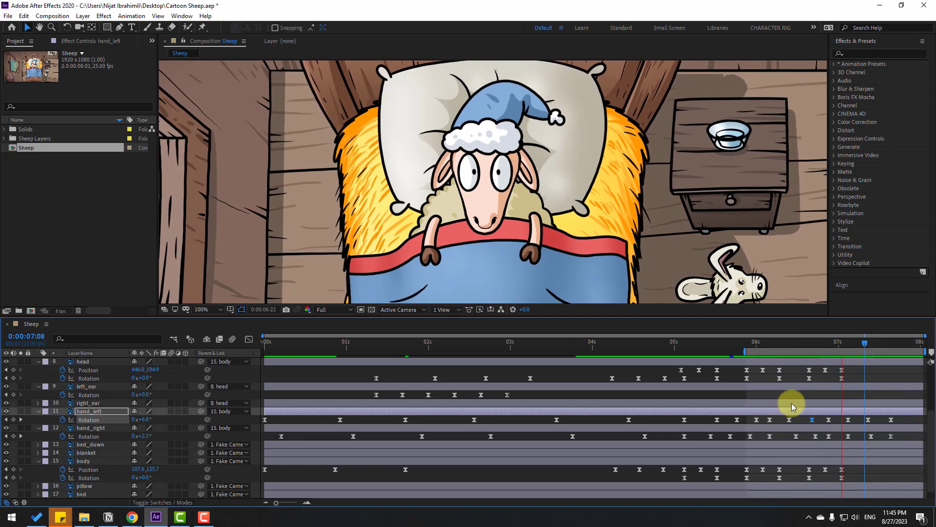
Preview from a work area starting near 4 seconds, then jump to 0:00:04:06.
scroll(717, 273, "down", 2)
key("space")
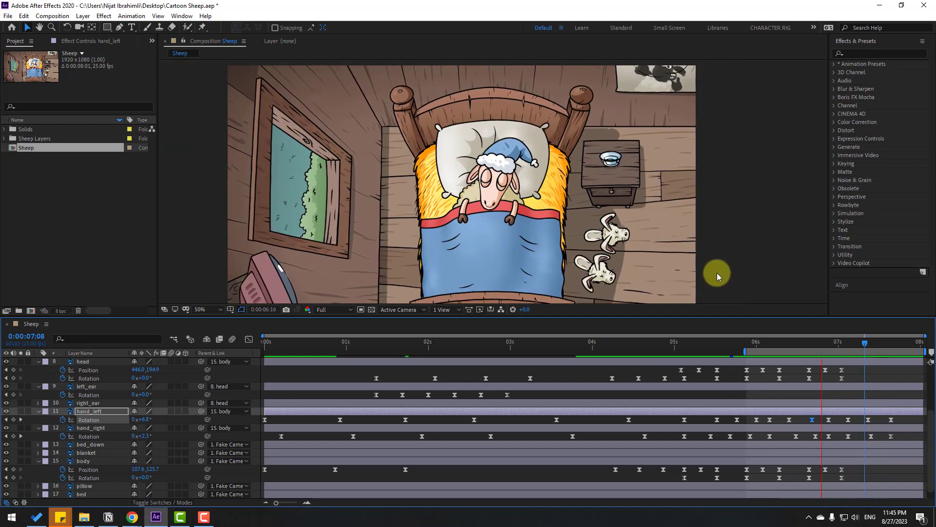
key("space")
left_click_drag(747, 351, 584, 351)
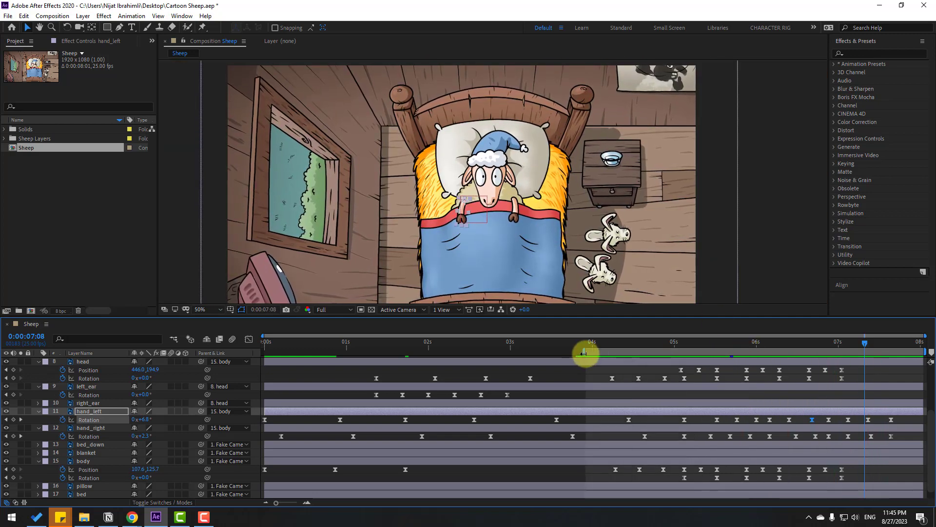
key("space")
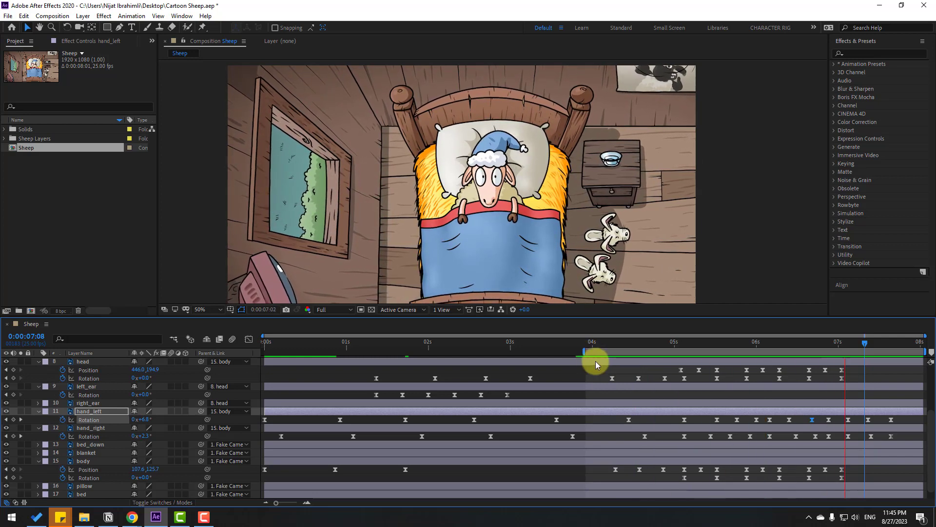
key("space")
key("space")
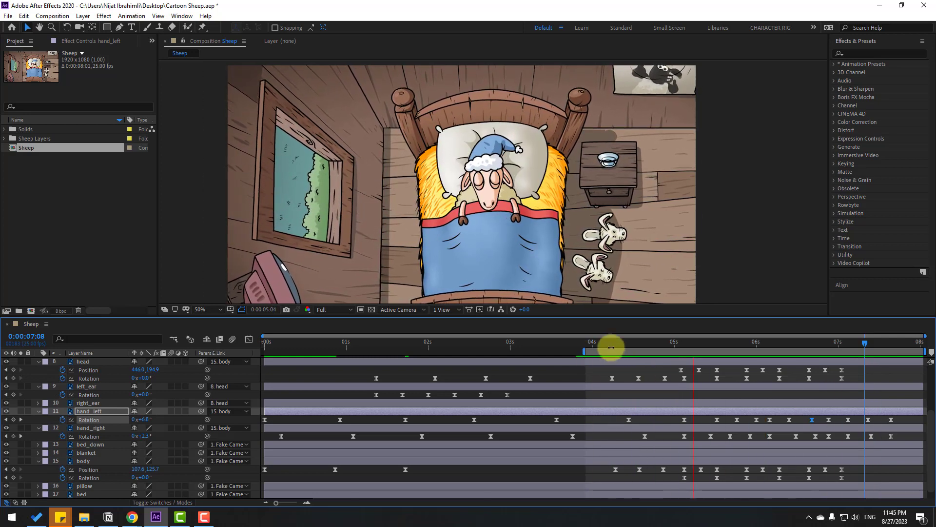
left_click(613, 345)
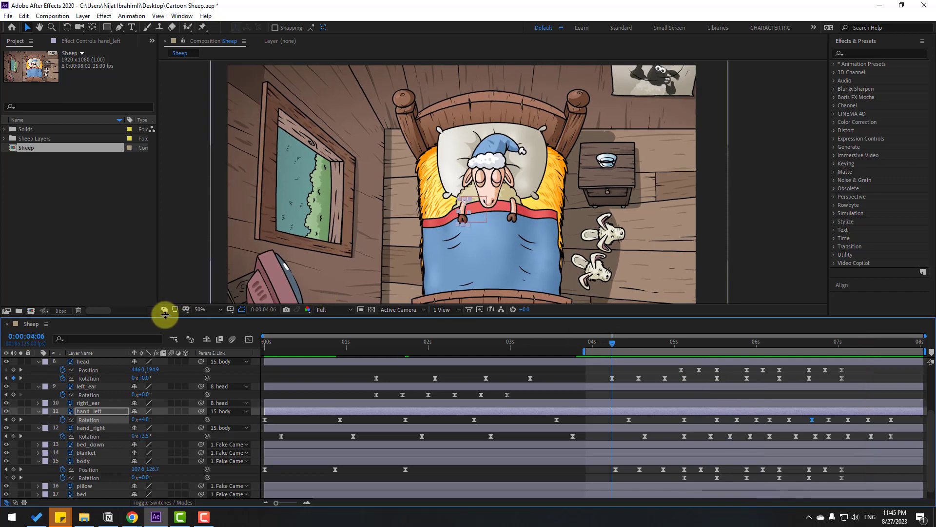
Set the viewer magnification to Fit and extend the work area start to 0:00:00:00.
left_click(200, 310)
left_click(205, 324)
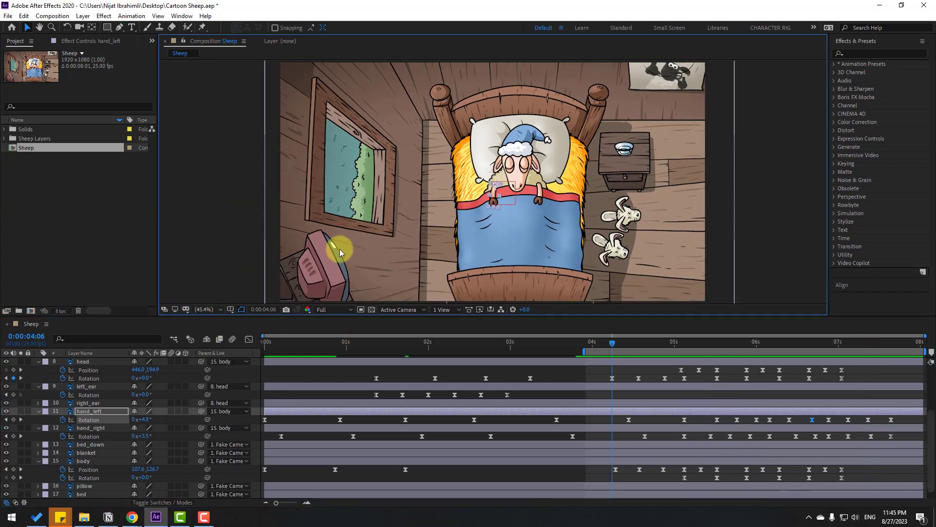
left_click_drag(583, 350, 247, 351)
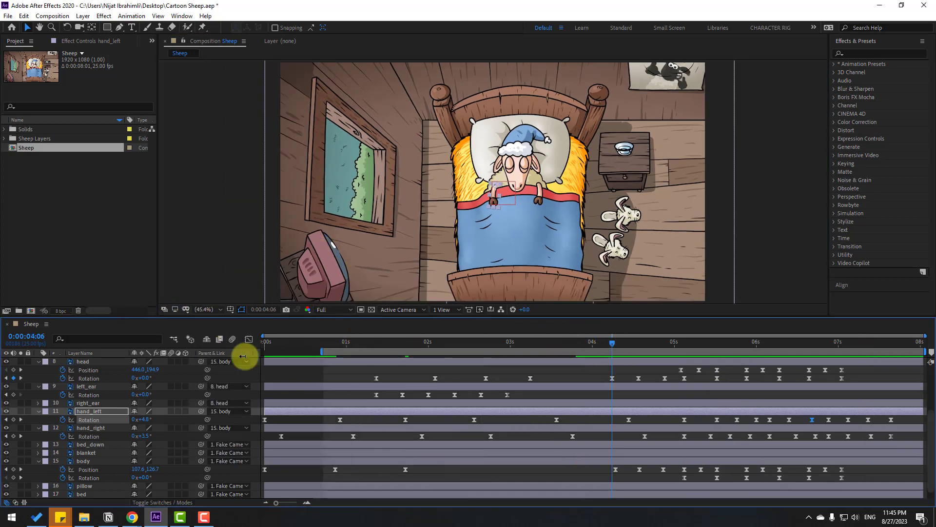
scroll(159, 394, "up", 3)
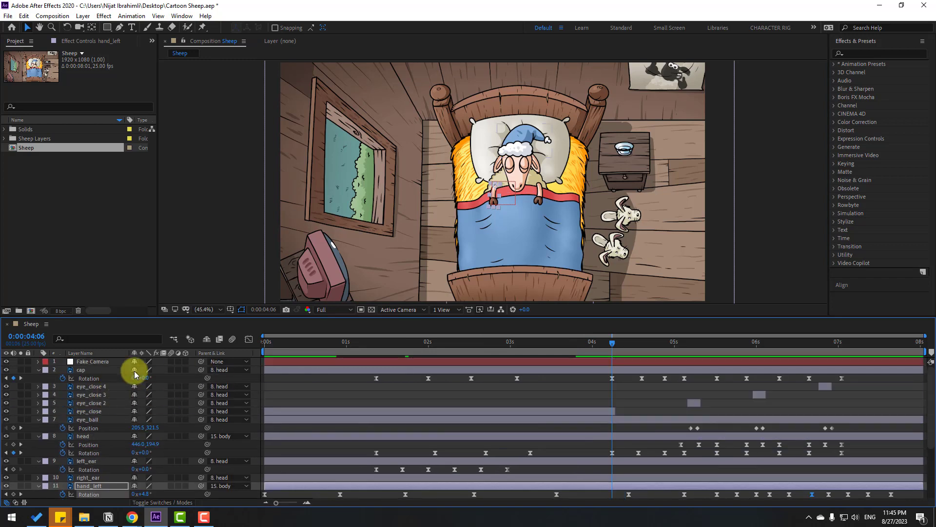
Collapse all layers' expanded properties, deselect them, and save the project.
key("ctrl+a")
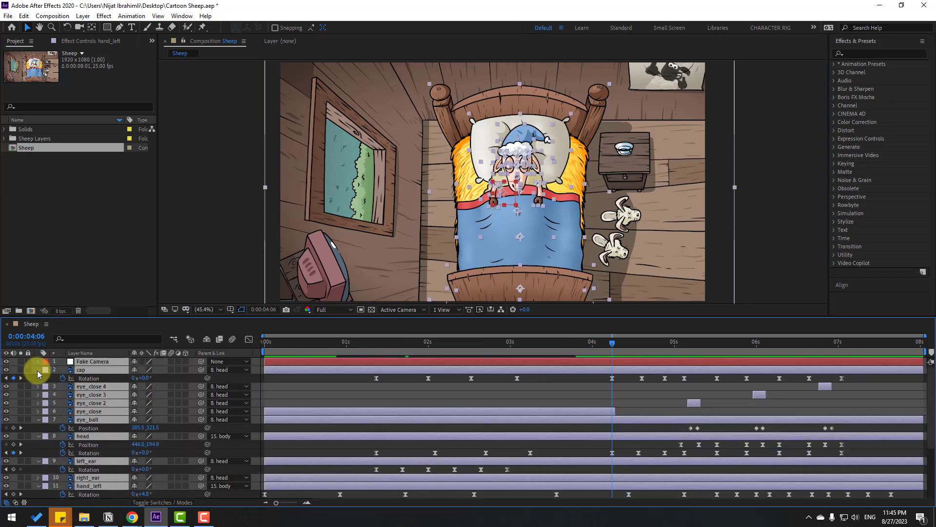
left_click(38, 371)
left_click(399, 388)
key("ctrl+s")
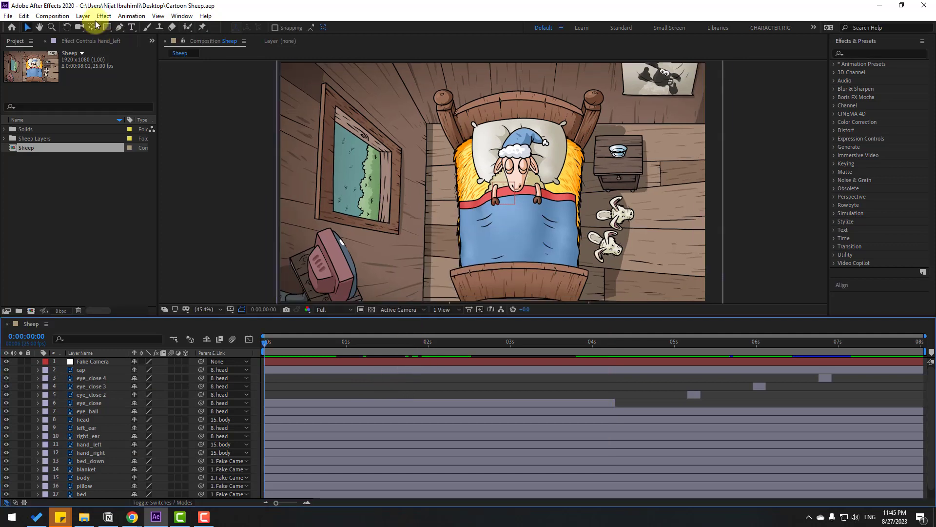
left_click(83, 15)
Create a yellow full-frame solid named TV_Light.
mouse_move(95, 27)
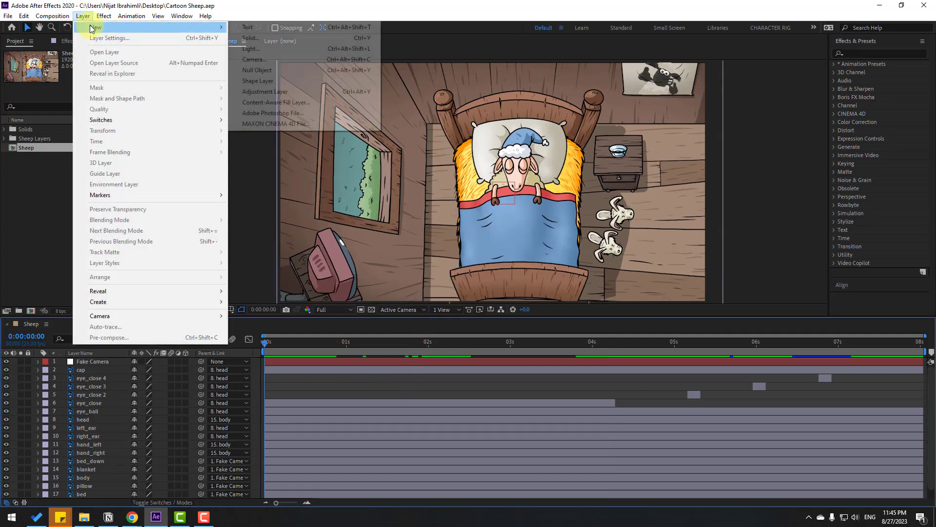
left_click(258, 39)
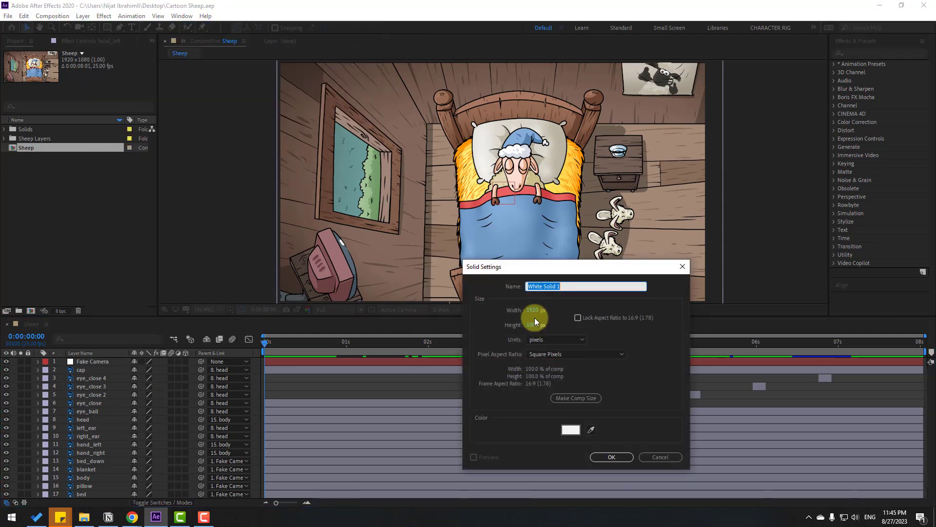
left_click(571, 430)
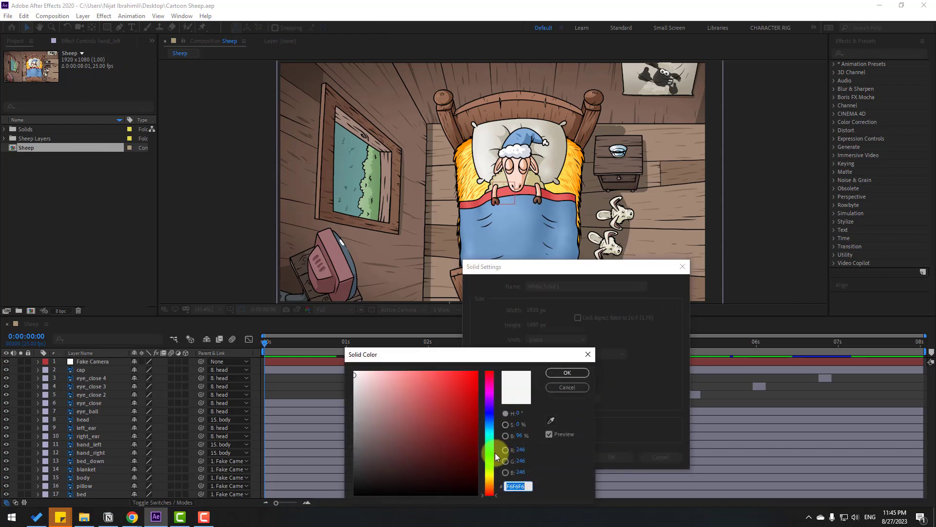
left_click_drag(495, 452, 492, 474)
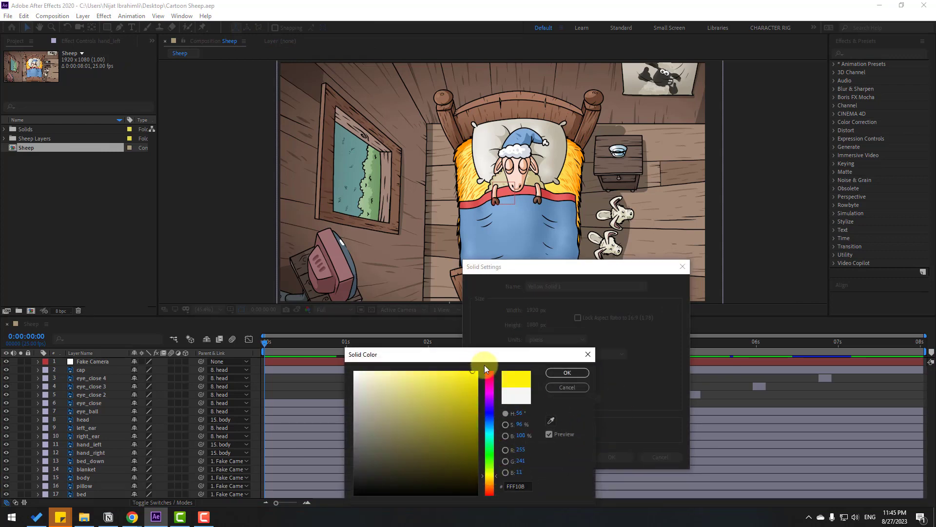
left_click(555, 371)
left_click_drag(572, 288, 485, 300)
type("T")
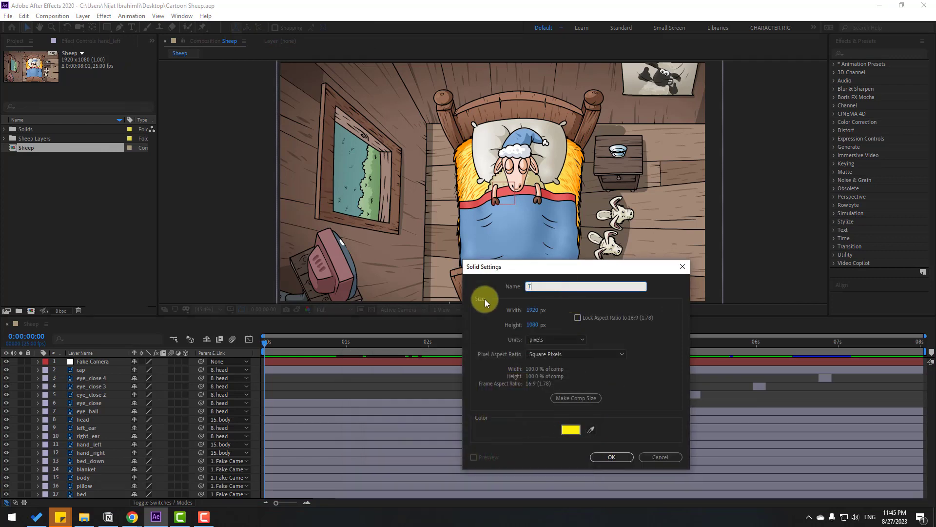
type("V_Light")
left_click(613, 456)
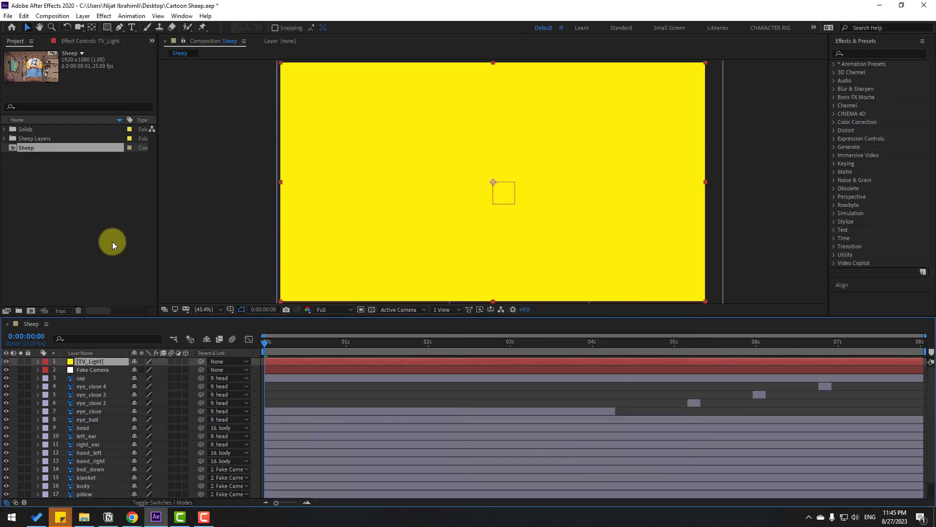
Lower TV_Light's Opacity to 64% and reframe the composition view.
key("t")
left_click_drag(137, 370, 119, 370)
left_click_drag(387, 258, 359, 243)
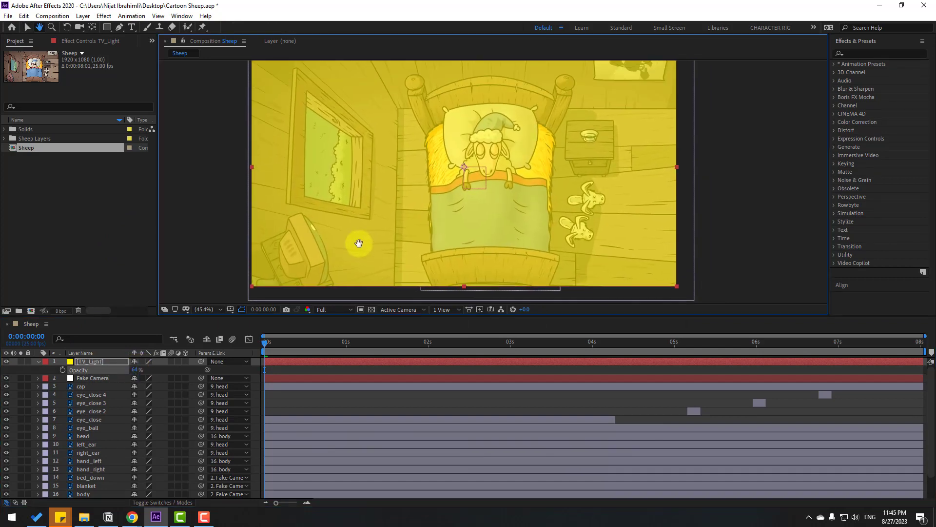
left_click(118, 26)
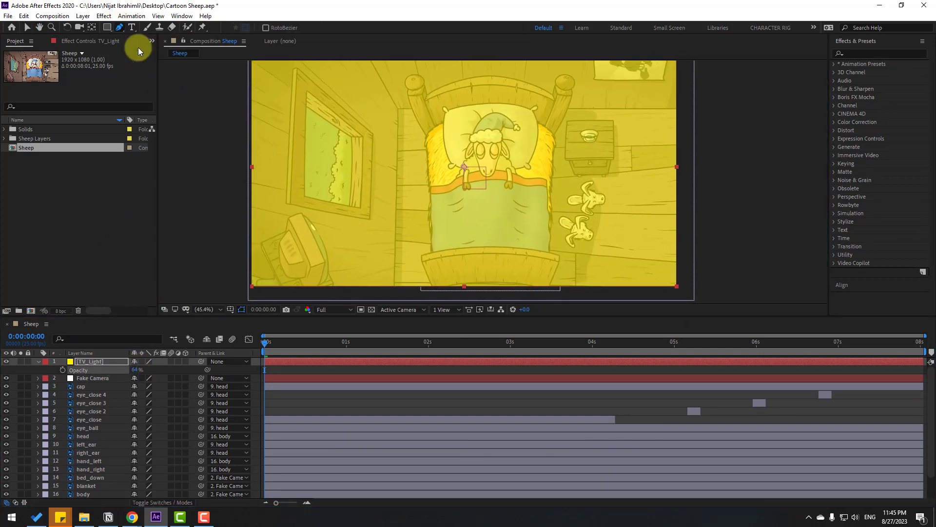
Draw a closed mask on TV_Light from the TV out to the toy beside the bed.
left_click(301, 213)
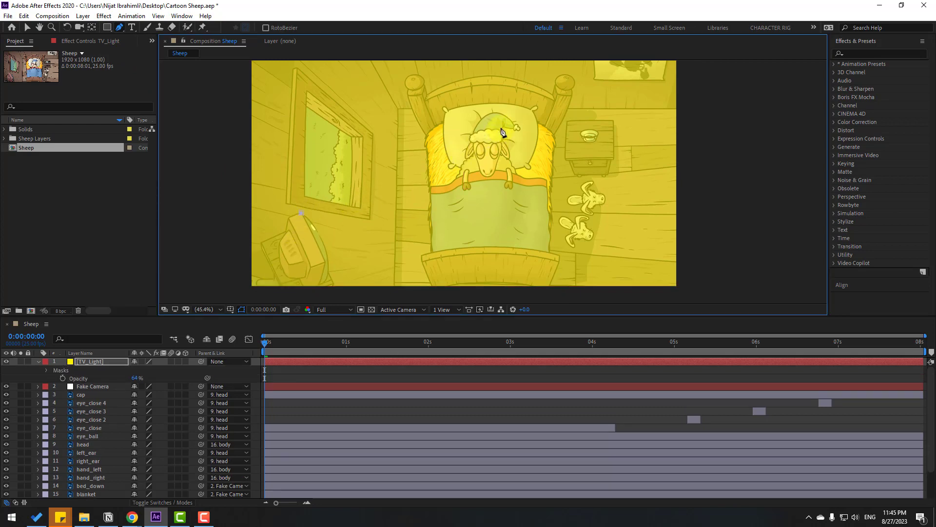
left_click(569, 234)
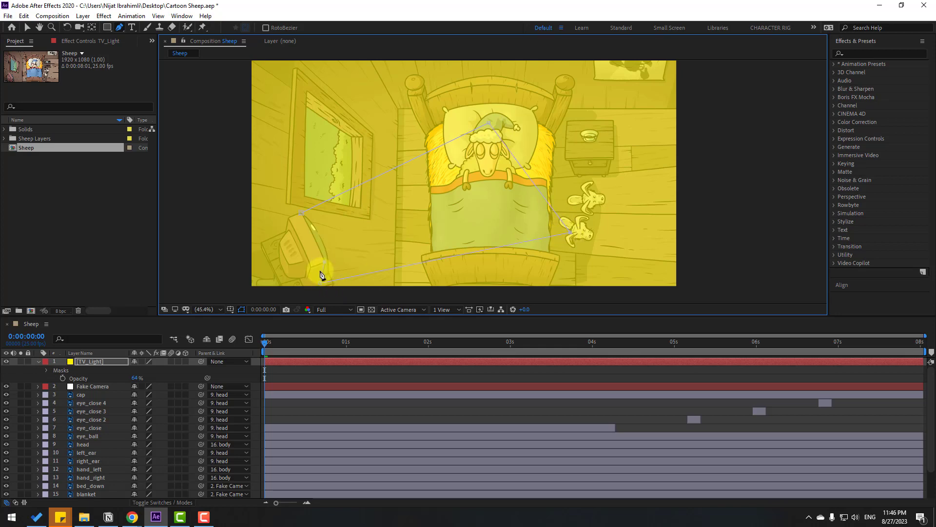
left_click(301, 213)
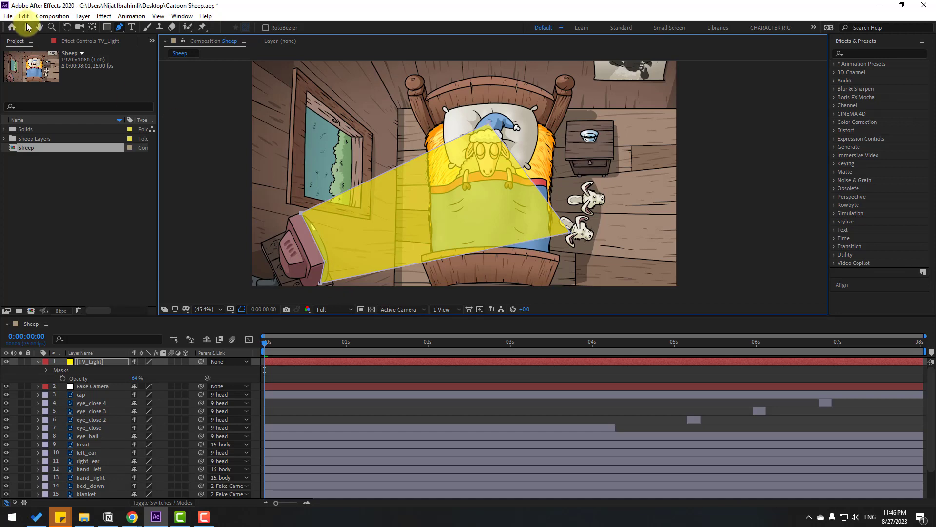
left_click(28, 28)
Feather the light-cone mask to 90 pixels and lower TV_Light's opacity.
left_click(46, 370)
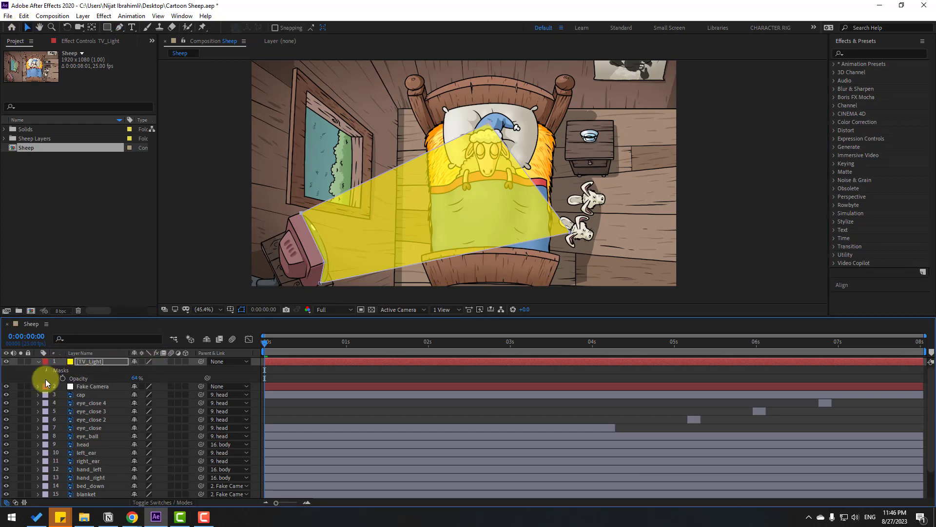
left_click(56, 379)
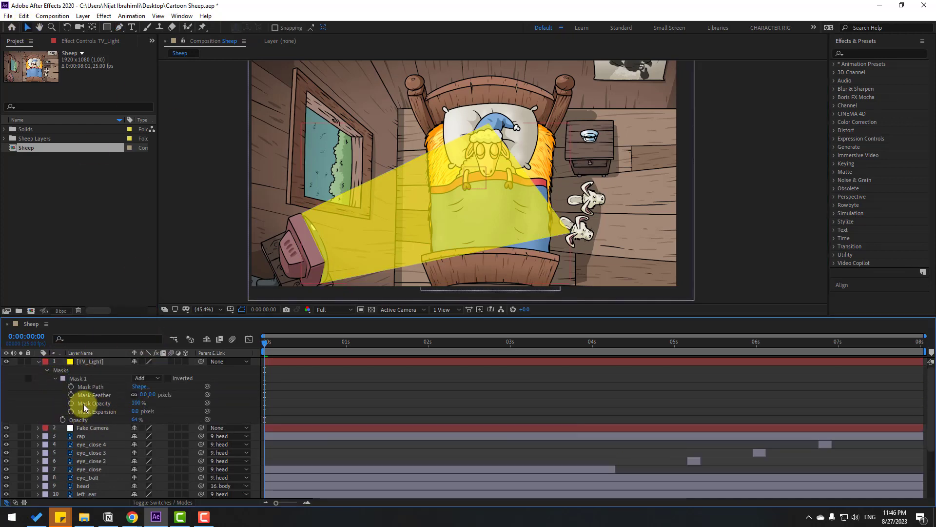
left_click_drag(143, 399, 182, 391)
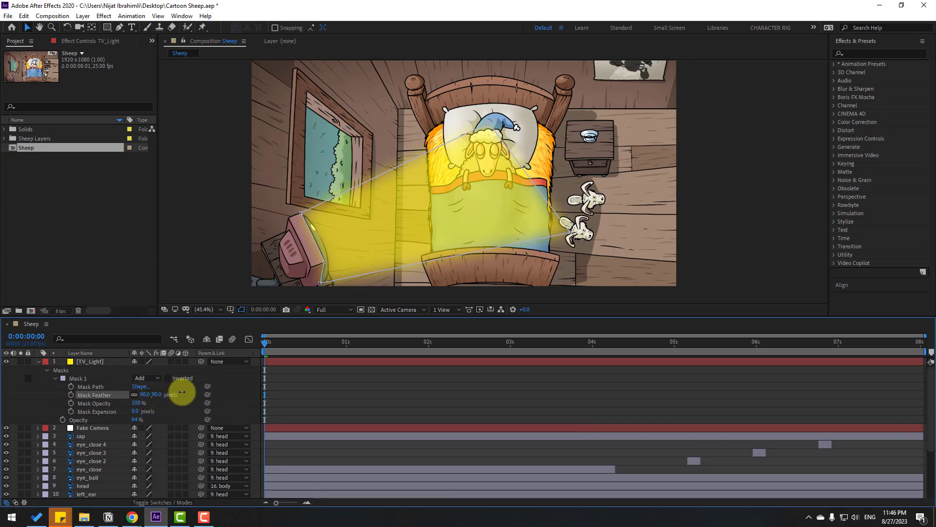
left_click(74, 364)
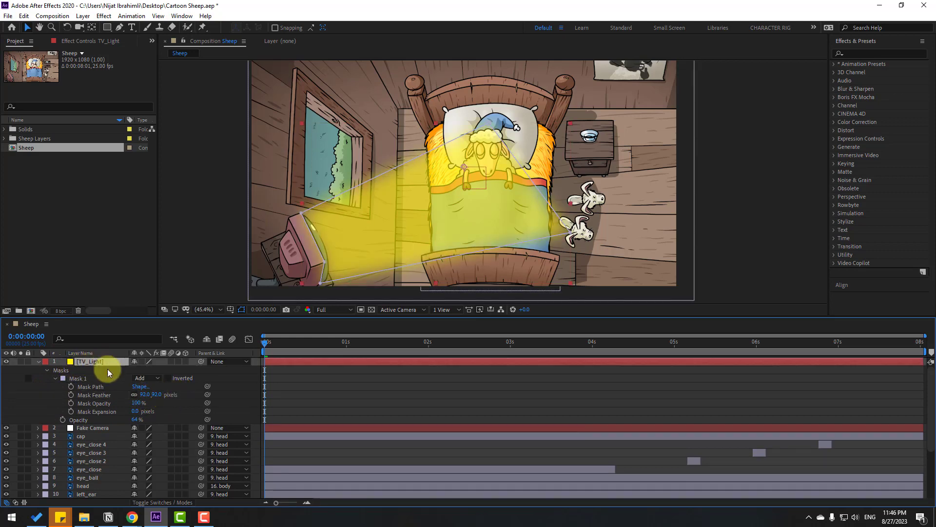
key("t")
left_click_drag(131, 370, 121, 370)
key("t")
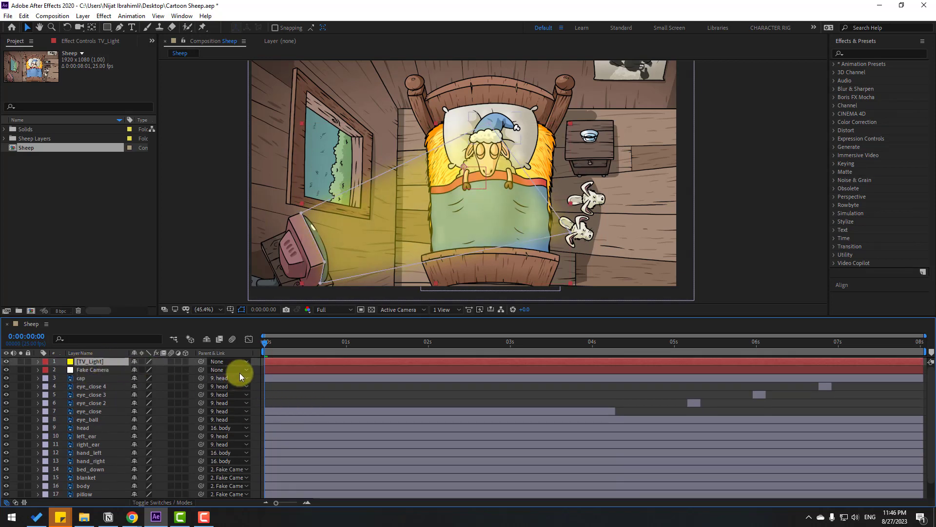
Keyframe TV_Light's Opacity from 0s, dimming it to about 14% ten frames later.
key("t")
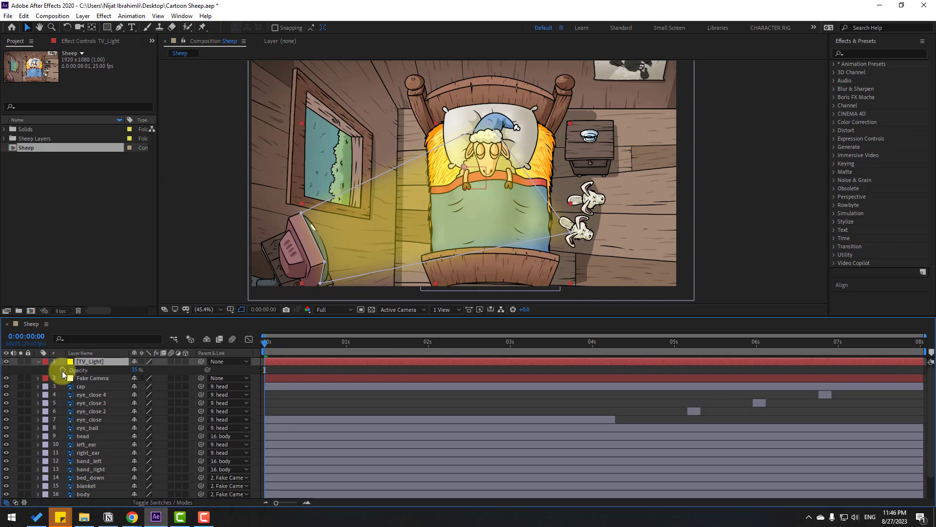
left_click(62, 370)
key("shift+Page_Down")
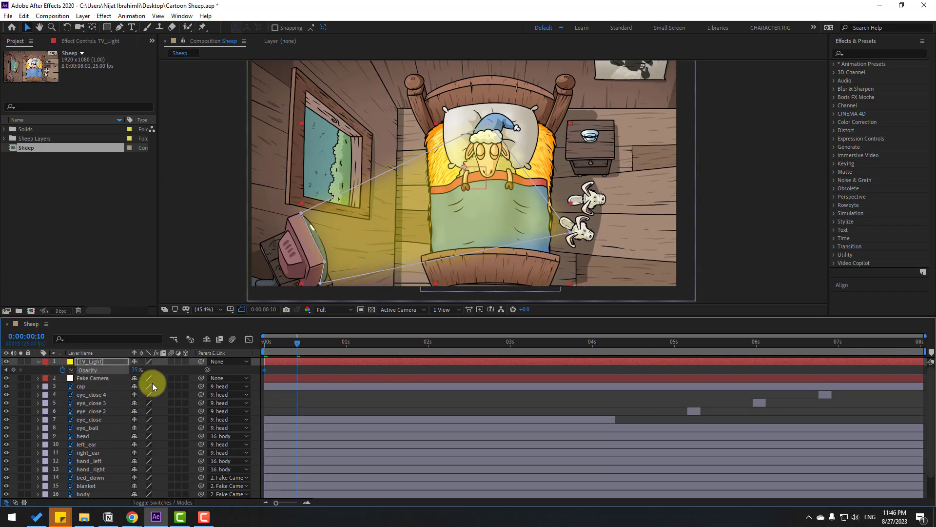
left_click_drag(139, 371, 127, 370)
key("shift+Page_Down")
key("shift+Page_Down")
key("shift+Page_Down")
key("shift+Page_Down")
key("shift+Page_Down")
key("shift+Page_Down")
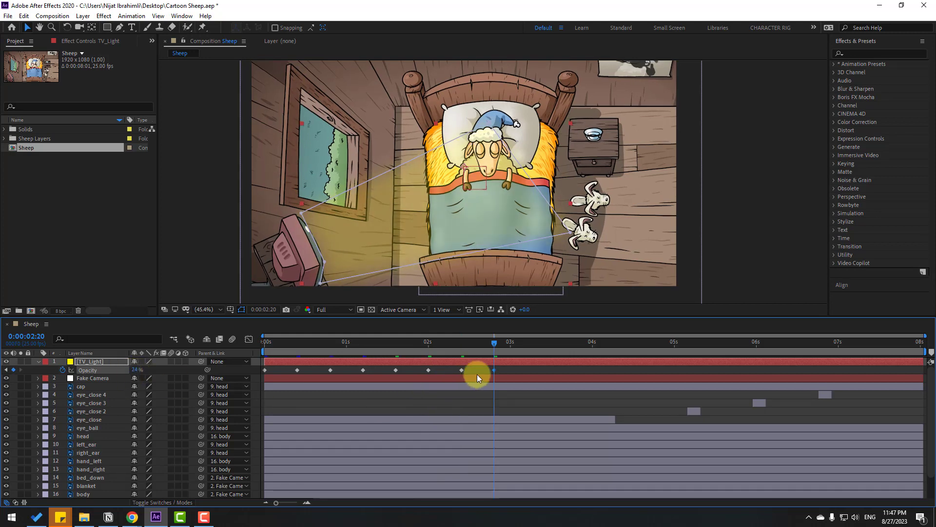
Apply Easy Ease to all TV_Light Opacity keyframes and preview the flicker.
left_click_drag(477, 373, 258, 373)
right_click(264, 369)
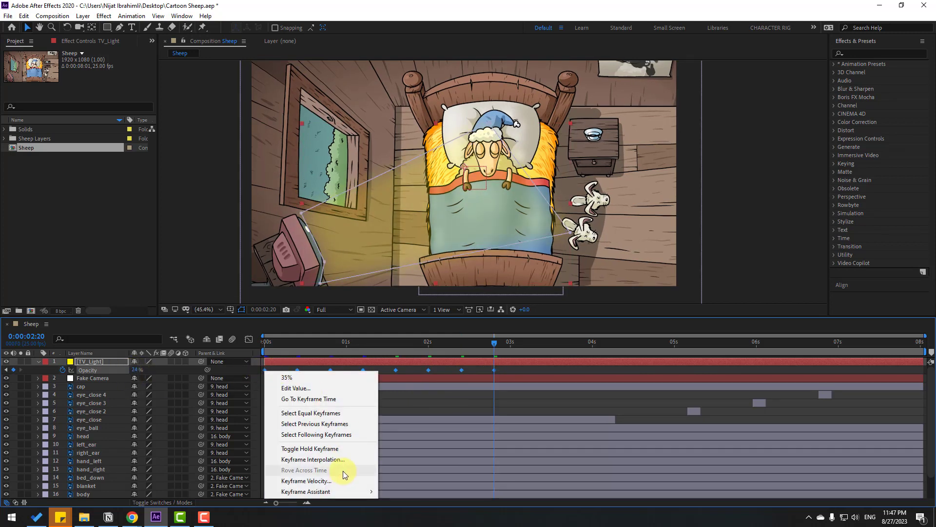
mouse_move(337, 491)
left_click(455, 428)
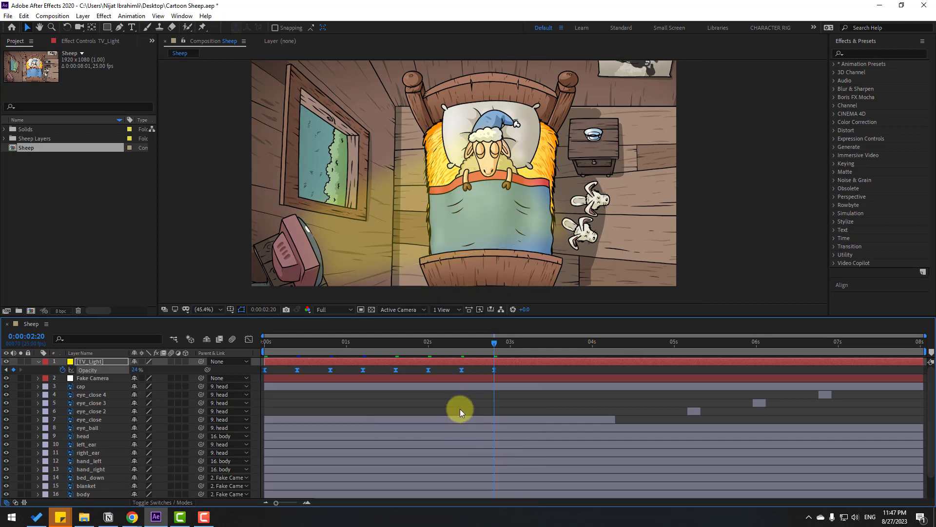
key("space")
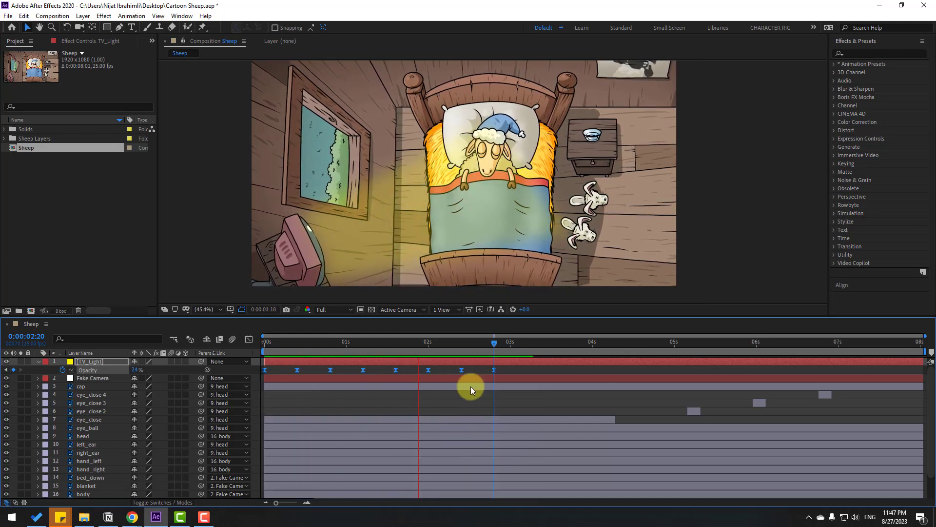
Copy the flicker keyframes and paste them at 02:19 and 05:15.
left_click_drag(506, 367, 259, 375)
key("ctrl+c")
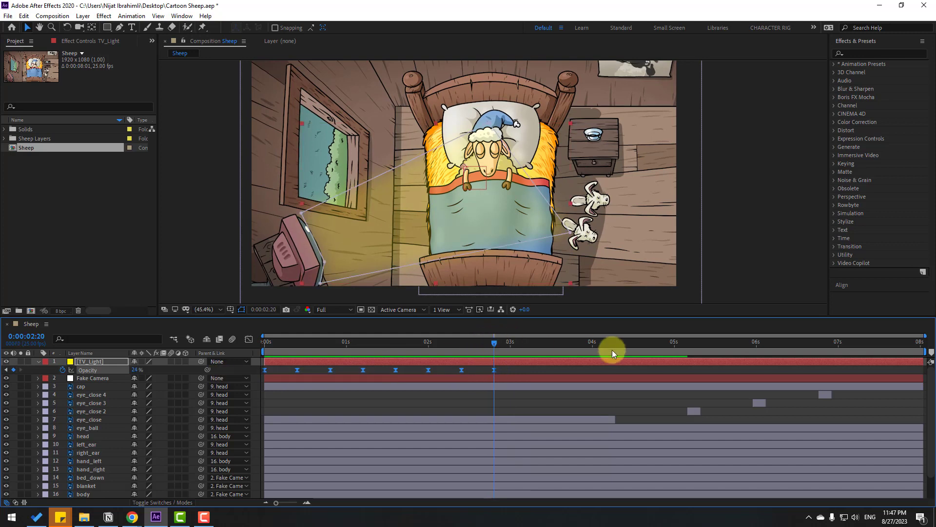
key("ctrl+v")
left_click(722, 348)
key("Page_Down")
key("ctrl+v")
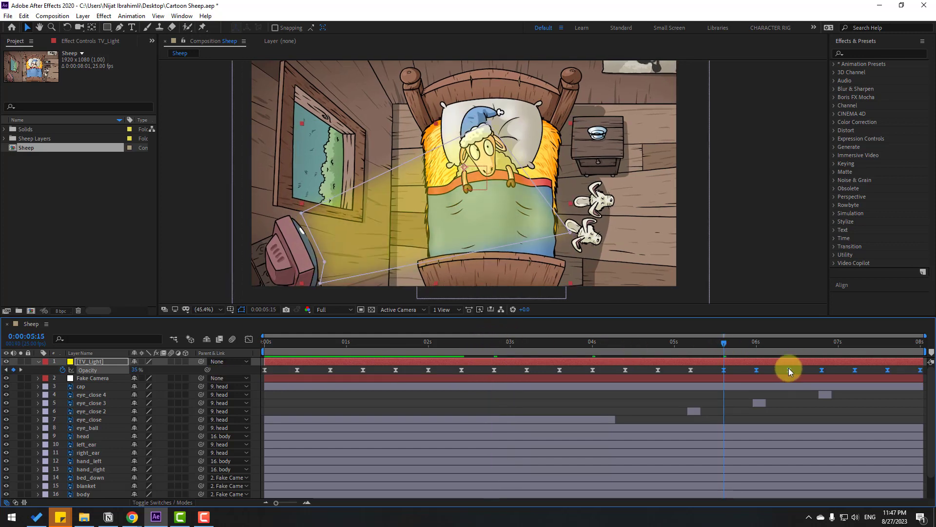
left_click(340, 344)
left_click(352, 371)
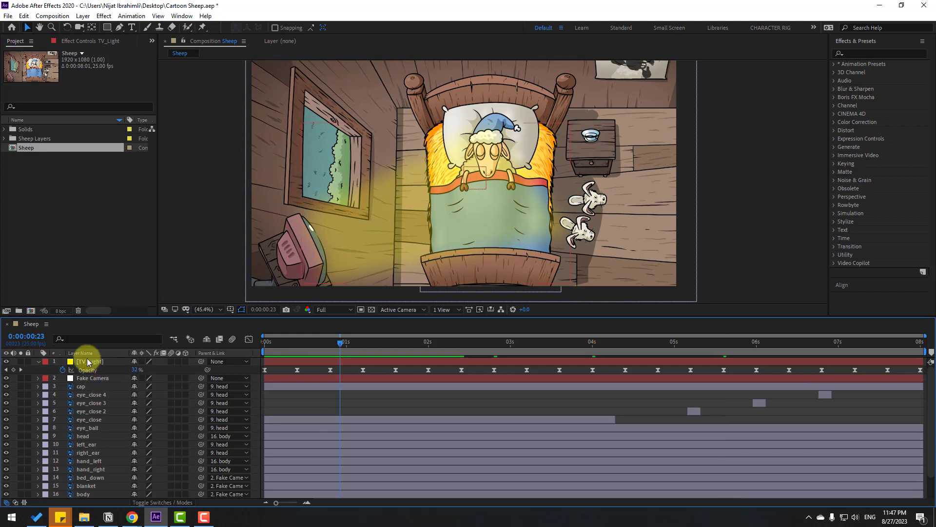
left_click(82, 362)
Duplicate the TV_Light layer and apply the Fill effect to the new top copy.
key("ctrl+d")
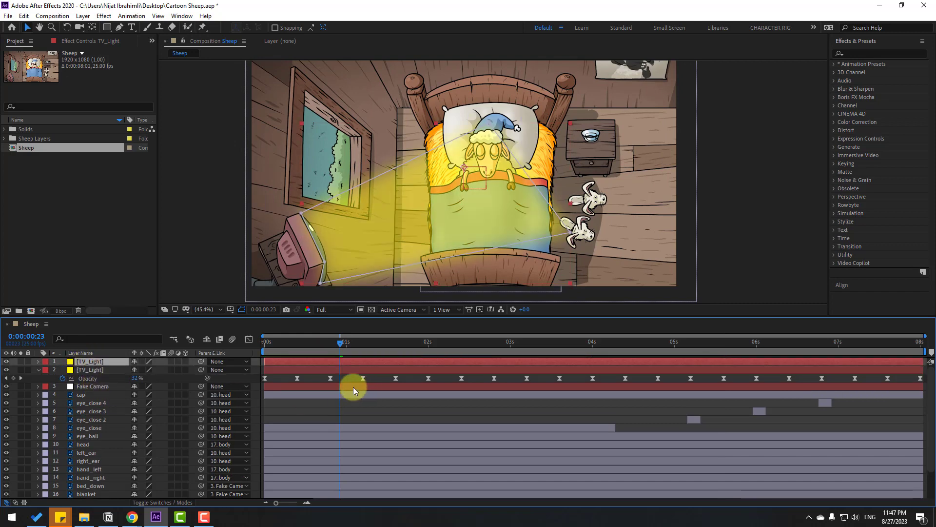
left_click(866, 54)
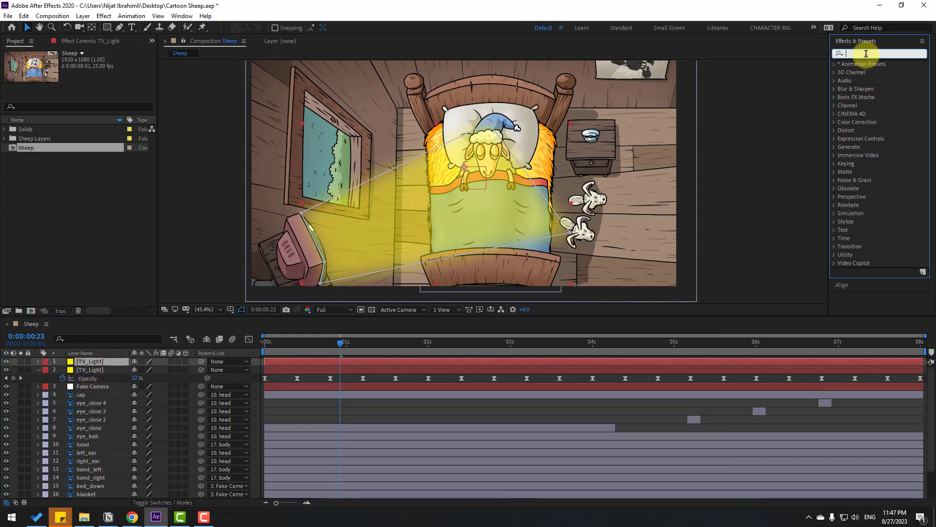
type("fill")
left_click_drag(868, 114, 105, 361)
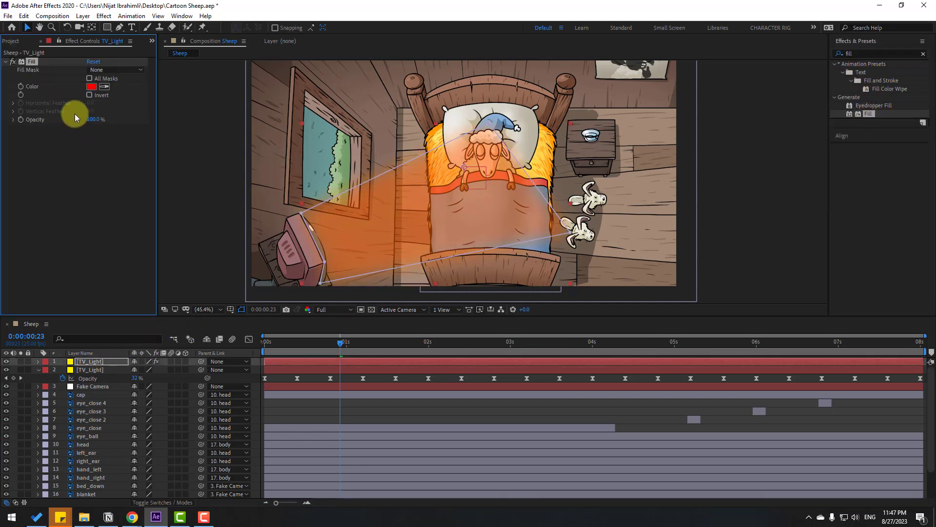
Set the Fill colour to a bright, vivid cyan.
left_click(91, 87)
left_click(486, 433)
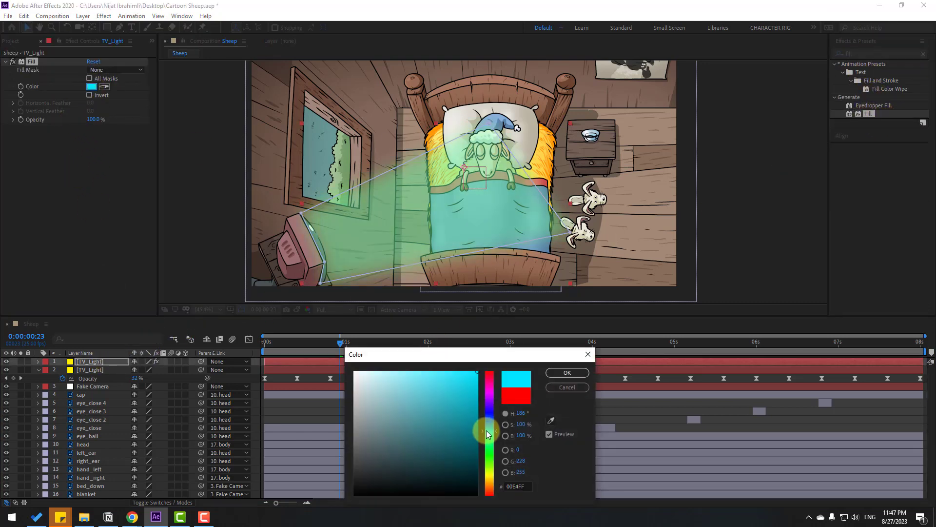
left_click(439, 371)
left_click_drag(439, 372, 452, 363)
left_click(563, 371)
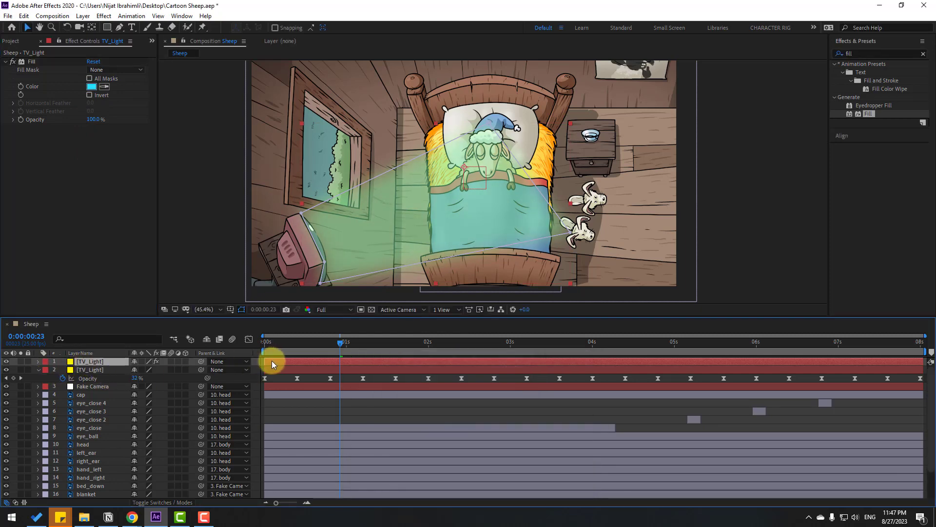
Shift the duplicate's Opacity flicker keyframes about one frame later, then preview both lights.
key("u")
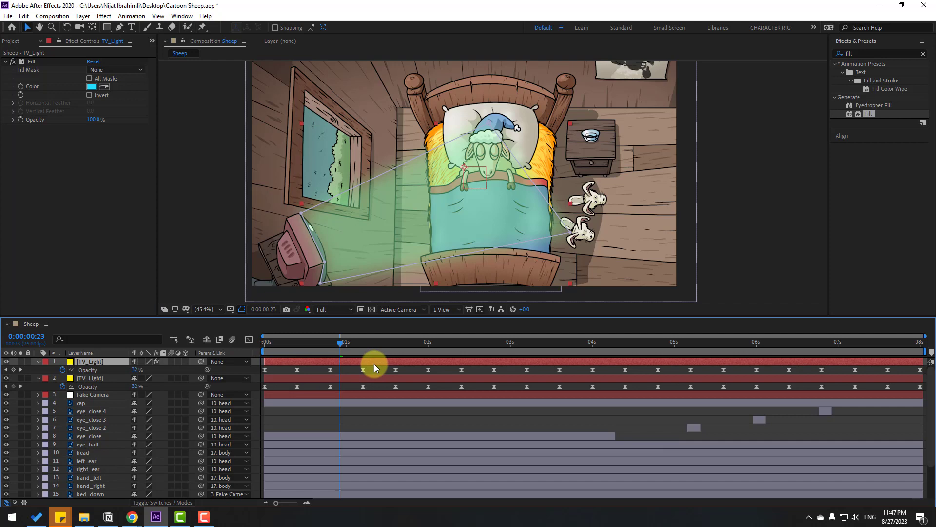
left_click(89, 372)
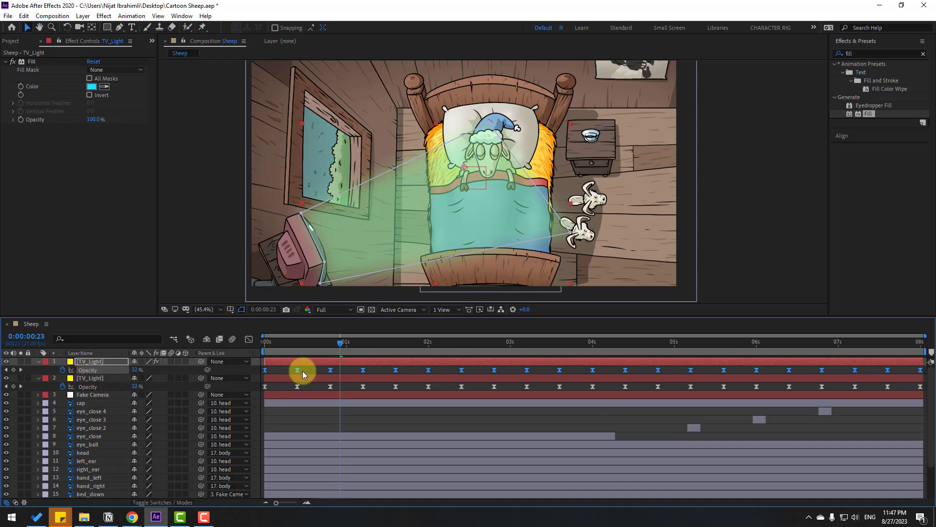
left_click_drag(297, 369, 310, 370)
left_click(321, 372)
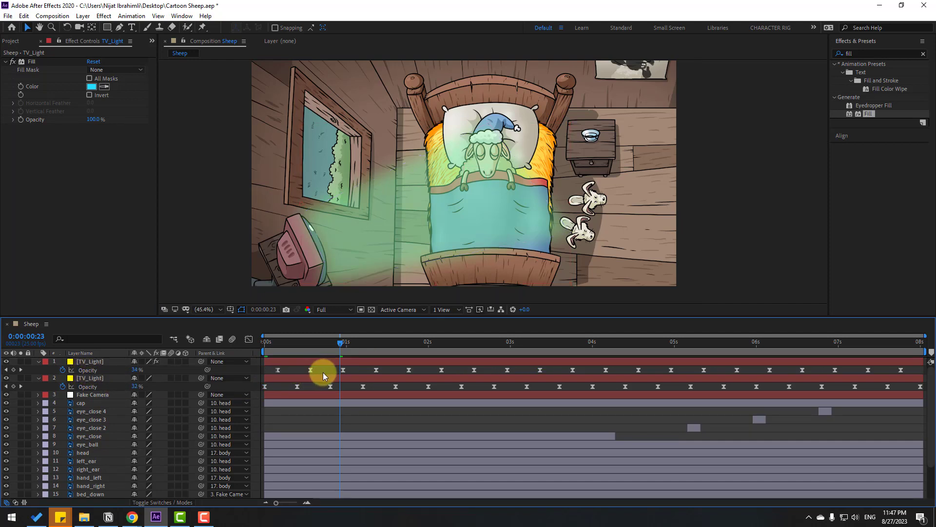
key("space")
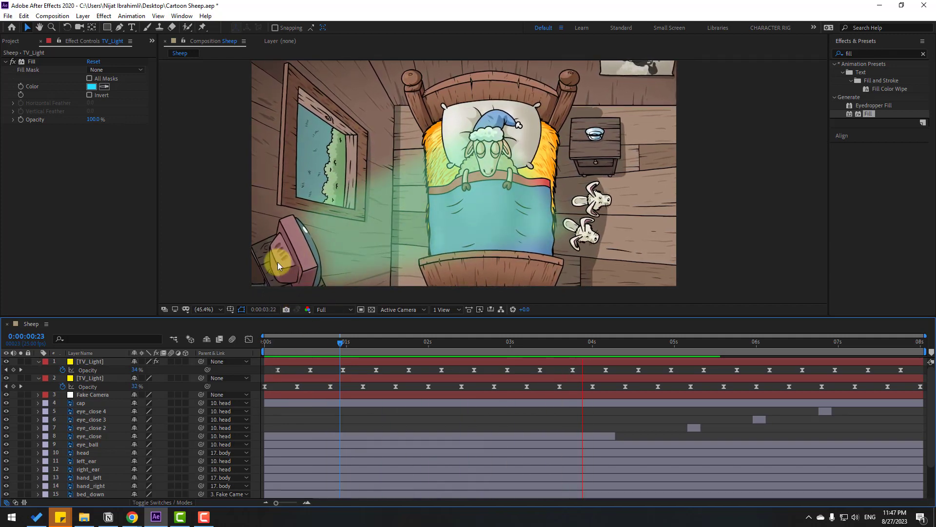
scroll(277, 265, "down", 2)
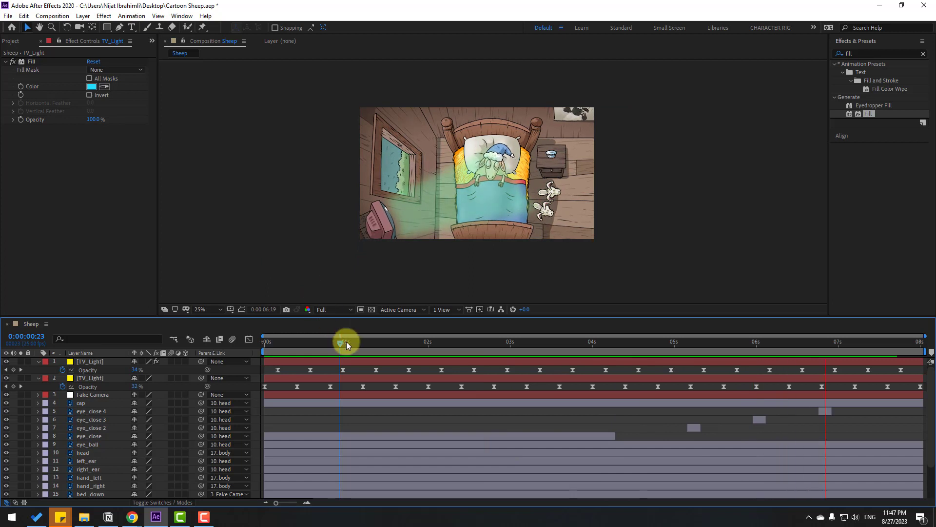
Contract layer 1's Mask 1 to -21 px expansion at 82% opacity, then preview the cone.
left_click(346, 341)
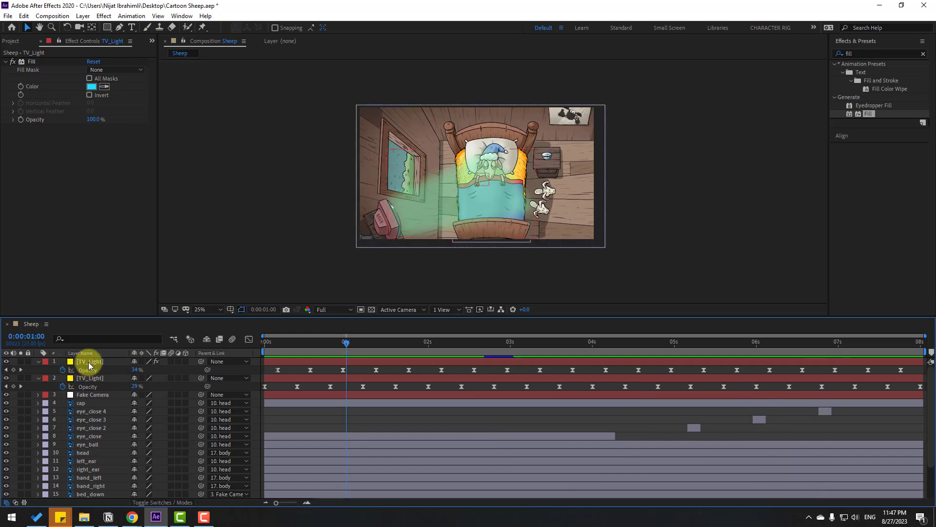
left_click(39, 362)
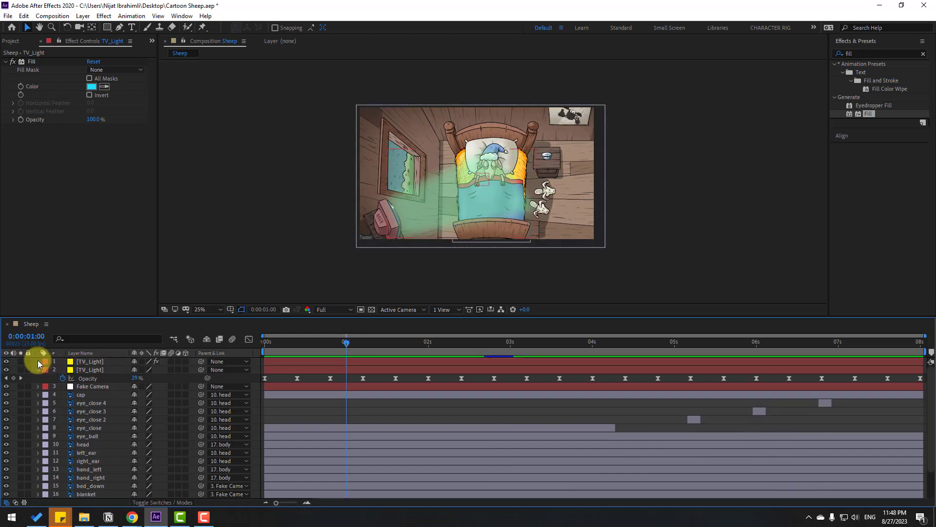
left_click(38, 362)
left_click(48, 386)
left_click(47, 371)
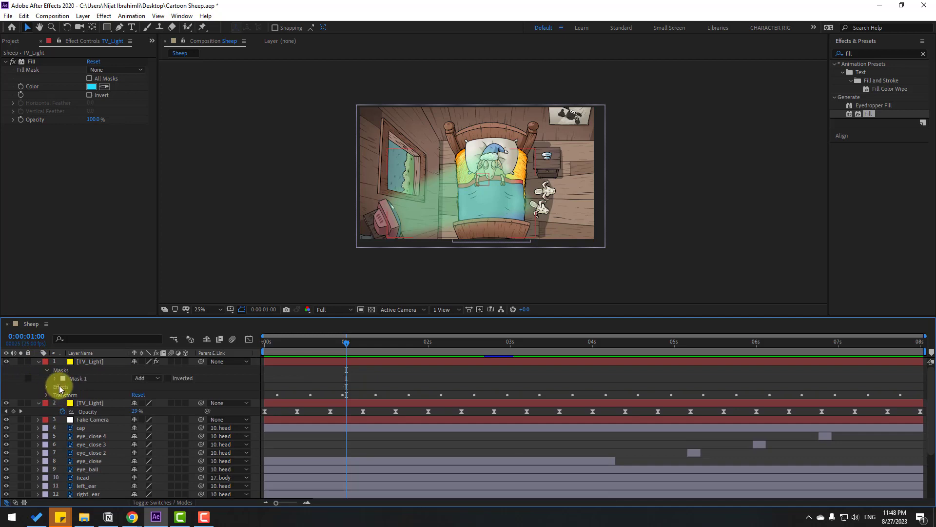
left_click(55, 379)
key("period")
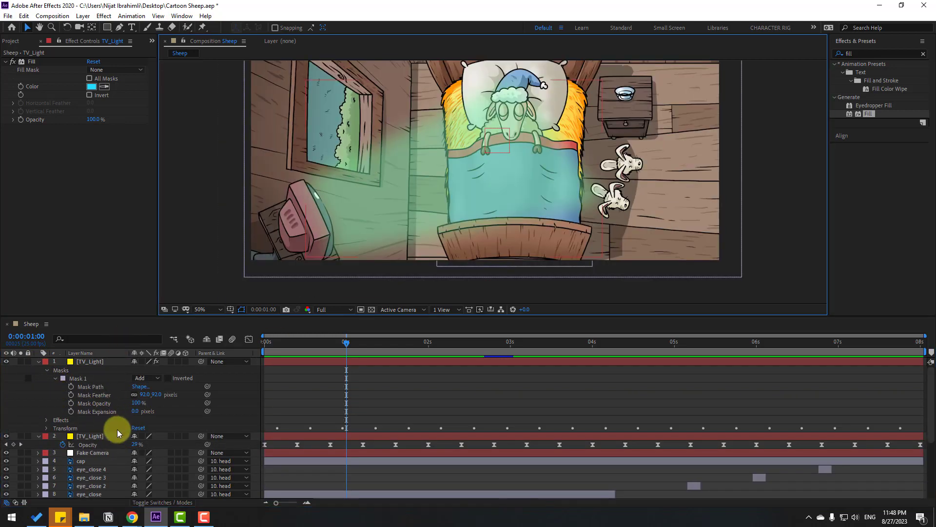
left_click_drag(140, 411, 119, 403)
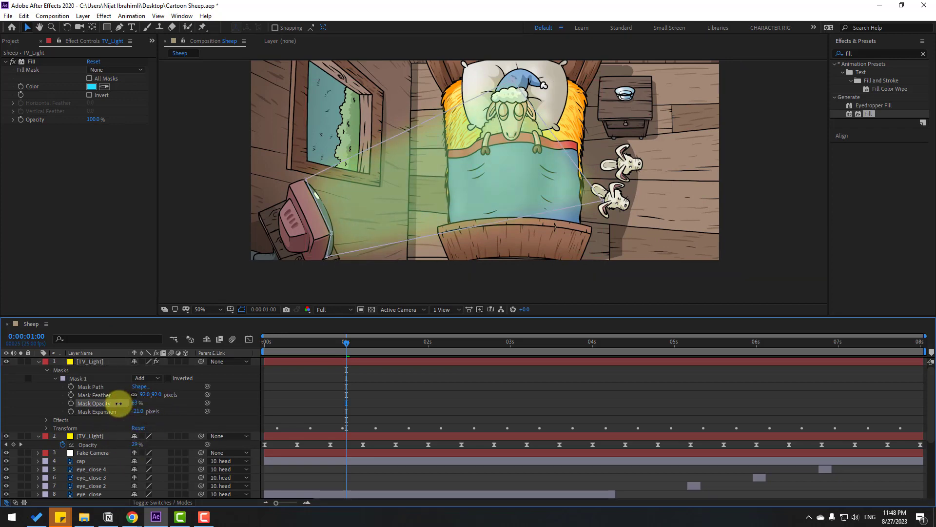
left_click(423, 397)
key("space")
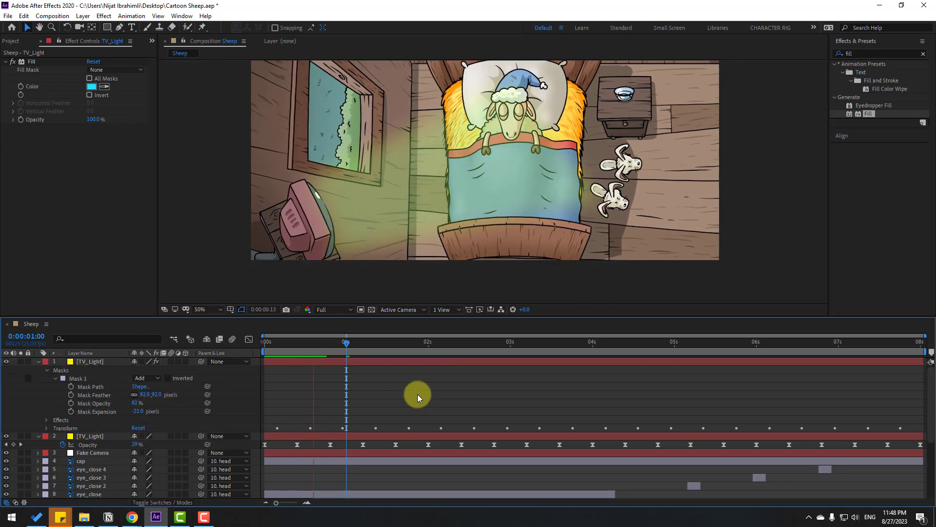
key("comma")
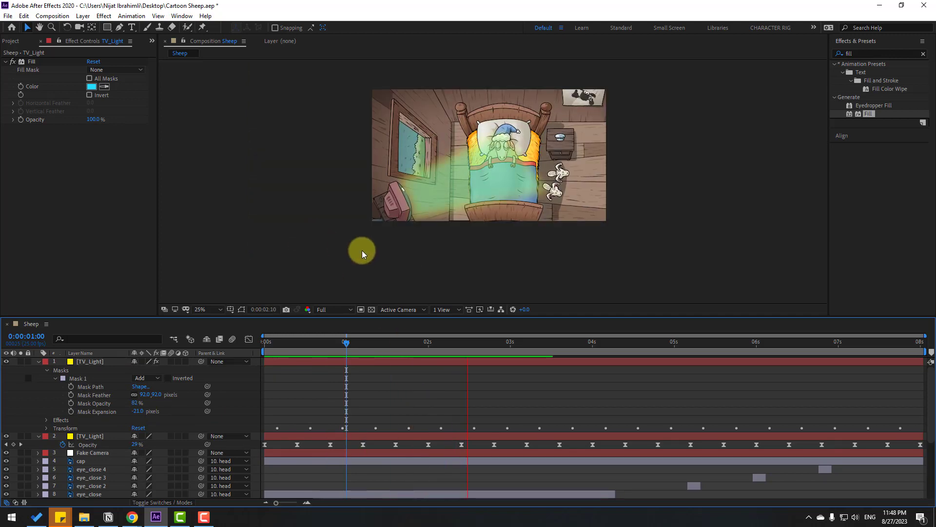